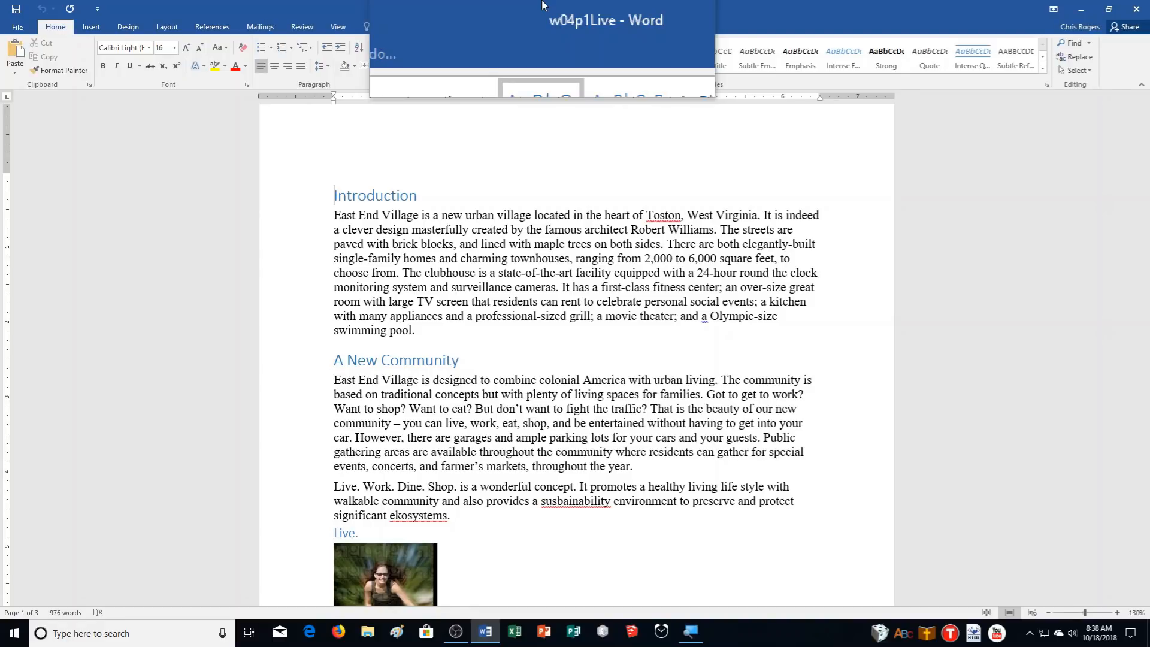
# Save a copy in Documents > CA Demonstration as w04p1Live_ followed by the author's name
pyautogui.moveTo(542, 4); pyautogui.dragTo(575, 5)
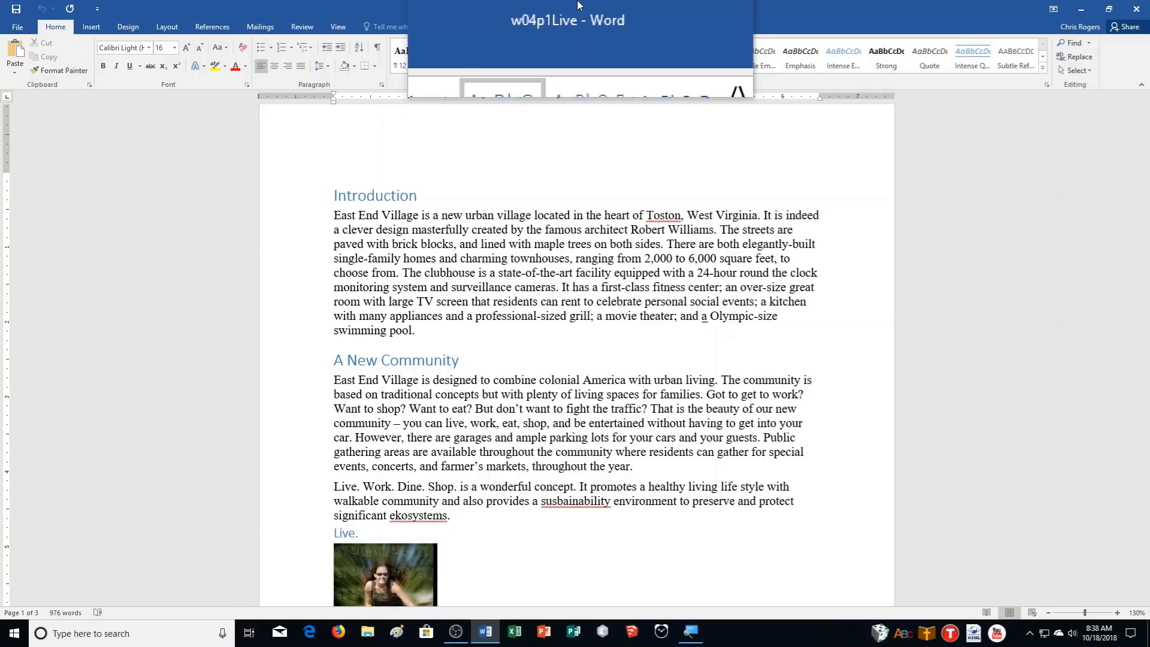
pyautogui.click(4, 29)
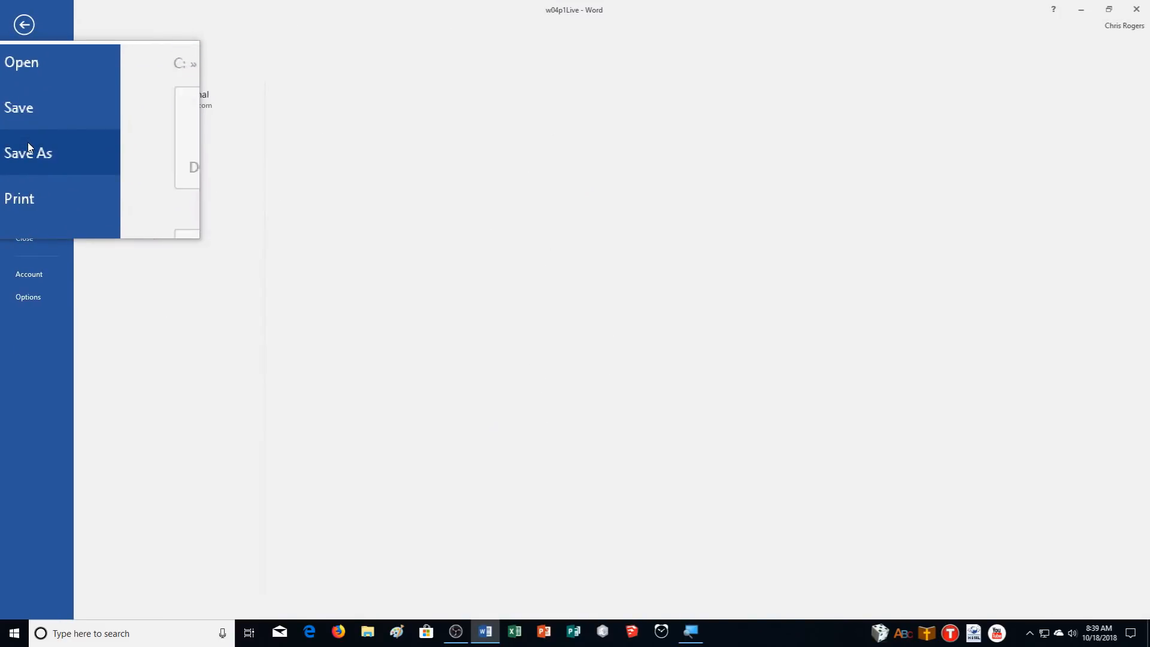
pyautogui.click(27, 144)
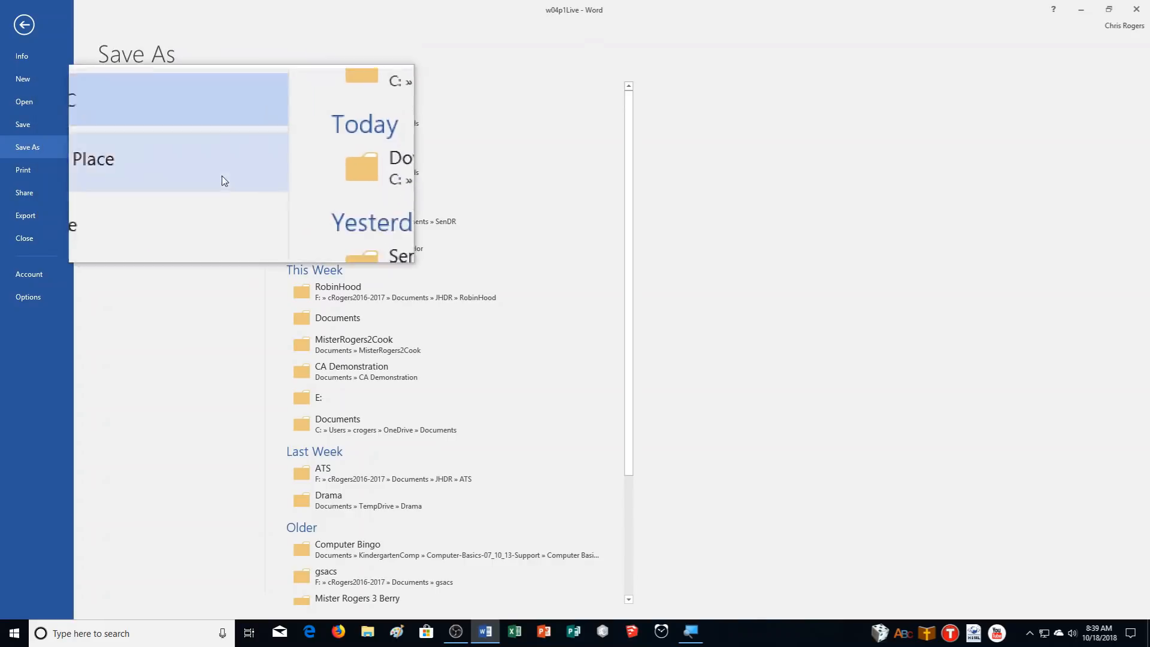
pyautogui.click(193, 202)
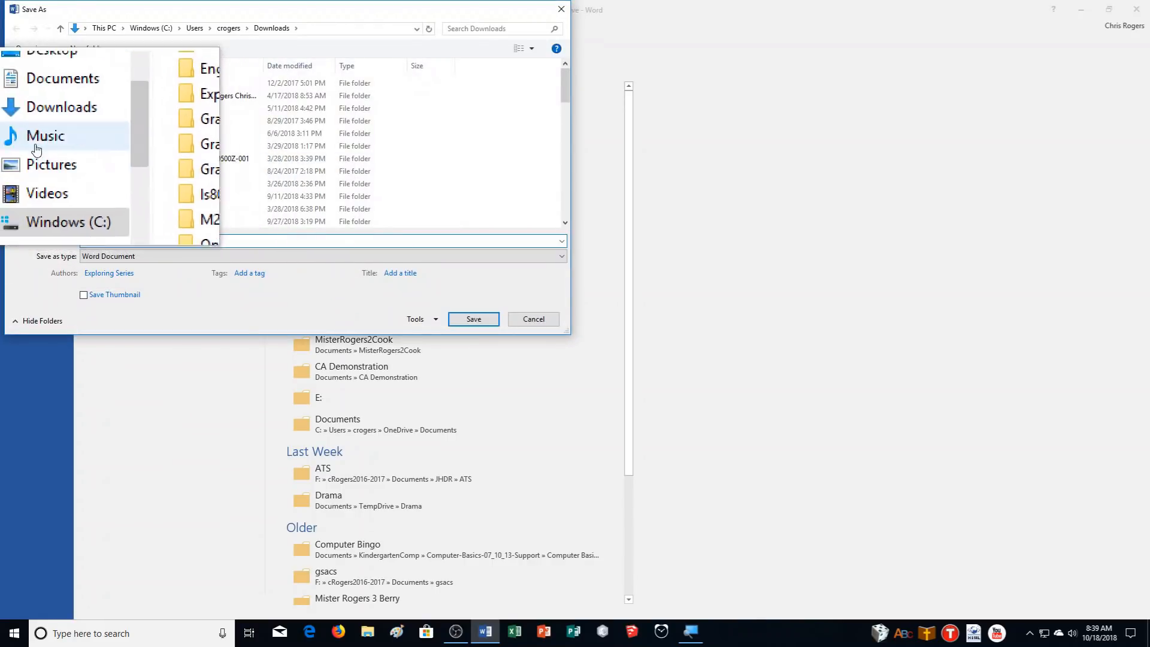
pyautogui.click(52, 115)
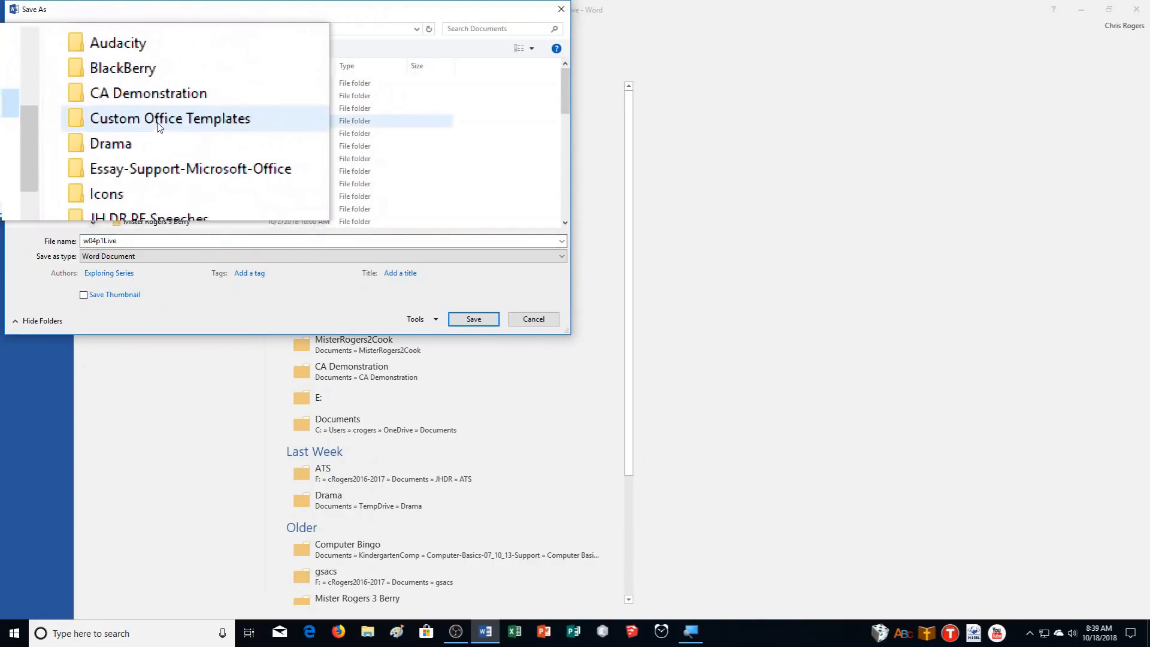
pyautogui.doubleClick(135, 108)
pyautogui.click(145, 242)
pyautogui.click(134, 242)
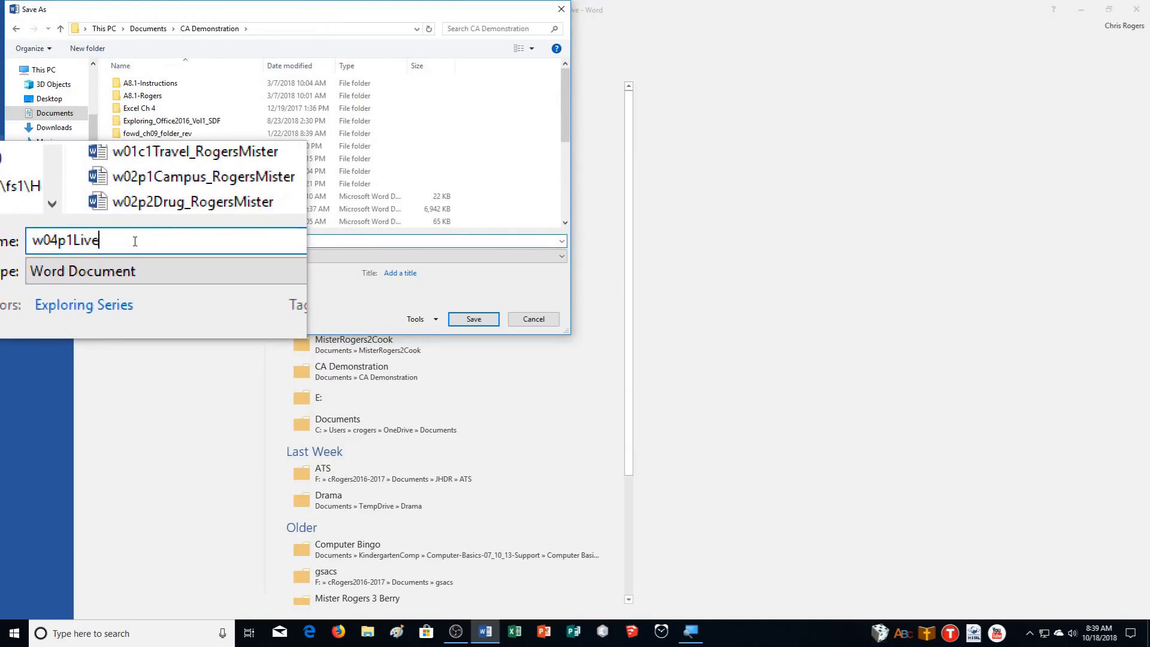
pyautogui.write('_RogersMister')
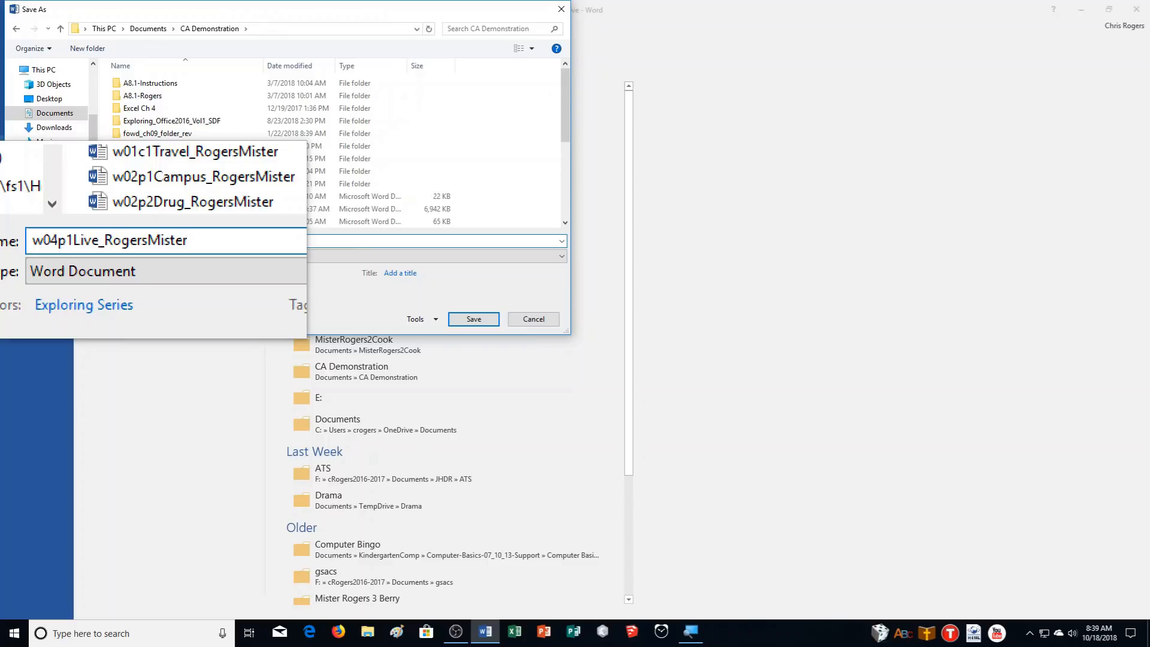
pyautogui.press('Return')
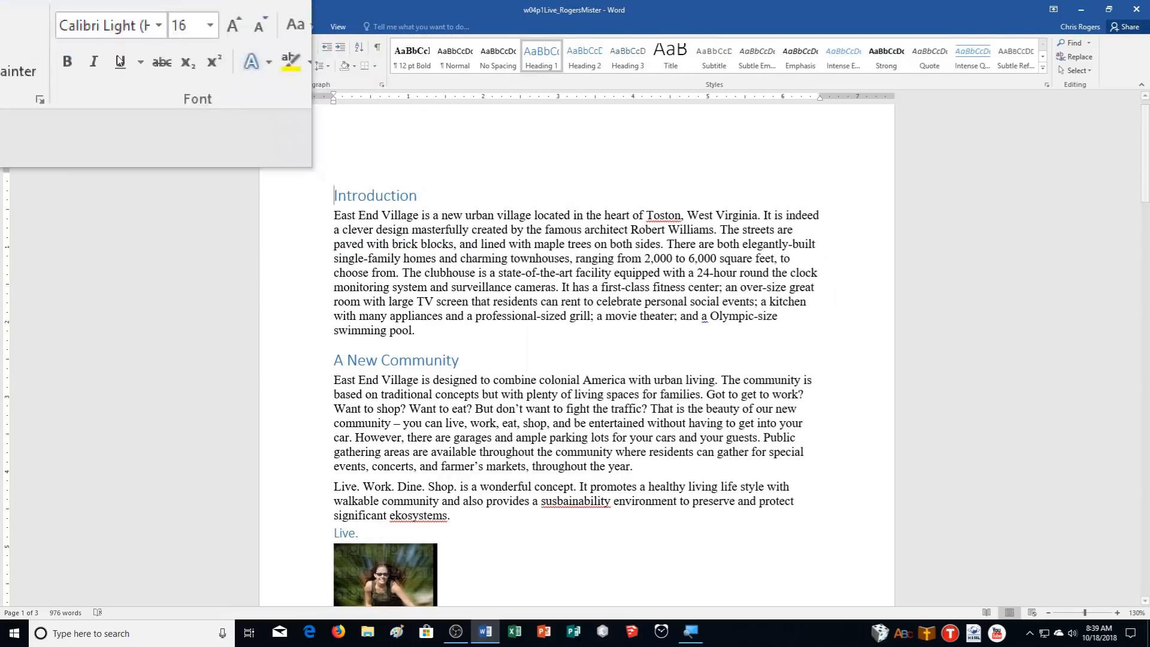
# Insert the Austin design from the Cover Page gallery at the report's start
pyautogui.click(91, 33)
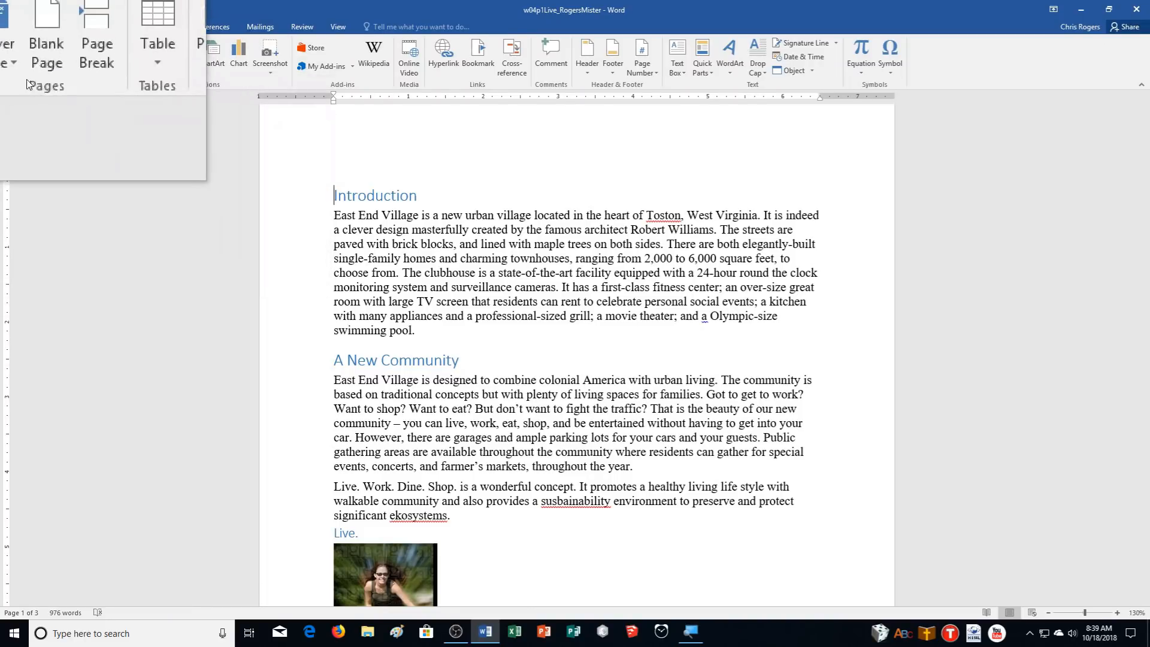
pyautogui.click(13, 67)
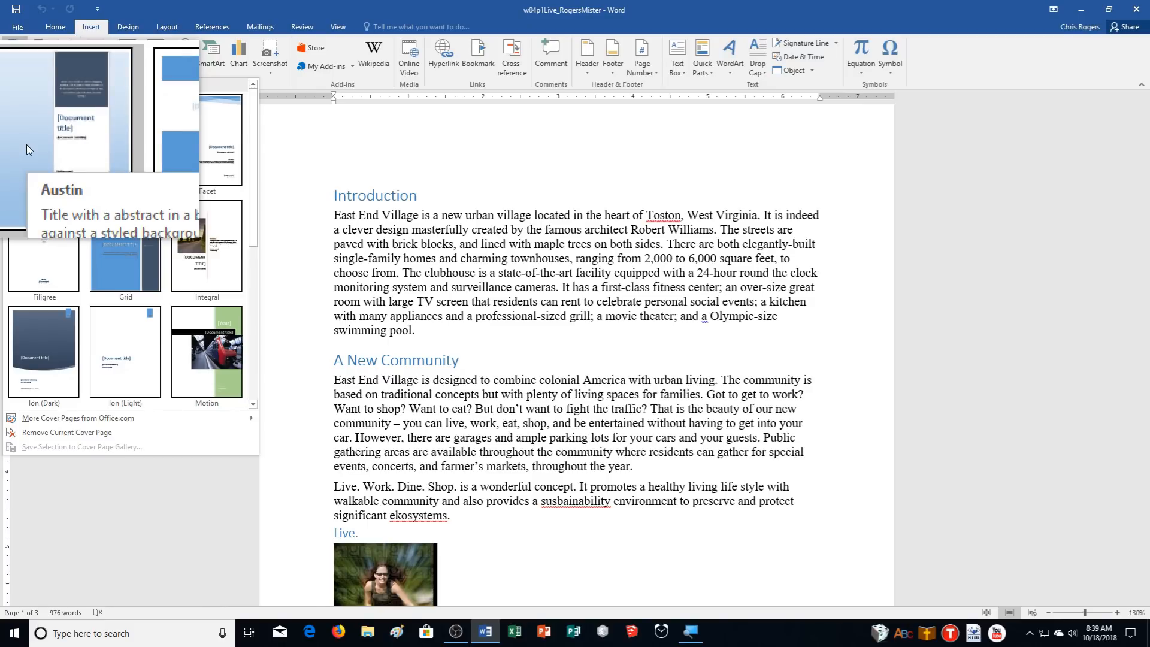
pyautogui.click(29, 167)
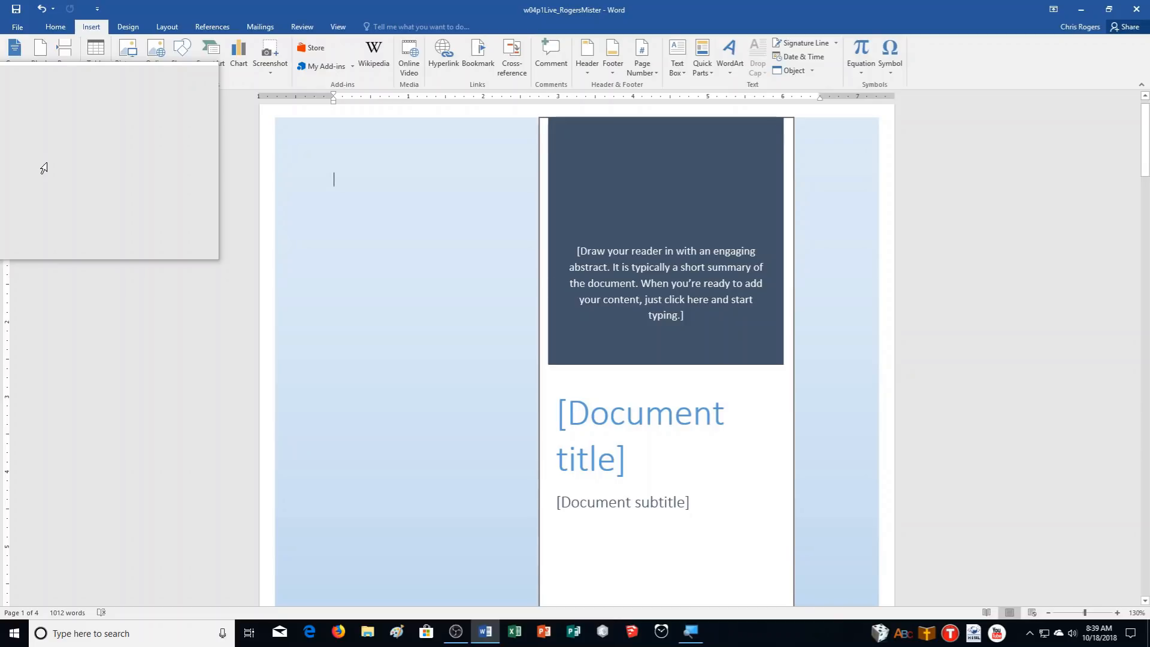
# Replace the cover title with 'Live. Work. Dine. Shop.', changing the commas to periods
pyautogui.scroll(-1, 38, 167)
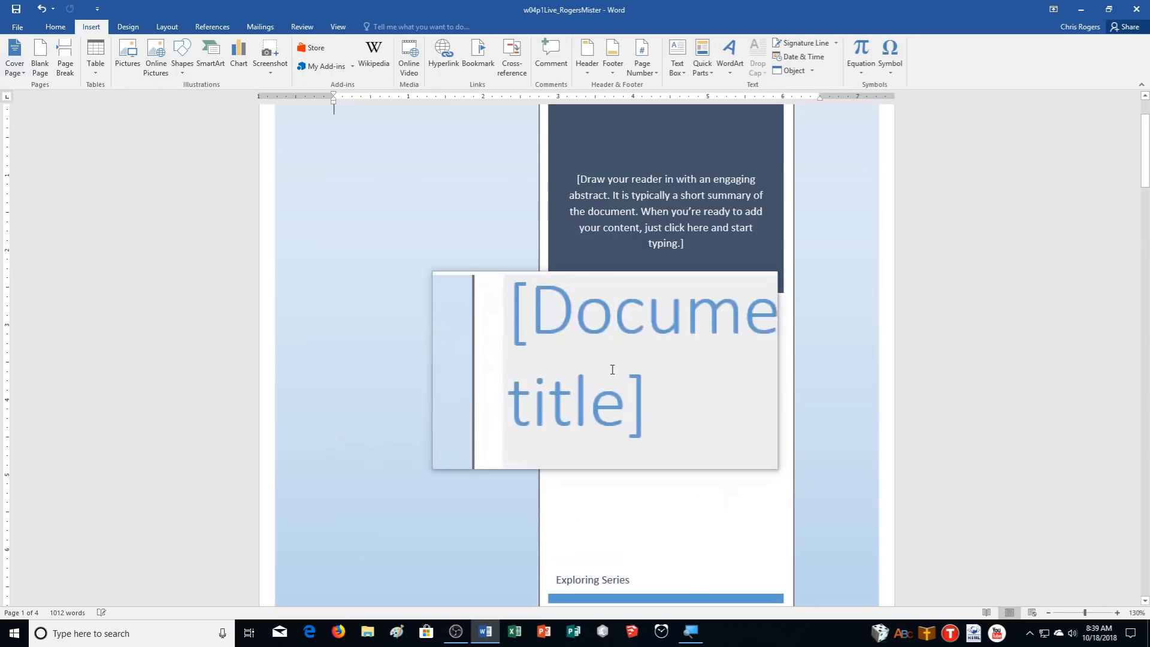
pyautogui.click(612, 369)
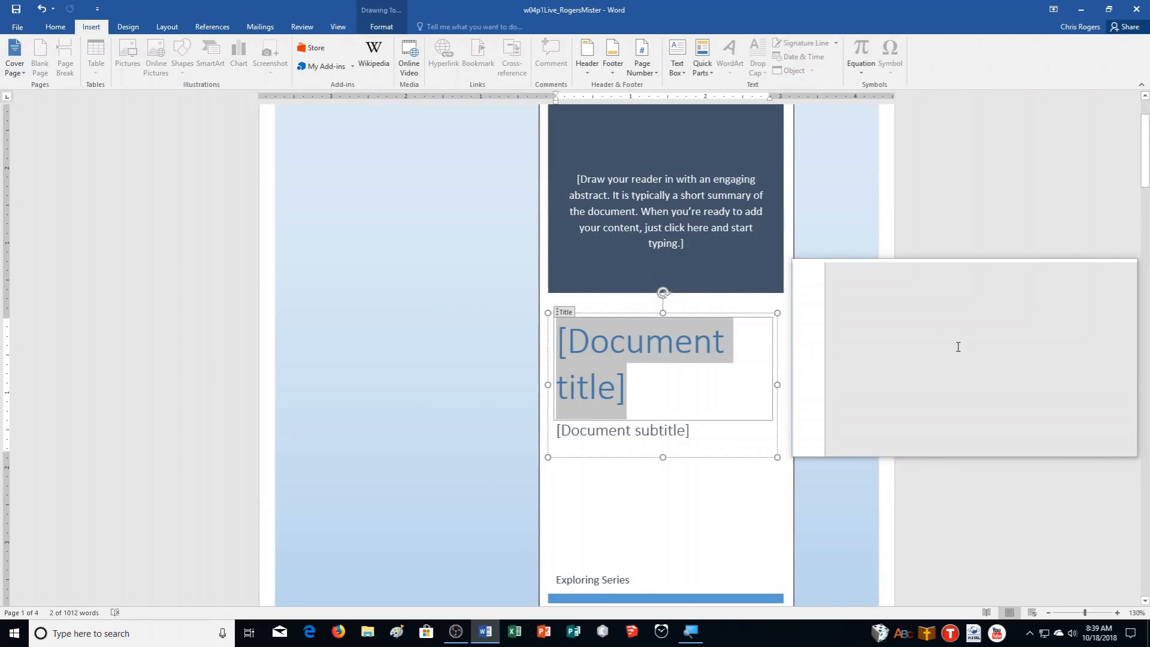
pyautogui.write('Live, Work, Dine, Shop')
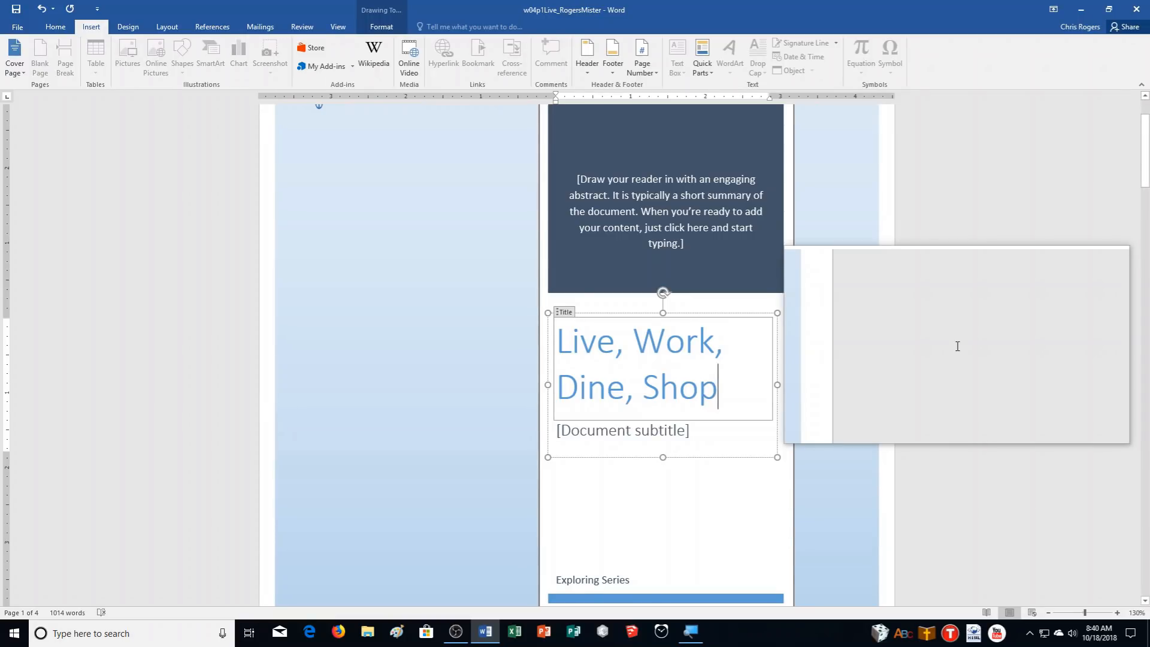
pyautogui.write('.')
pyautogui.press('Left')
pyautogui.press('Left')
pyautogui.press('Left')
pyautogui.press('Left')
pyautogui.press('Left')
pyautogui.press('Left')
pyautogui.press('BackSpace')
pyautogui.write('.')
pyautogui.press('Up')
pyautogui.press('Left')
pyautogui.press('BackSpace')
pyautogui.write('.')
pyautogui.press('Right')
pyautogui.press('Right')
pyautogui.press('Right')
pyautogui.press('Right')
pyautogui.press('Right')
pyautogui.press('Delete')
pyautogui.write('.')
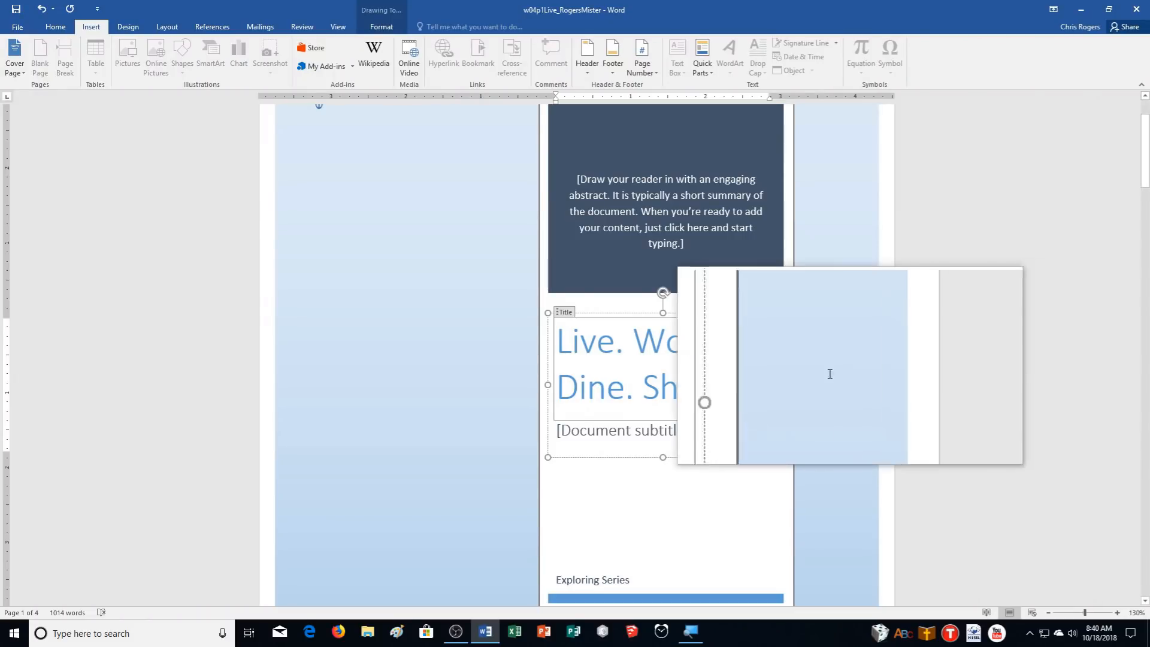
# Set the subtitle to 'A Community That You Will Love' and replace the author field with the author's name
pyautogui.click(638, 431)
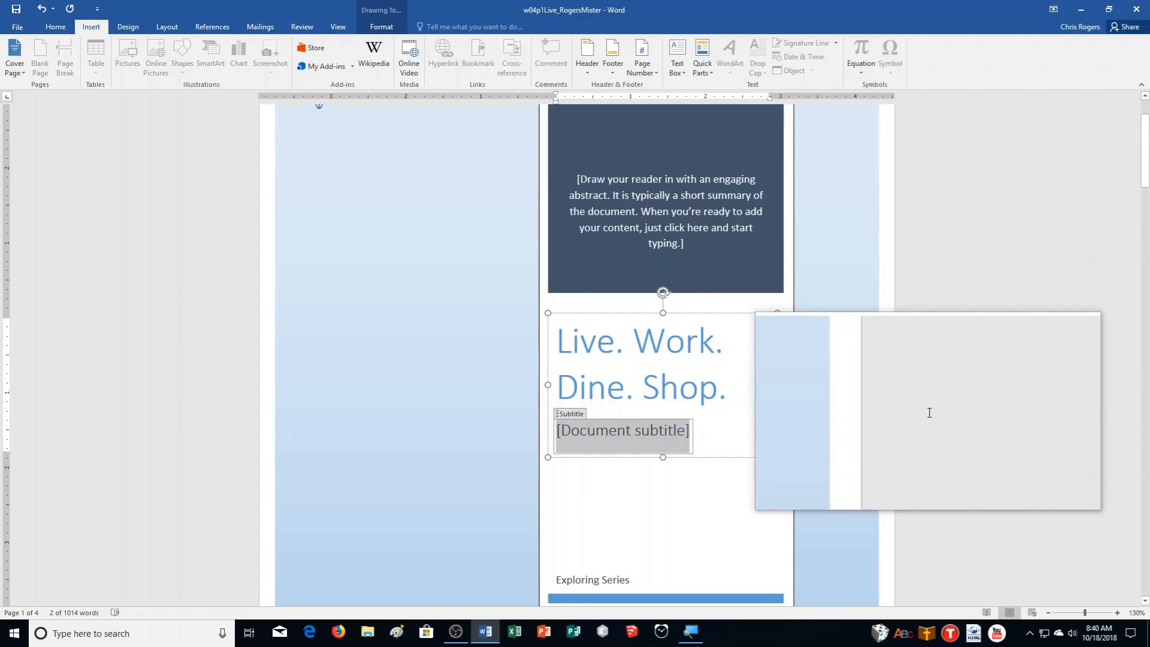
pyautogui.write('A Co')
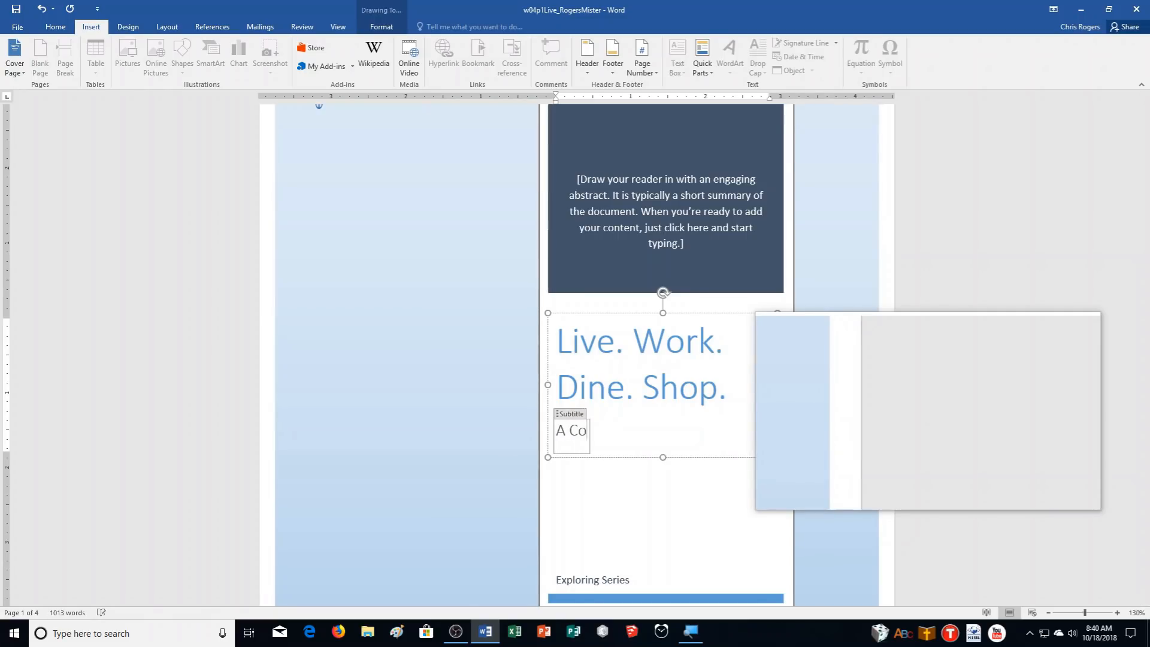
pyautogui.write('mmunity That ')
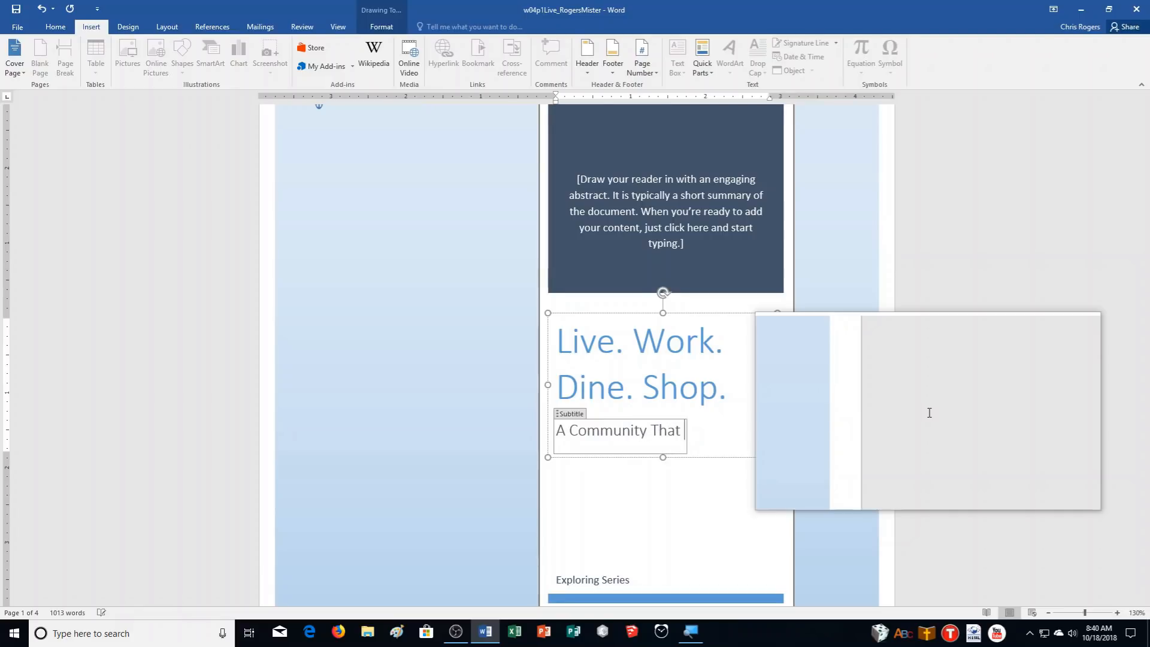
pyautogui.write('You Will Love')
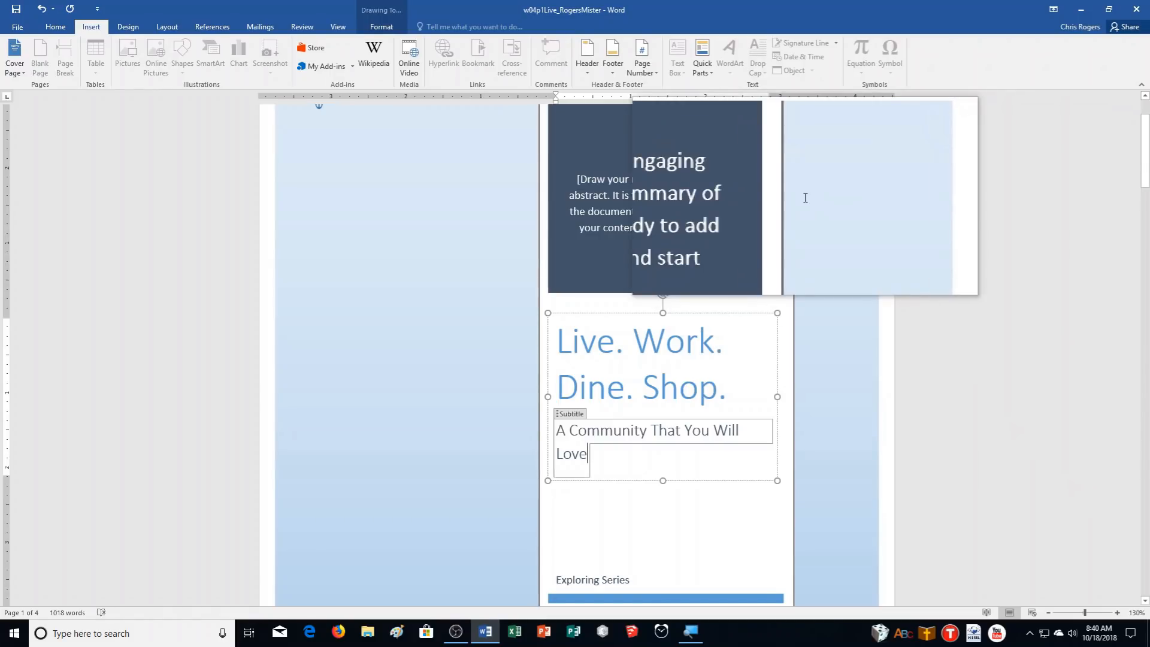
pyautogui.scroll(-1, 929, 455)
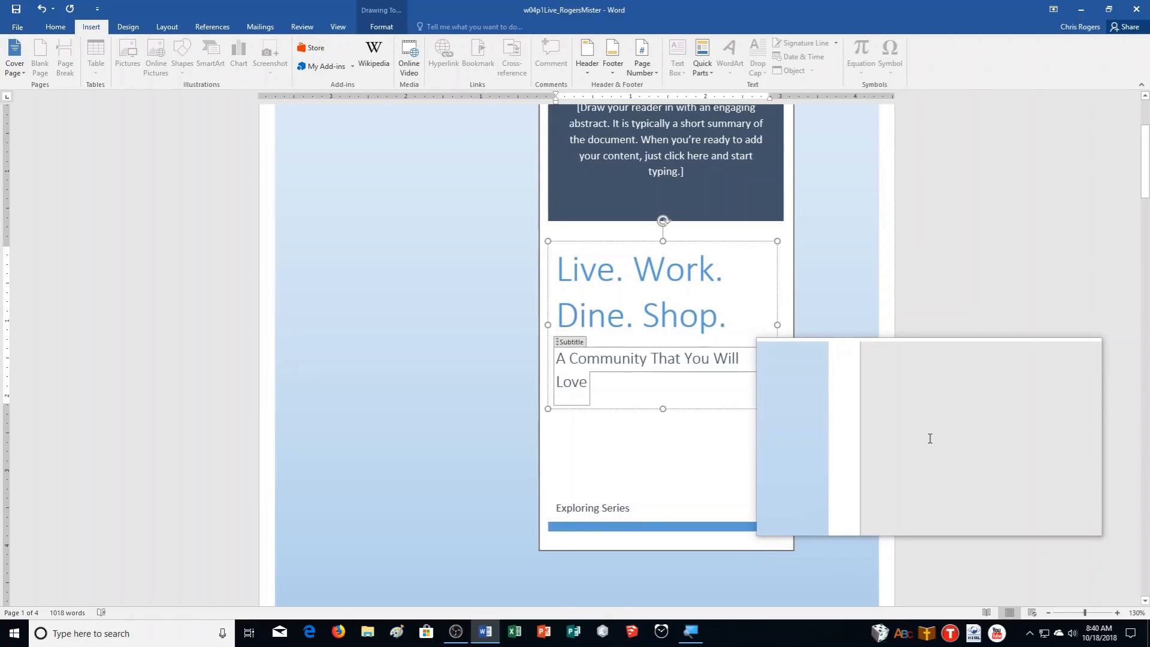
pyautogui.scroll(2, 928, 431)
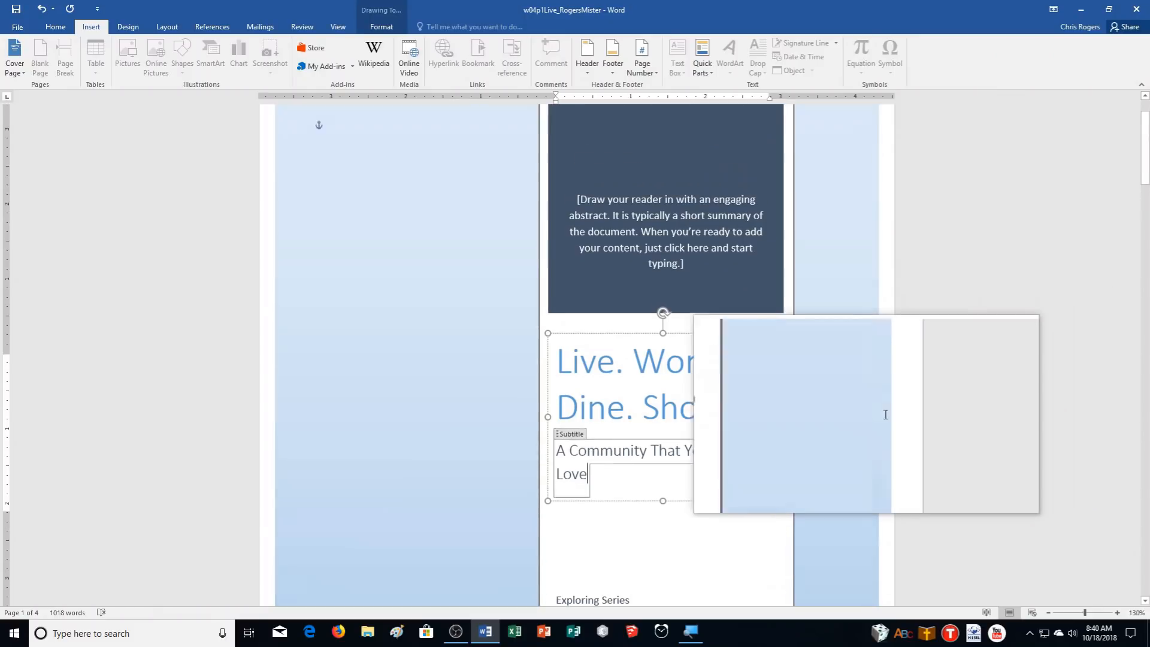
pyautogui.scroll(-2, 918, 392)
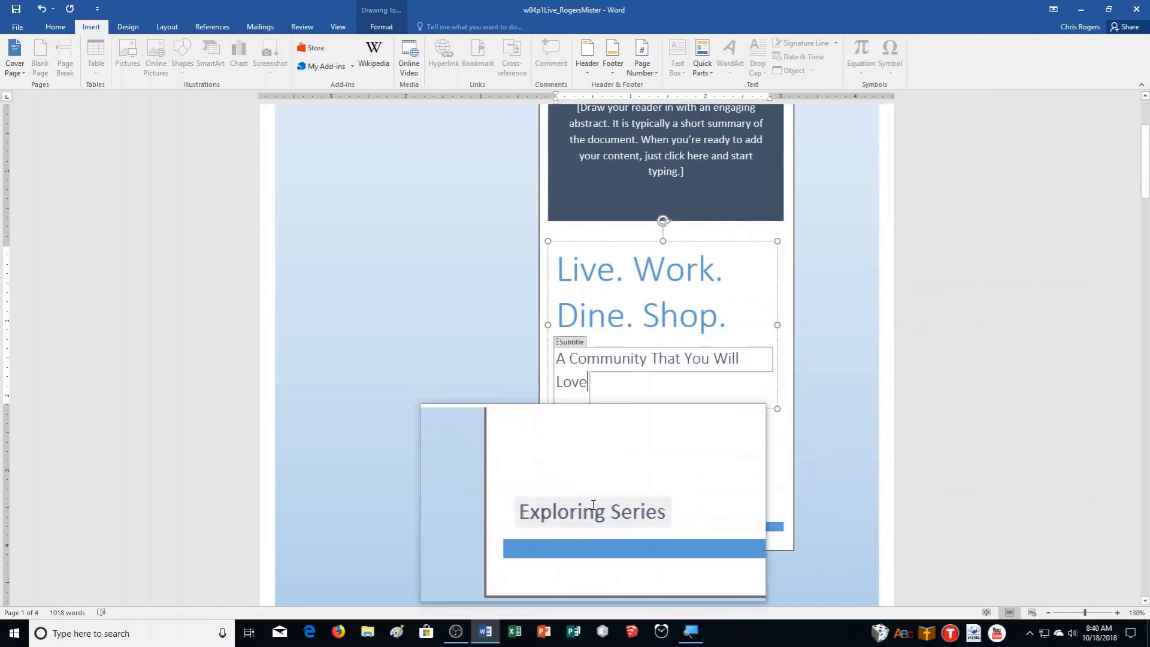
pyautogui.click(593, 505)
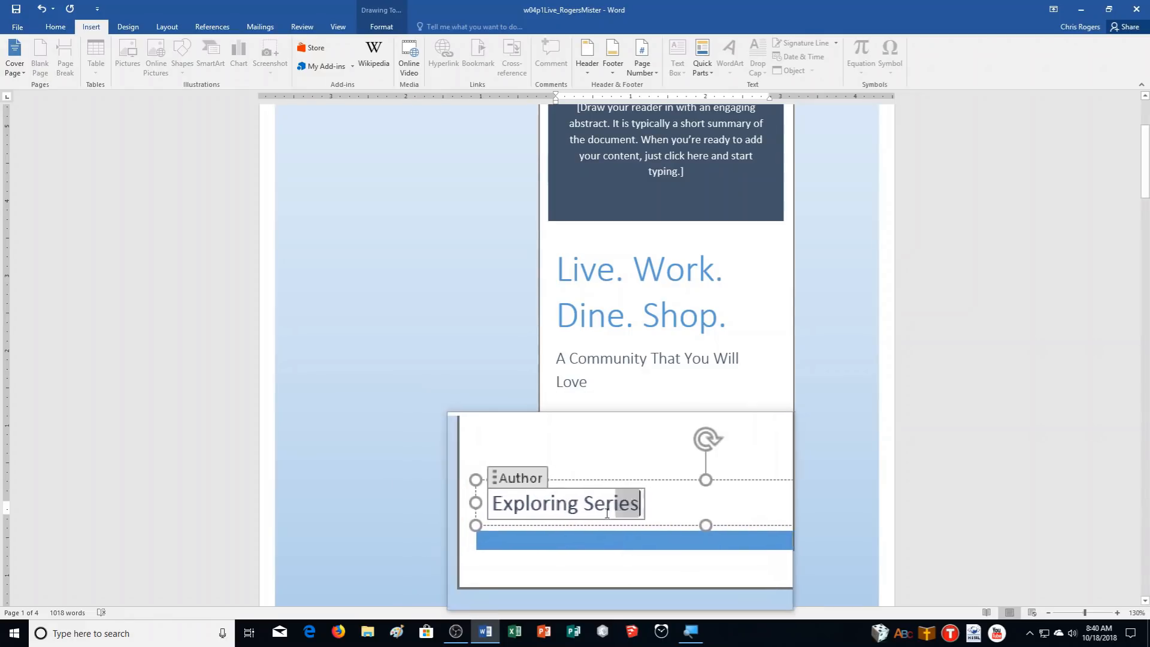
pyautogui.click(578, 499)
pyautogui.write('Mis')
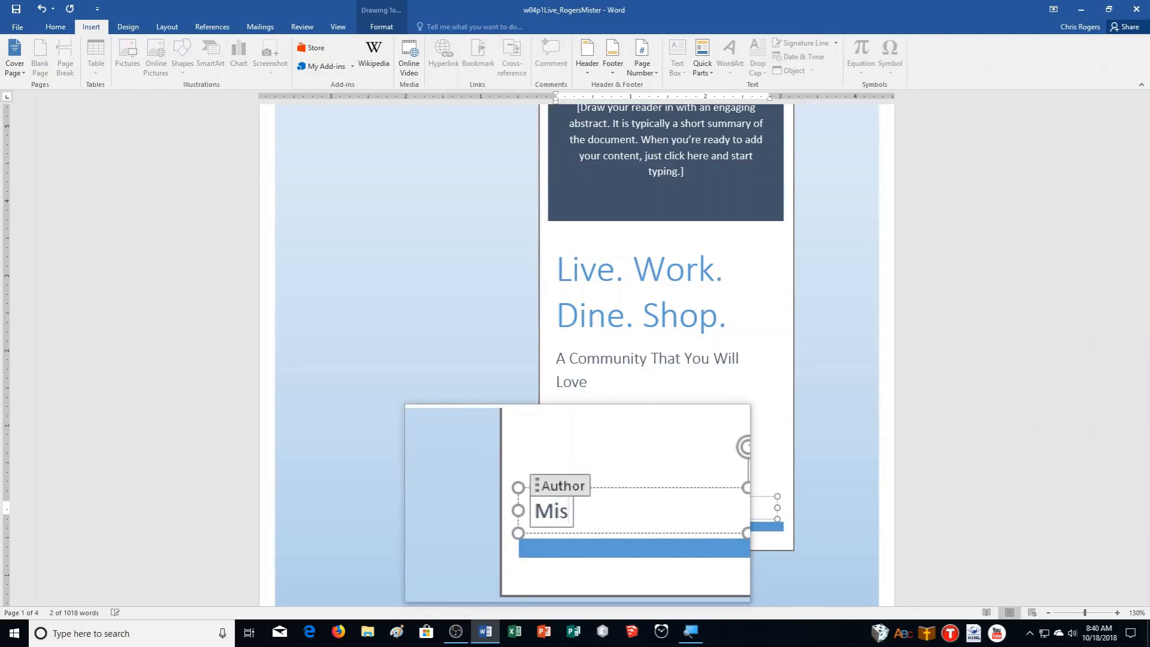
pyautogui.write('ter Rogers')
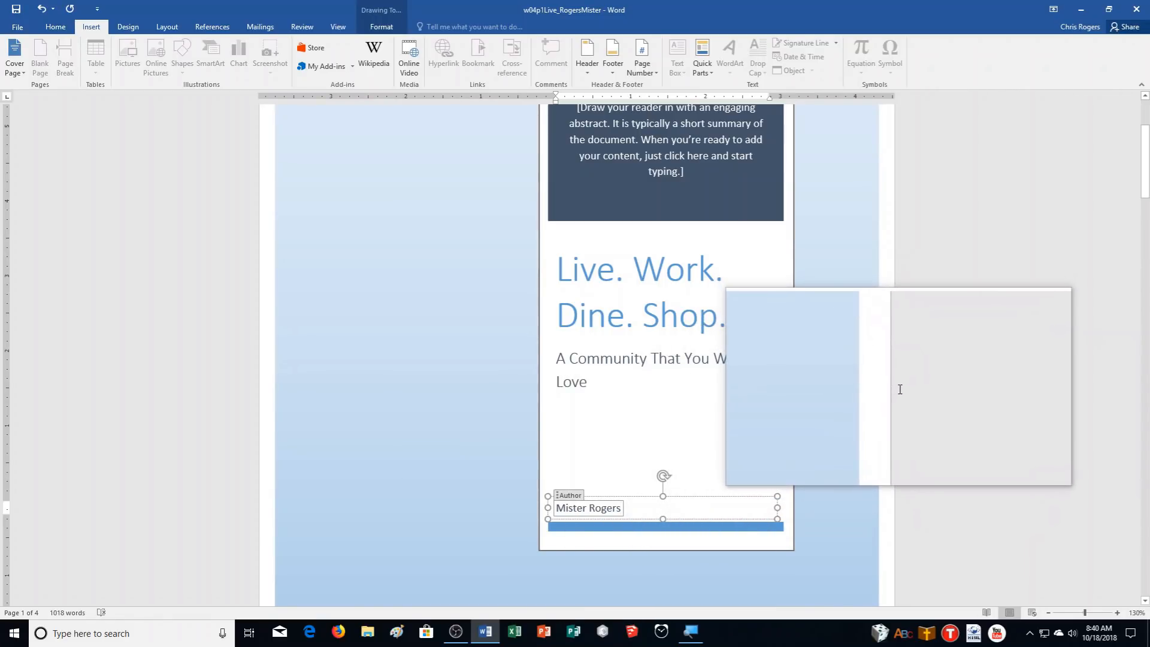
pyautogui.scroll(2, 903, 395)
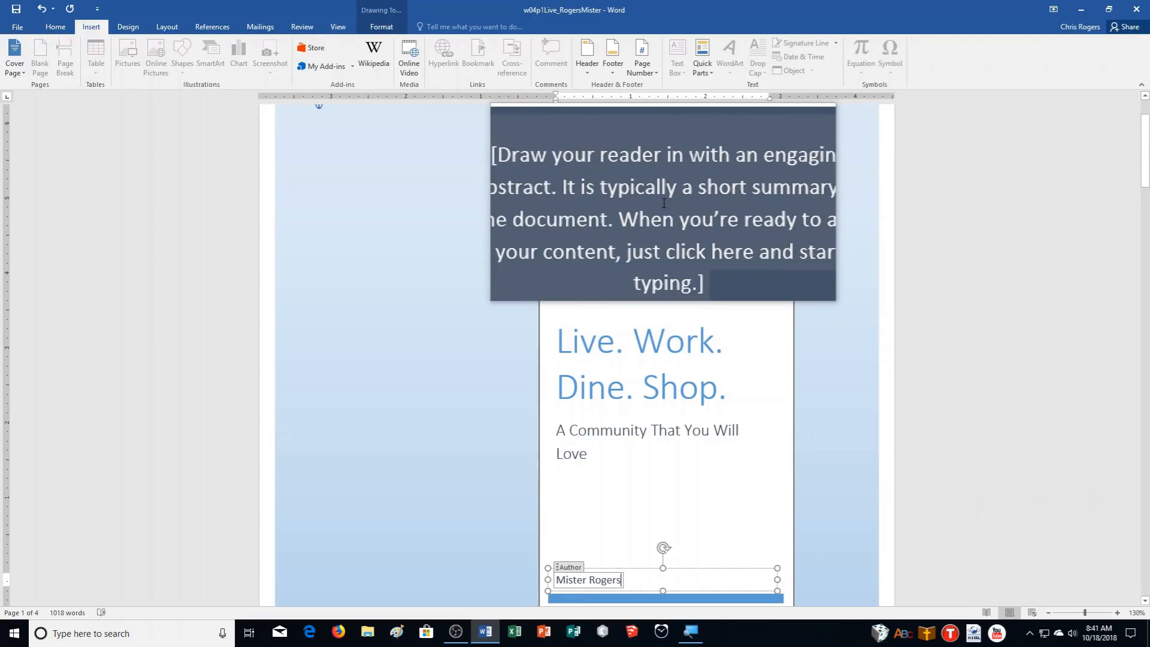
# Cut the abstract placeholder text from the cover's top box and bring up the Review tools
pyautogui.rightClick(664, 203)
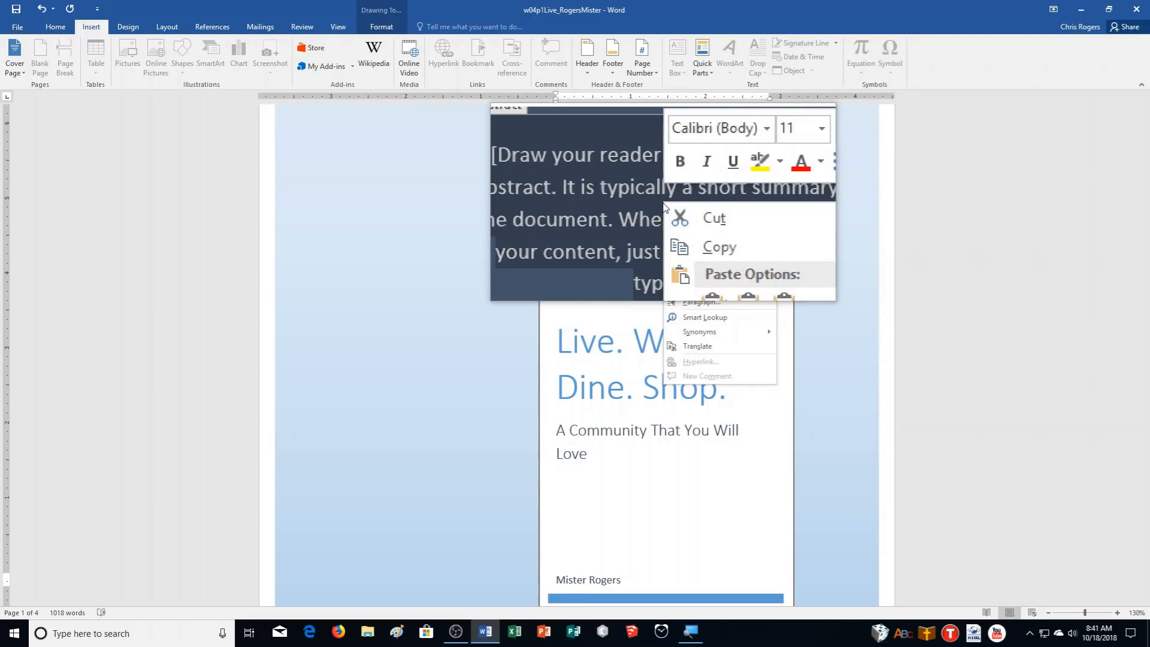
pyautogui.click(712, 279)
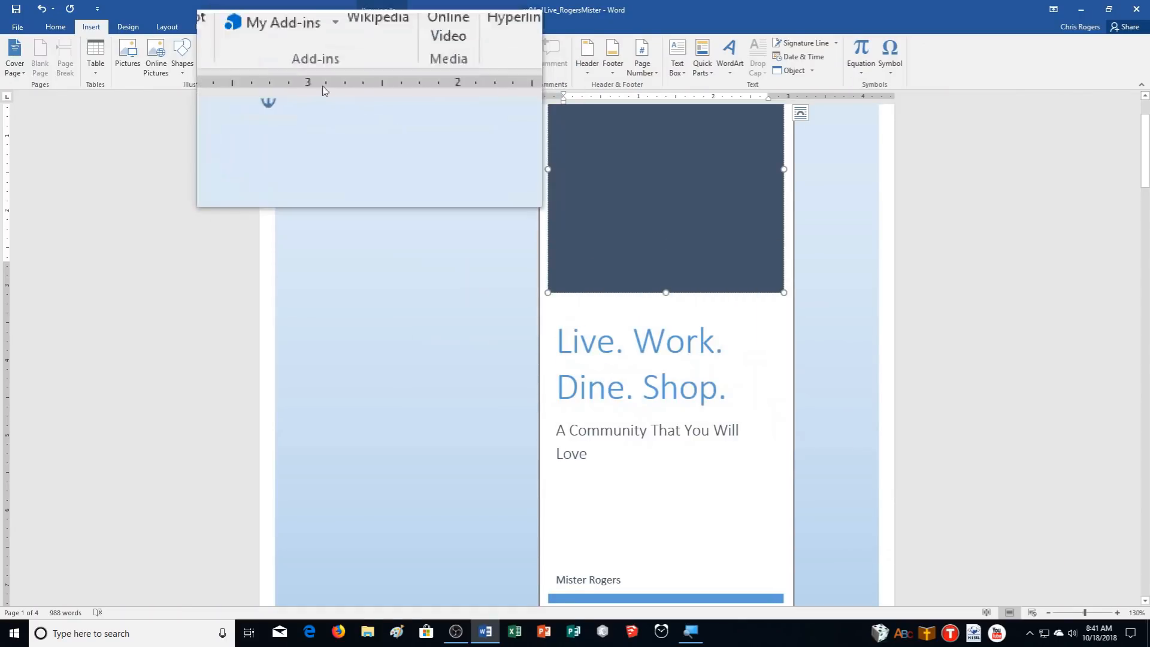
pyautogui.click(302, 26)
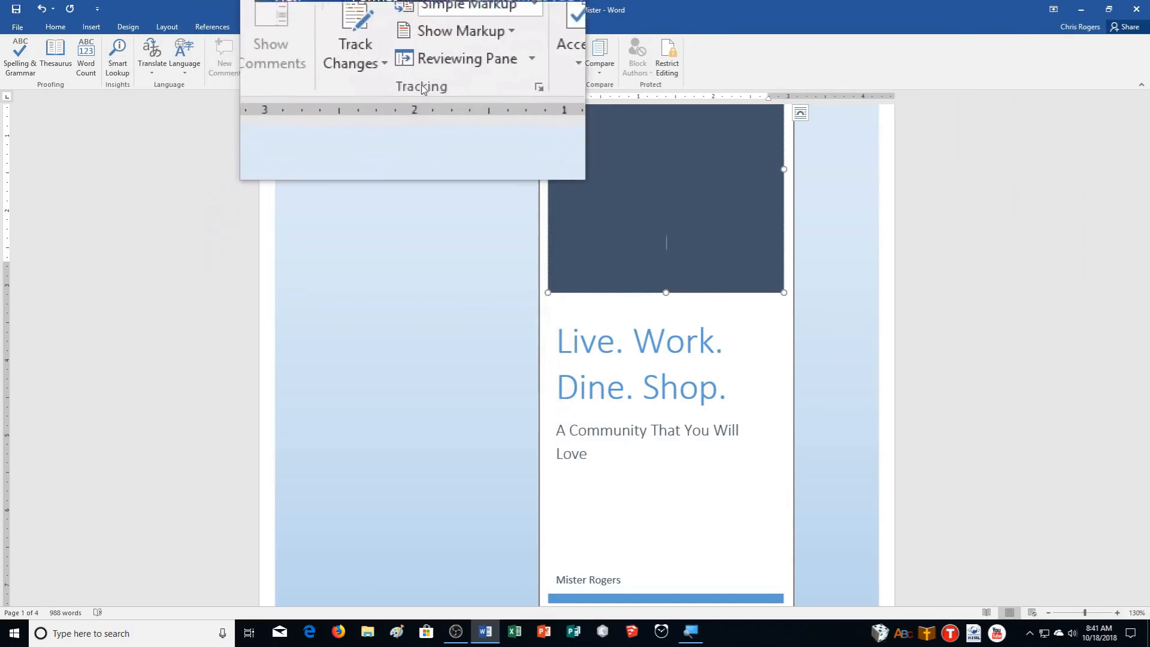
# Turn on Track Changes and set the markup display to All Markup
pyautogui.click(378, 62)
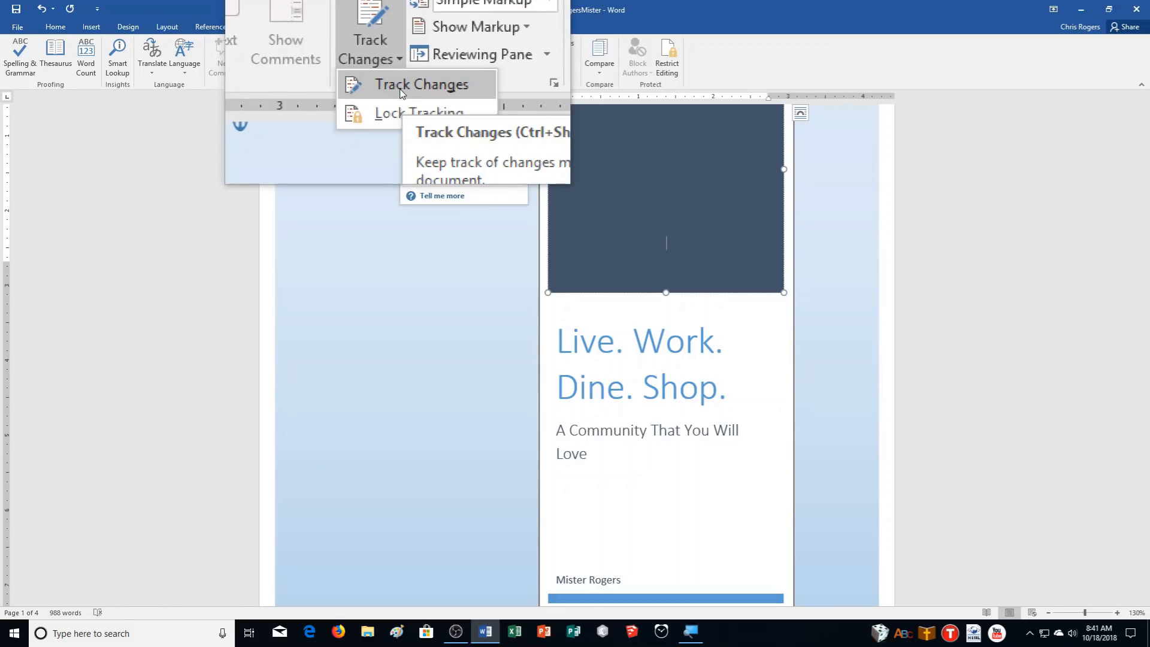
pyautogui.click(400, 89)
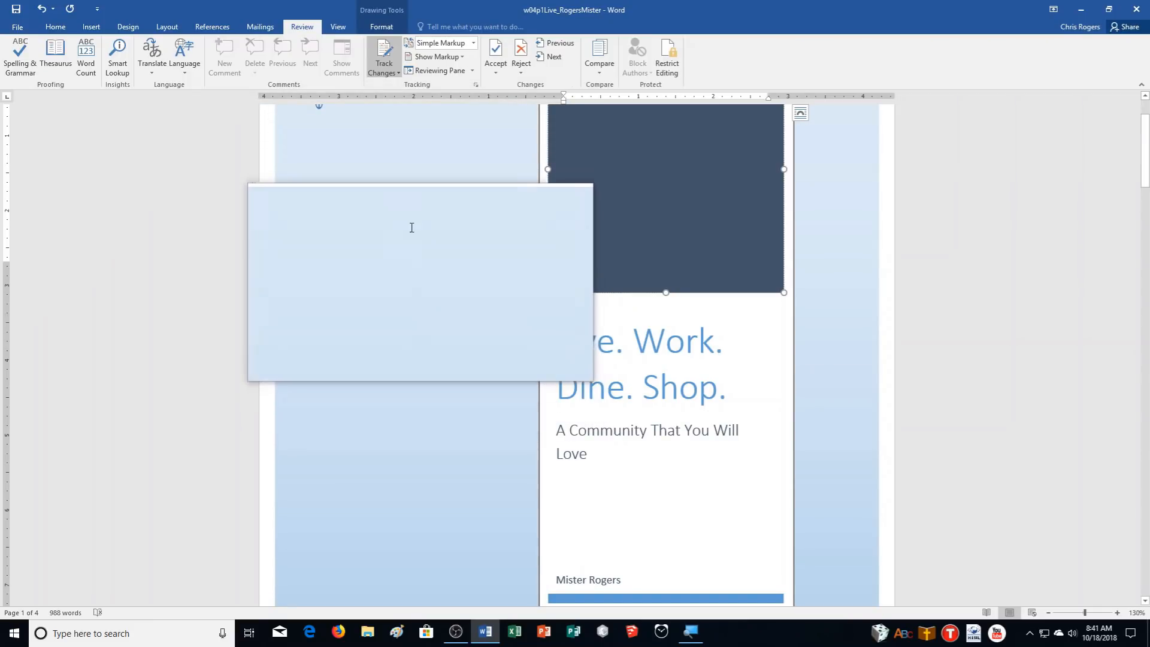
pyautogui.click(449, 47)
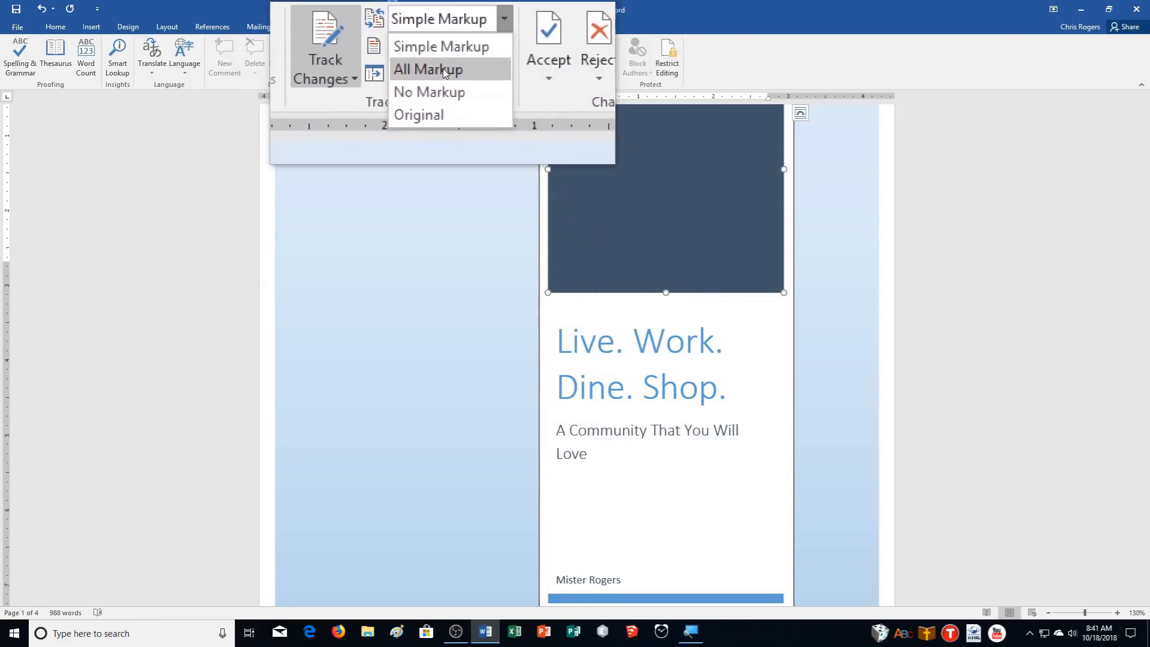
pyautogui.click(424, 92)
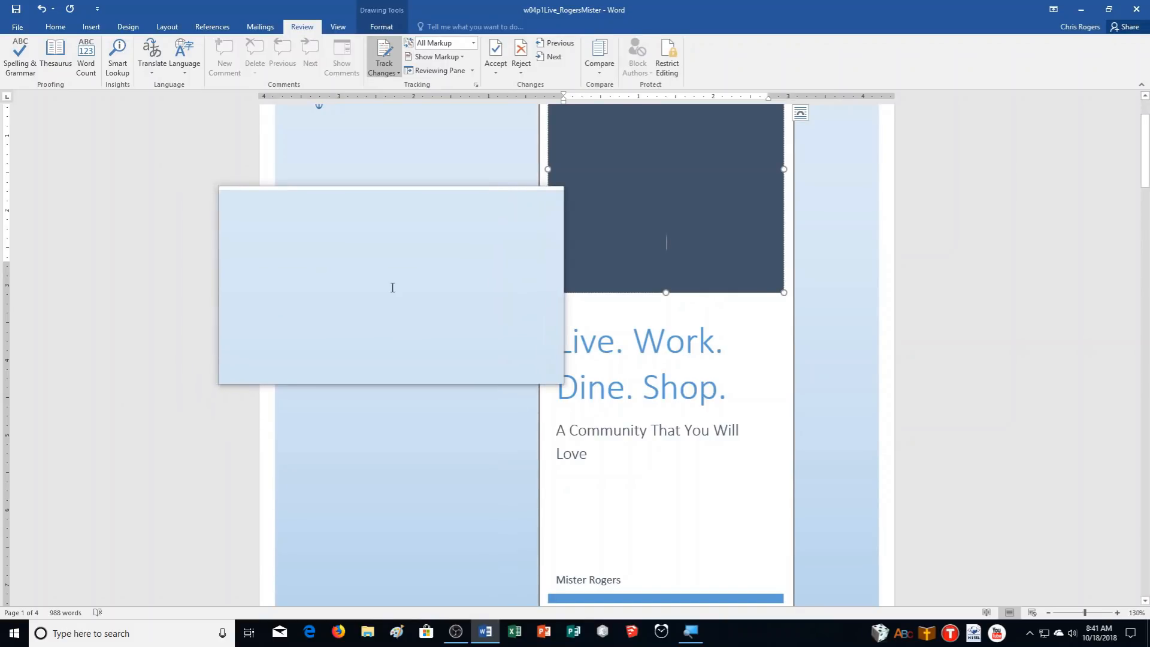
pyautogui.scroll(-3, 392, 288)
pyautogui.scroll(-3, 392, 287)
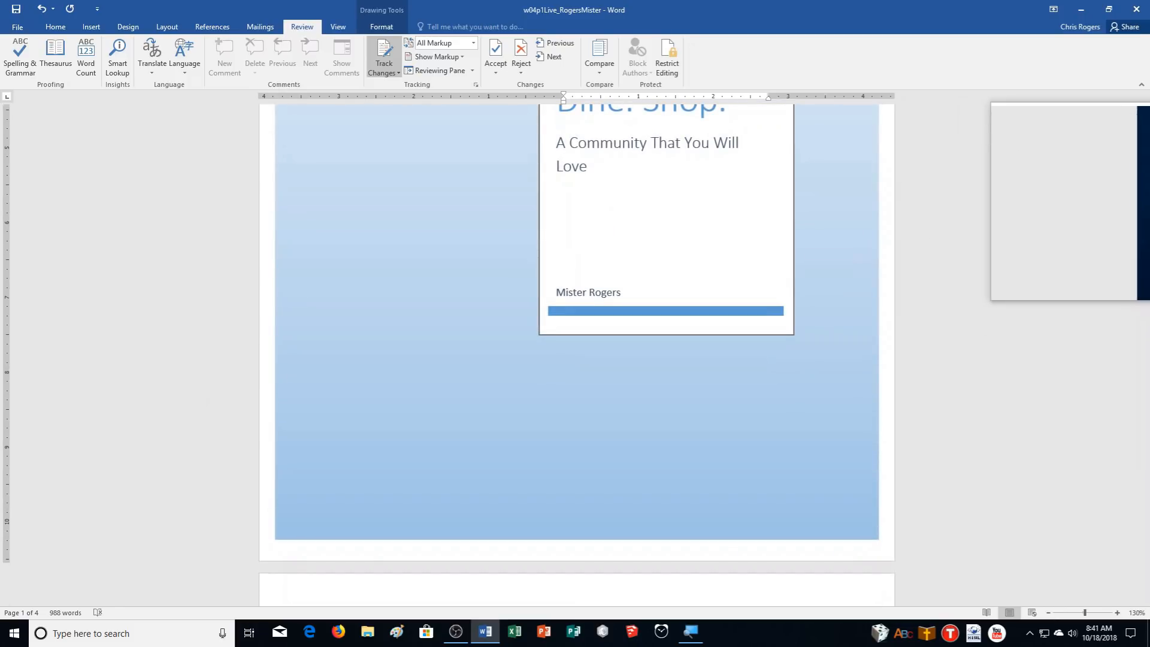
# Replace the Promotion heading with 'Promoting Our Community with Social Media Tools' as a tracked change
pyautogui.moveTo(1130, 193); pyautogui.dragTo(1135, 566)
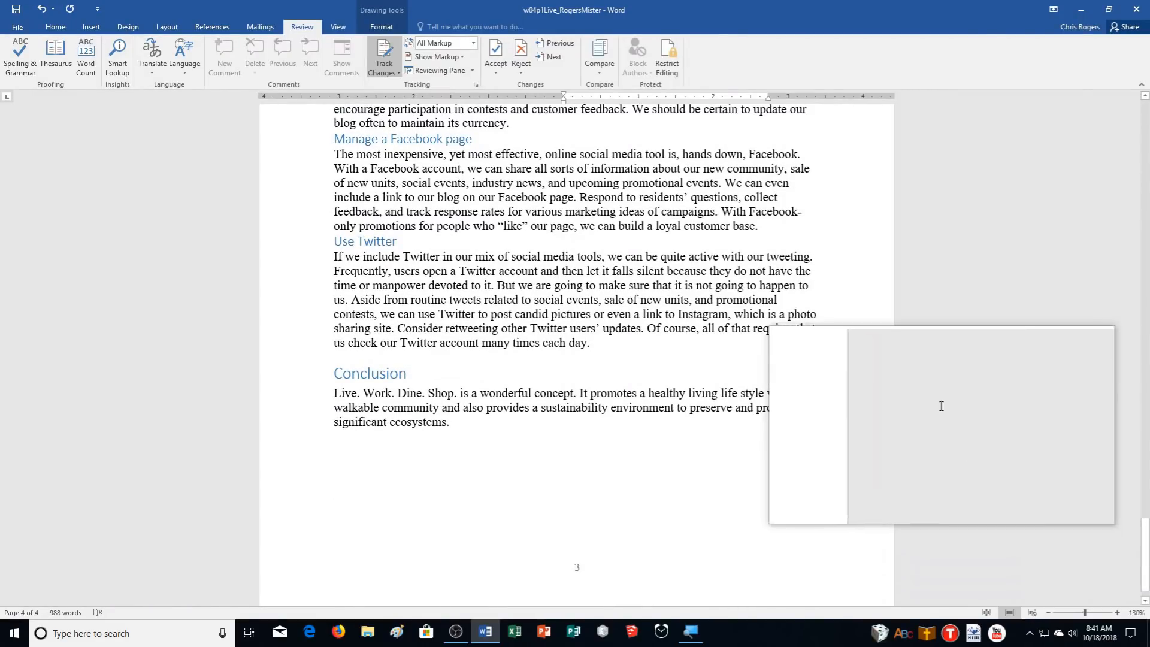
pyautogui.scroll(4, 942, 424)
pyautogui.scroll(2, 943, 400)
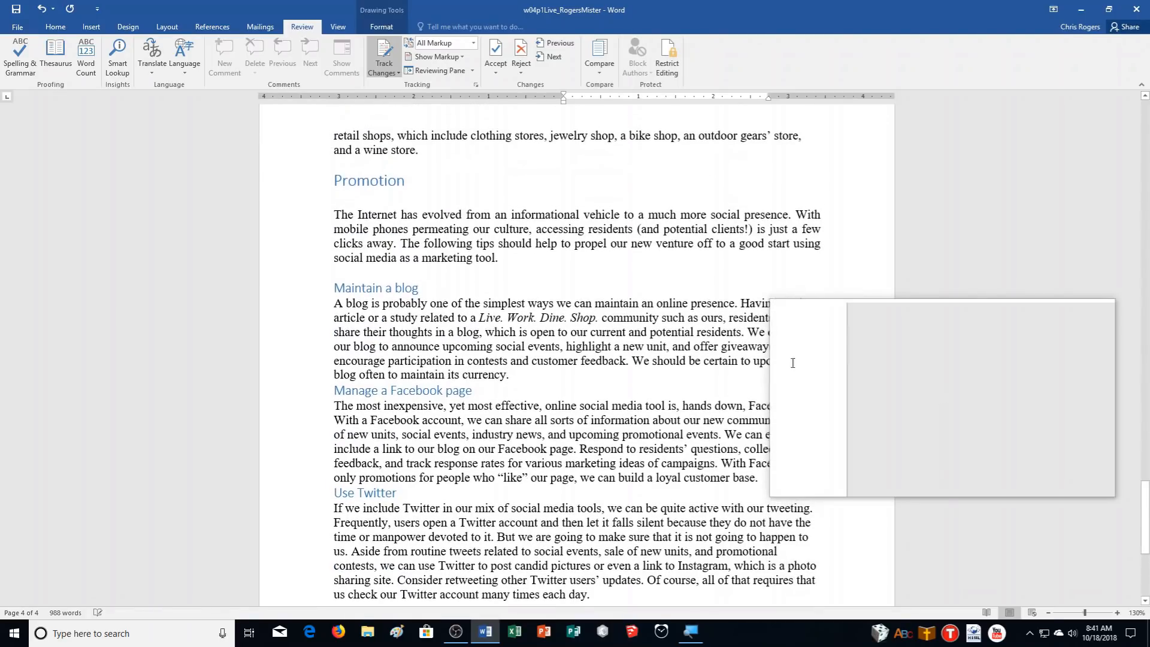
pyautogui.doubleClick(361, 180)
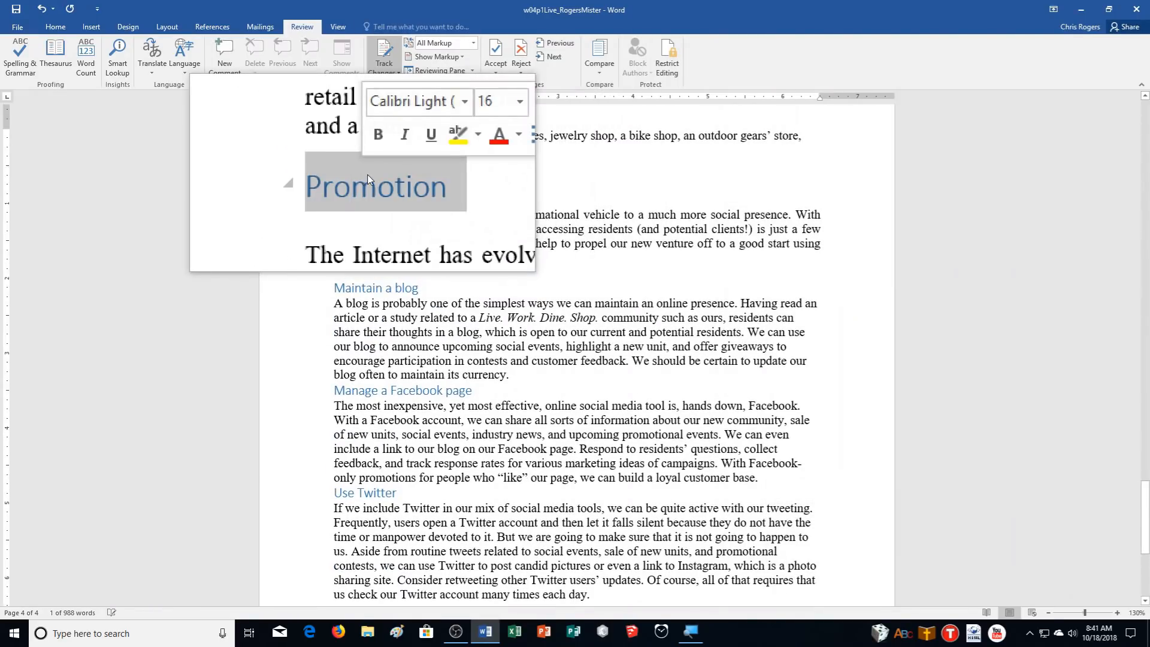
pyautogui.write('Promo')
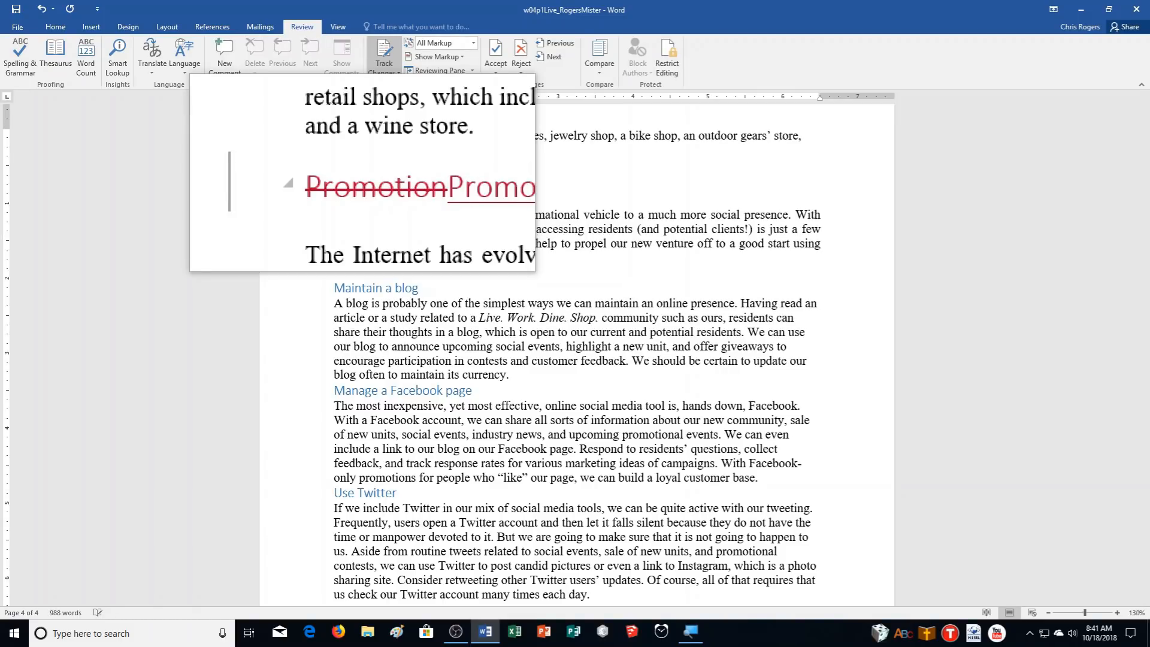
pyautogui.write('ting Our Community with Social Media Tools')
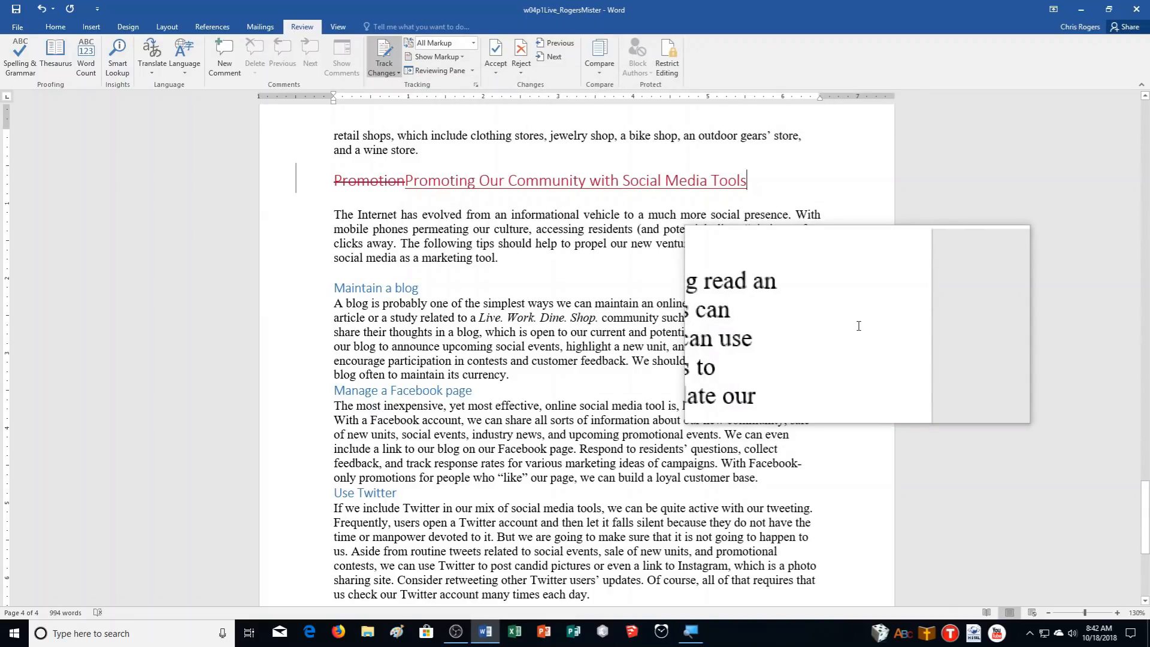
pyautogui.scroll(-5, 857, 437)
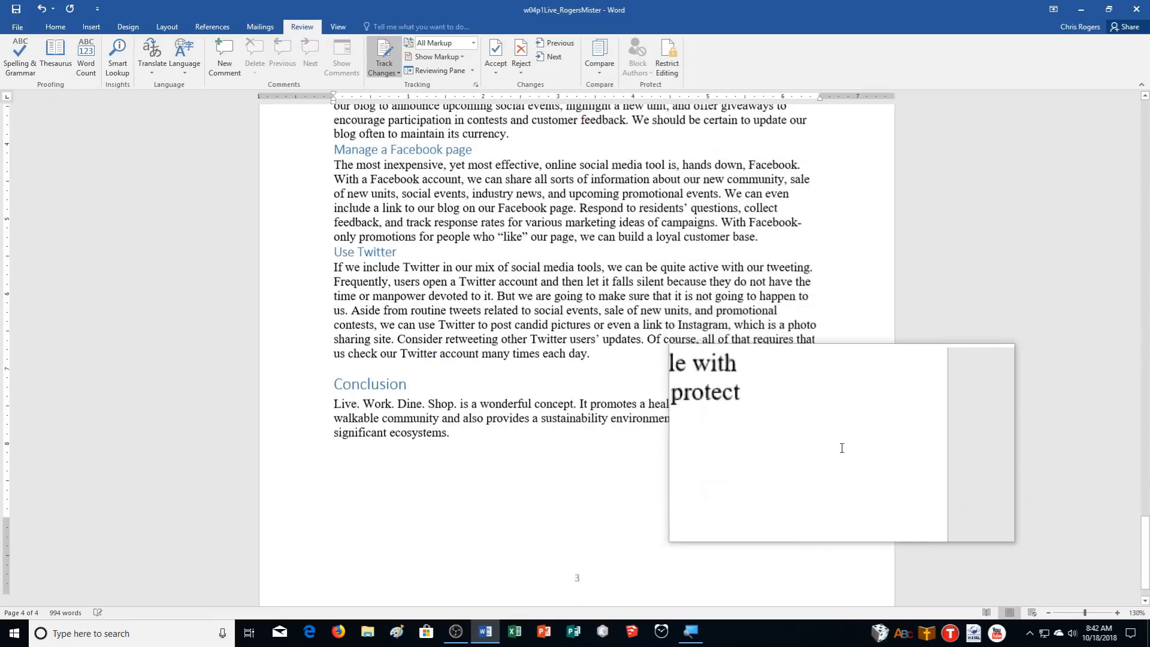
pyautogui.scroll(-1, 841, 447)
# Drag-select the body text from the Introduction heading down to the end of the Conclusion
pyautogui.tripleClick(461, 398)
pyautogui.moveTo(400, 300); pyautogui.dragTo(272, 380)
pyautogui.click(272, 380)
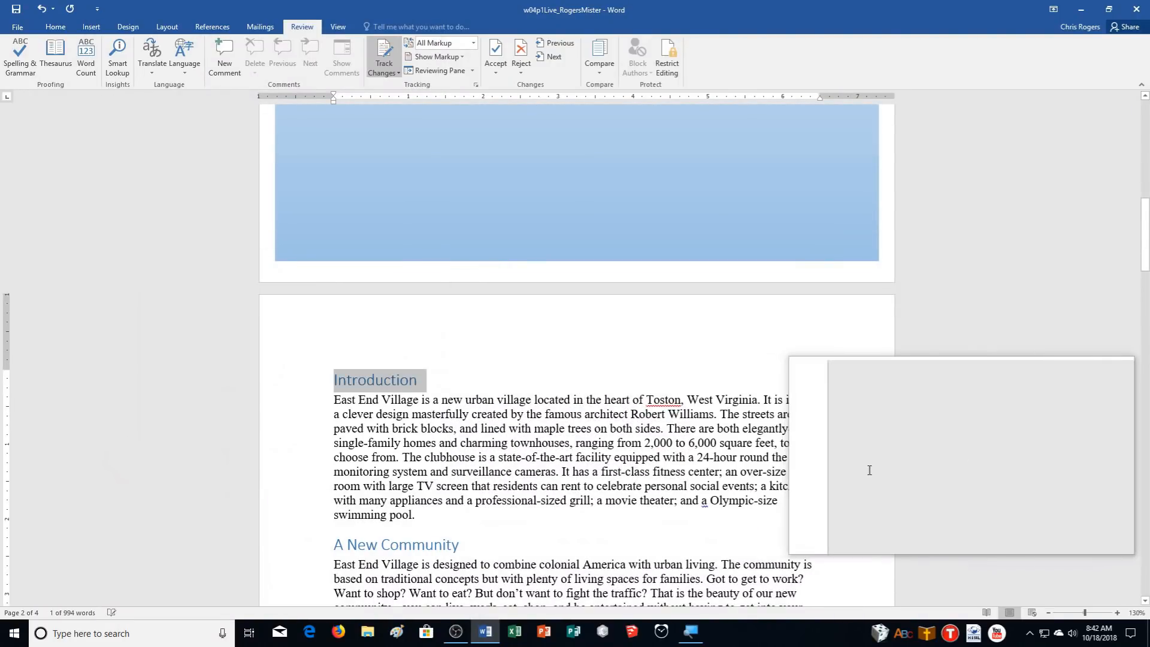
pyautogui.click(308, 457)
pyautogui.moveTo(303, 384); pyautogui.dragTo(339, 400)
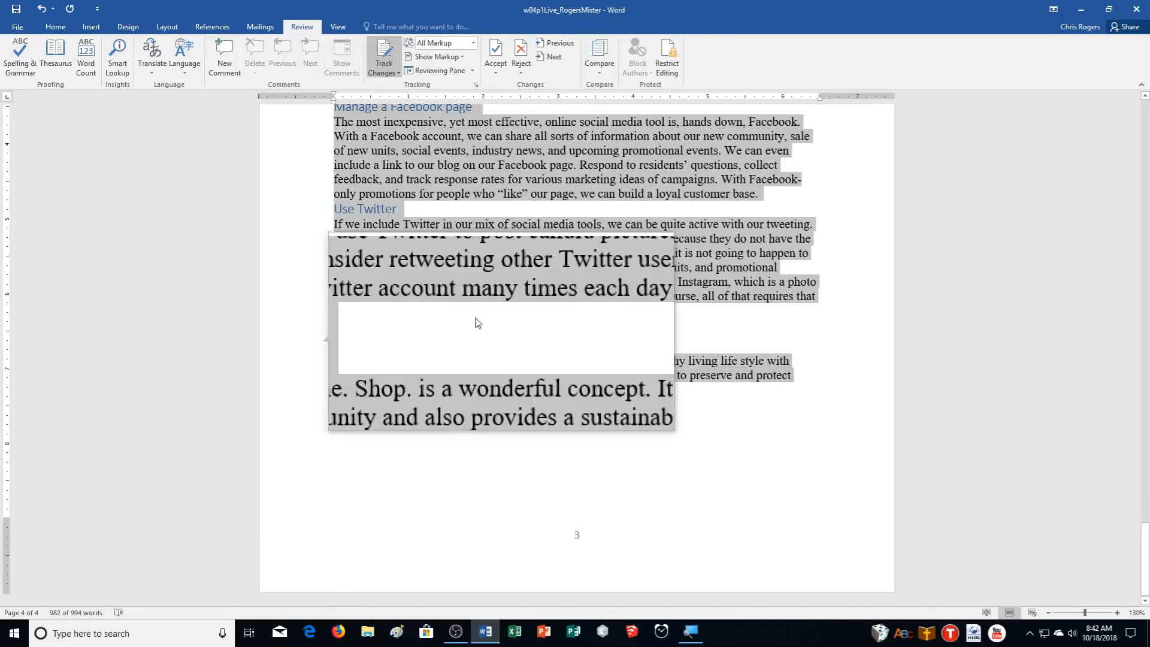
# Apply 2.0 line spacing to the selected report body
pyautogui.click(52, 23)
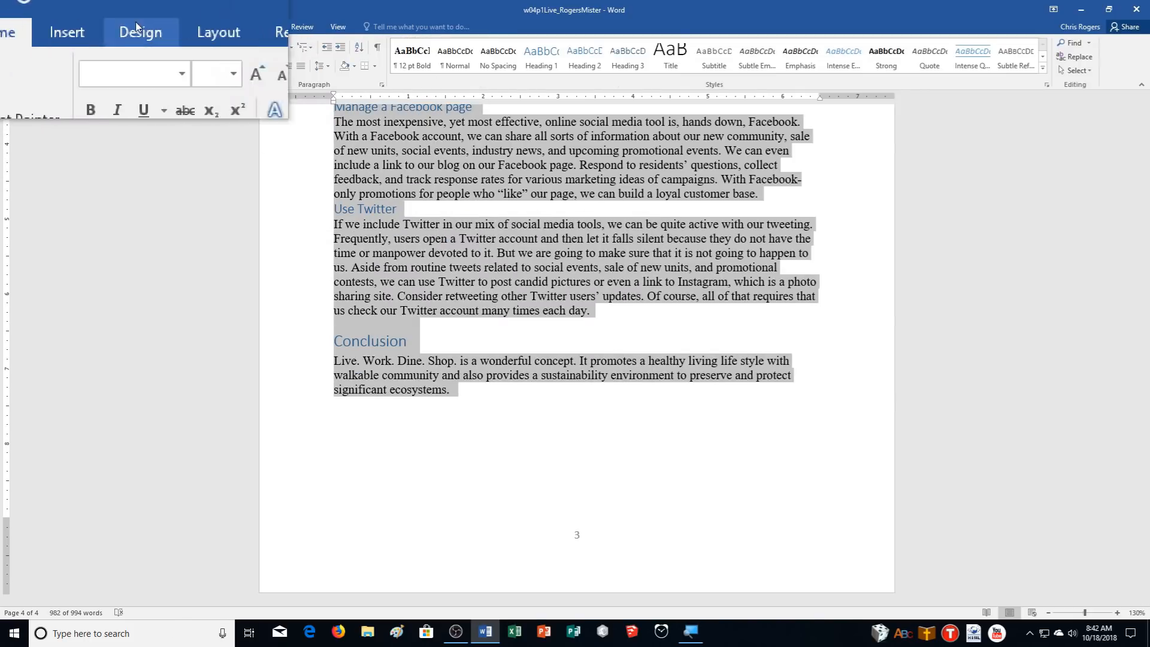
pyautogui.click(325, 67)
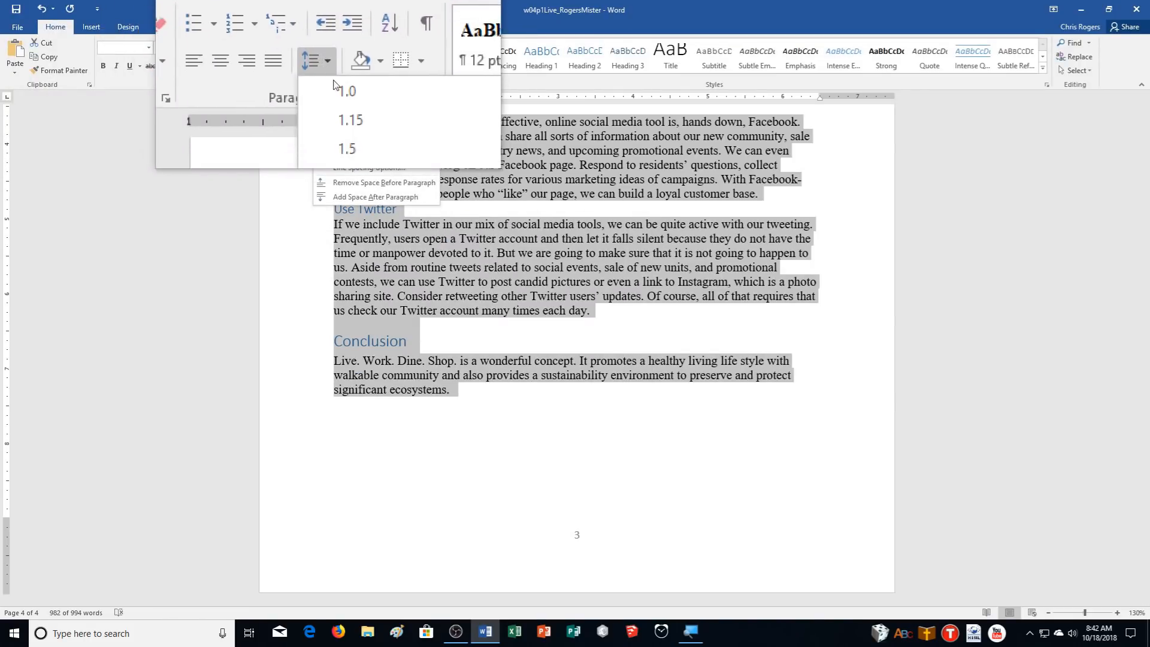
pyautogui.click(345, 121)
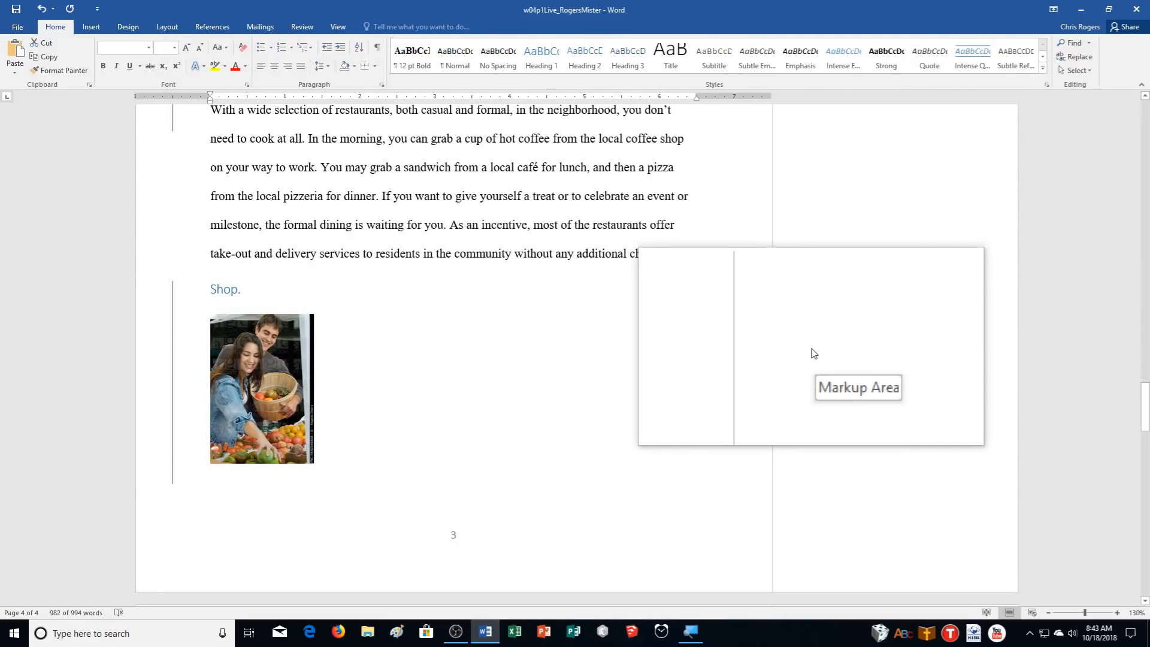
# Set paragraph Spacing Before and Spacing After to 0 pt for the body
pyautogui.click(169, 24)
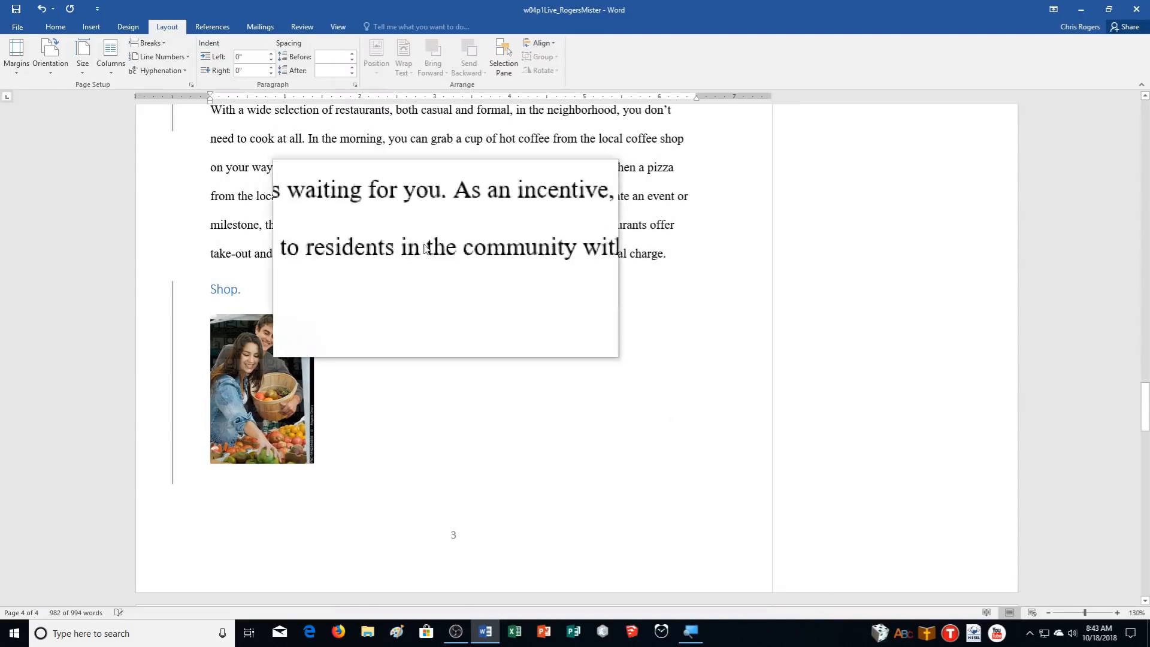
pyautogui.click(350, 61)
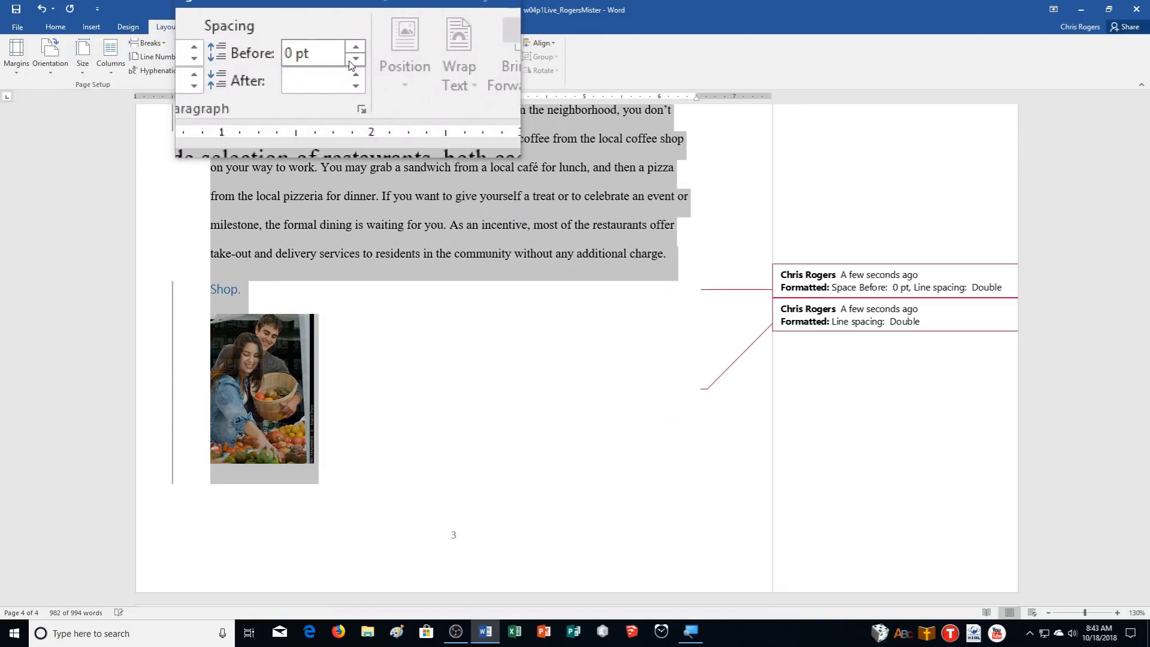
pyautogui.click(352, 74)
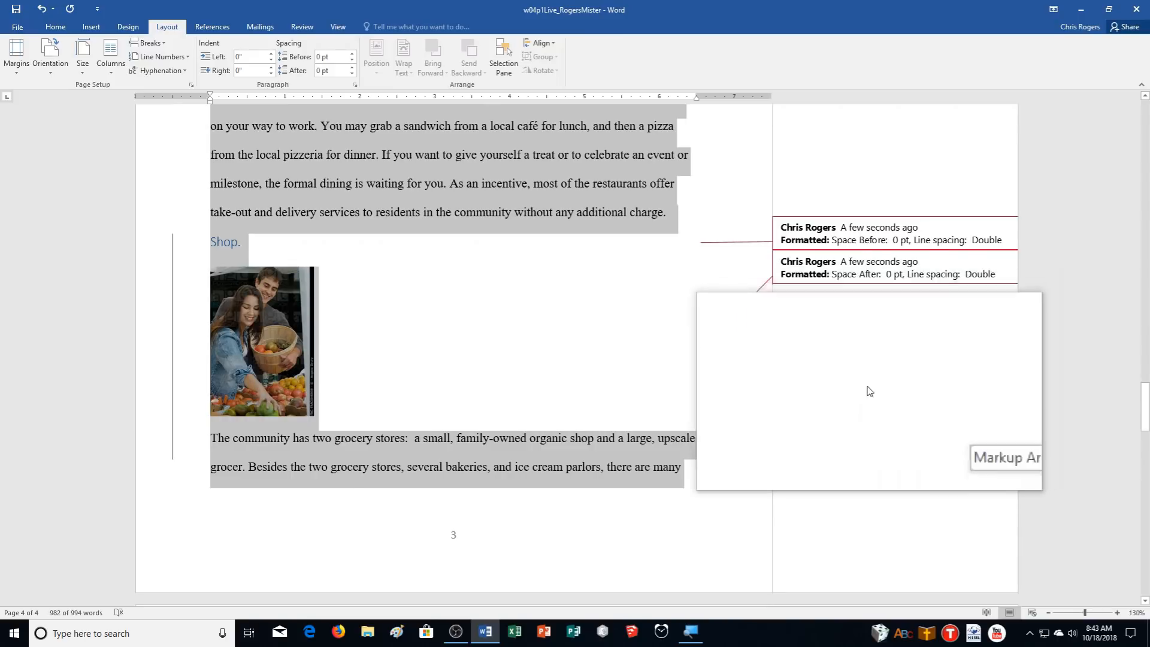
pyautogui.scroll(-10, 868, 389)
pyautogui.scroll(2, 871, 388)
pyautogui.scroll(-5, 872, 388)
pyautogui.scroll(-8, 872, 383)
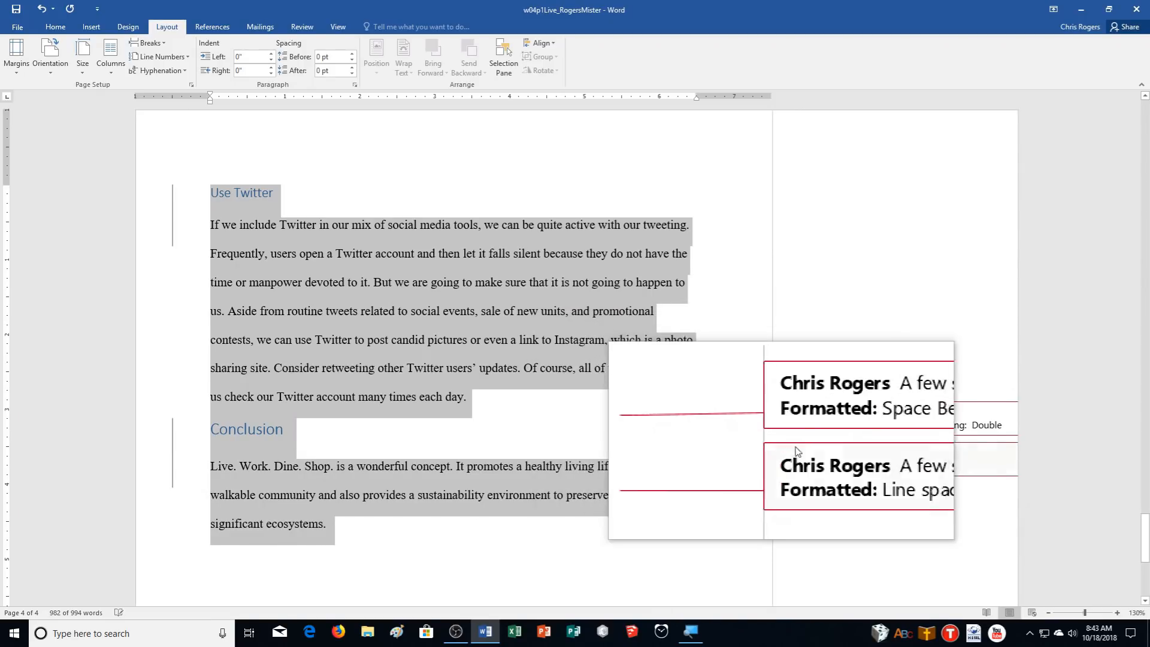
pyautogui.scroll(-6, 832, 458)
pyautogui.scroll(6, 833, 456)
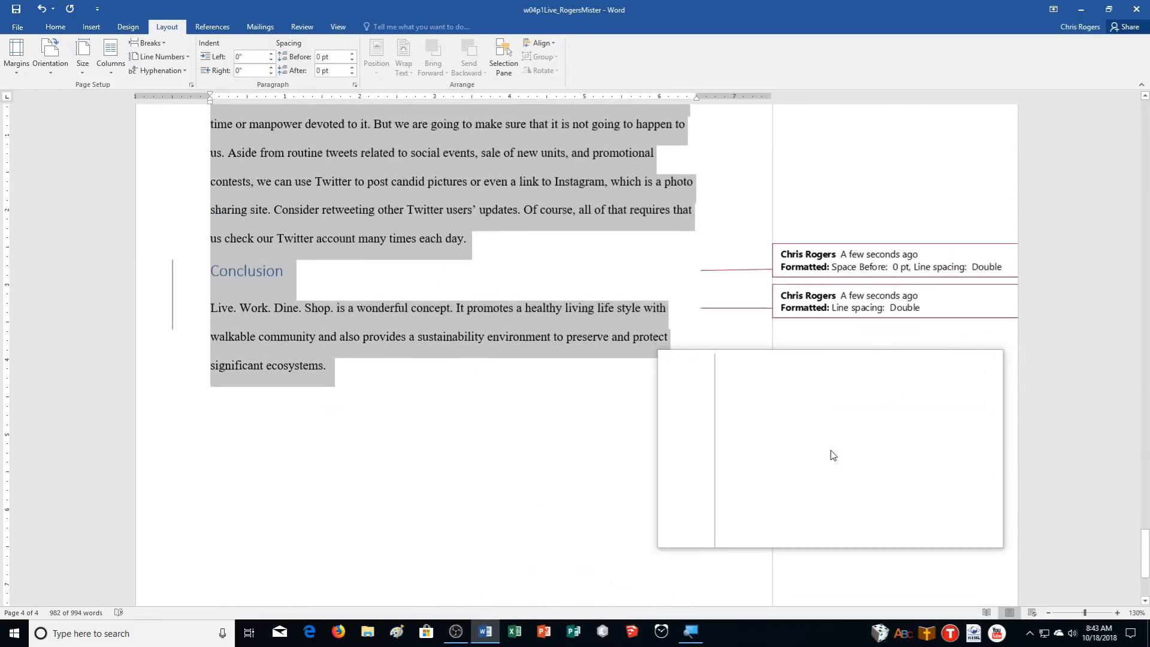
pyautogui.scroll(5, 833, 455)
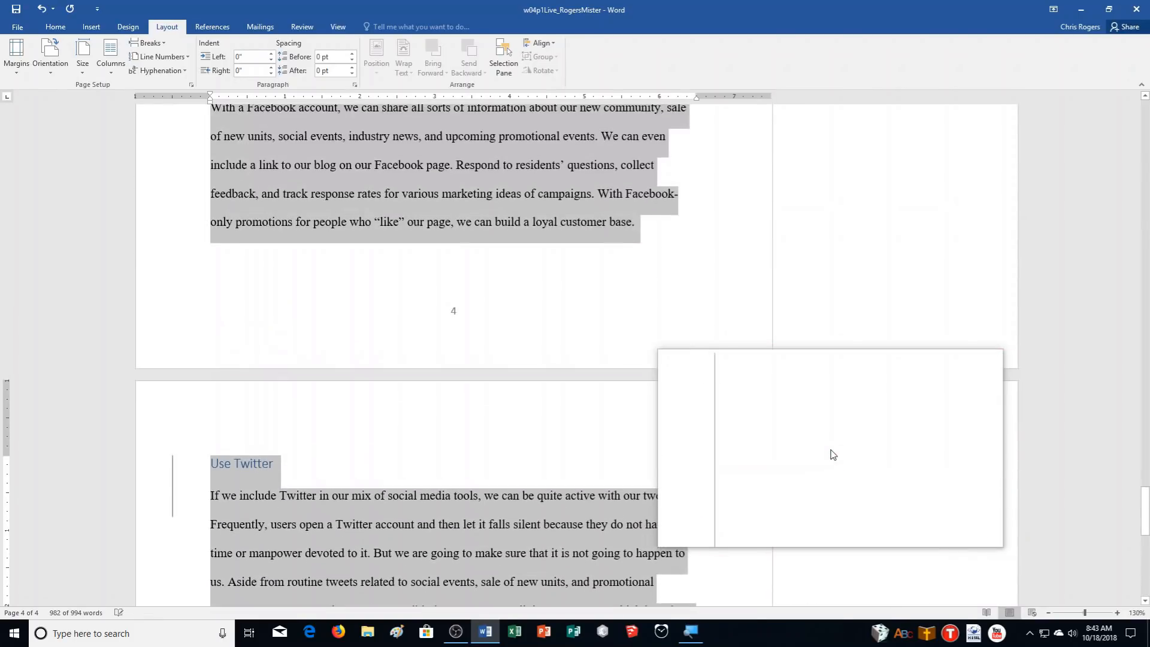
pyautogui.scroll(3, 833, 458)
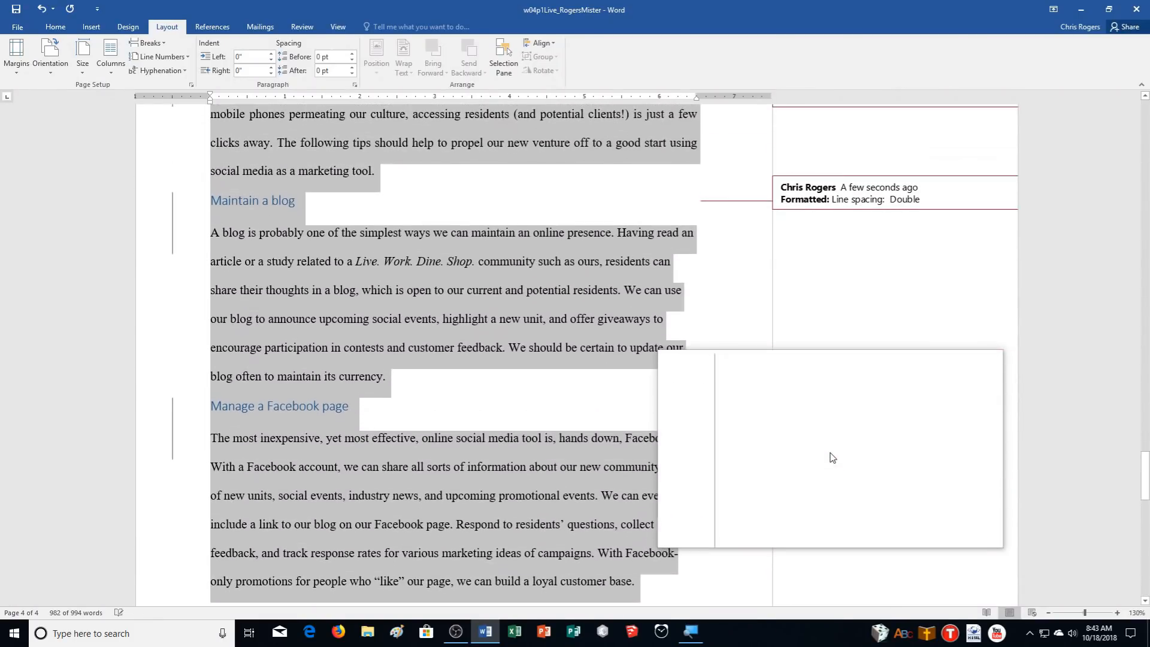
pyautogui.click(648, 360)
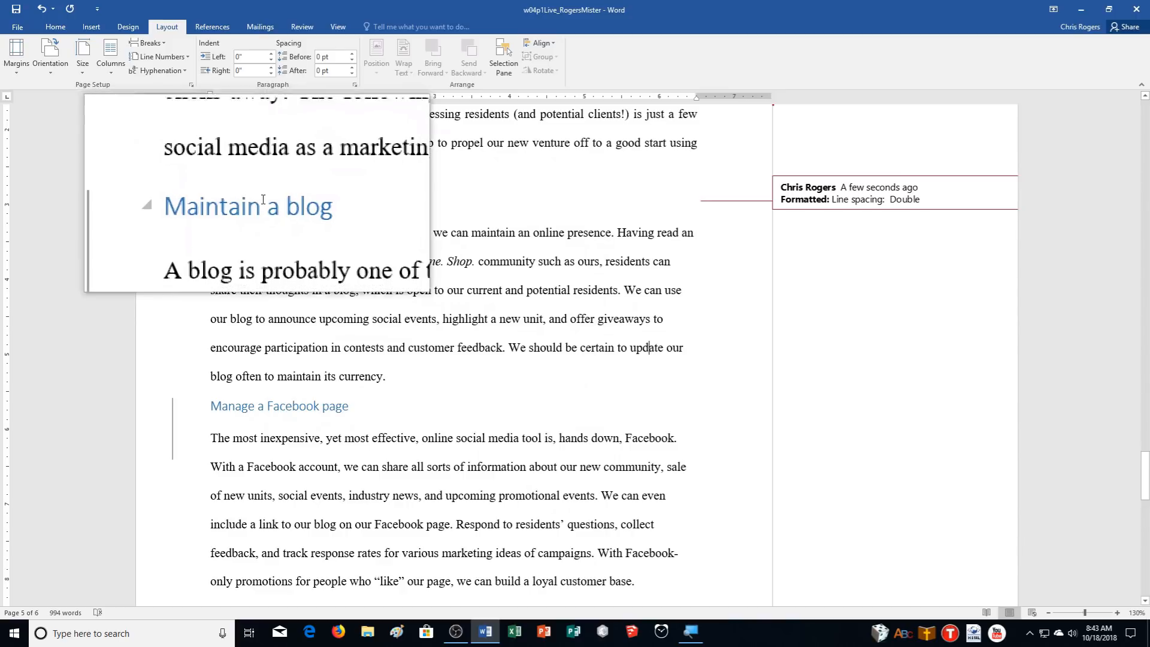
# Comment on the Maintain a blog heading asking a colleague's opinion, then return to the cover page
pyautogui.tripleClick(222, 204)
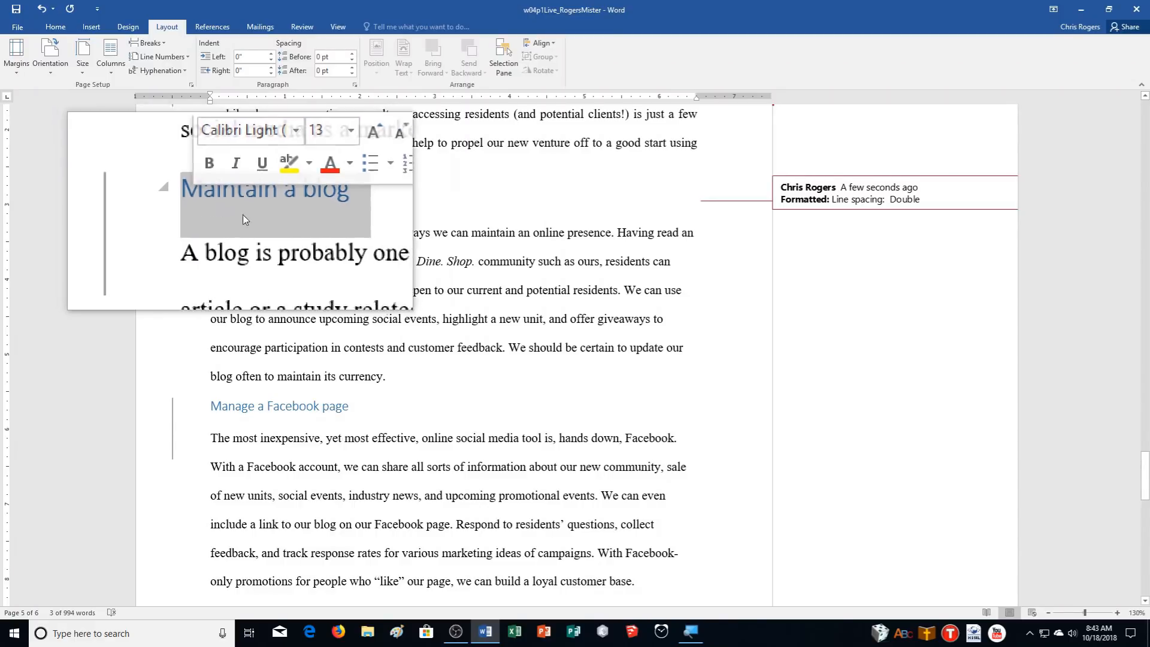
pyautogui.click(298, 30)
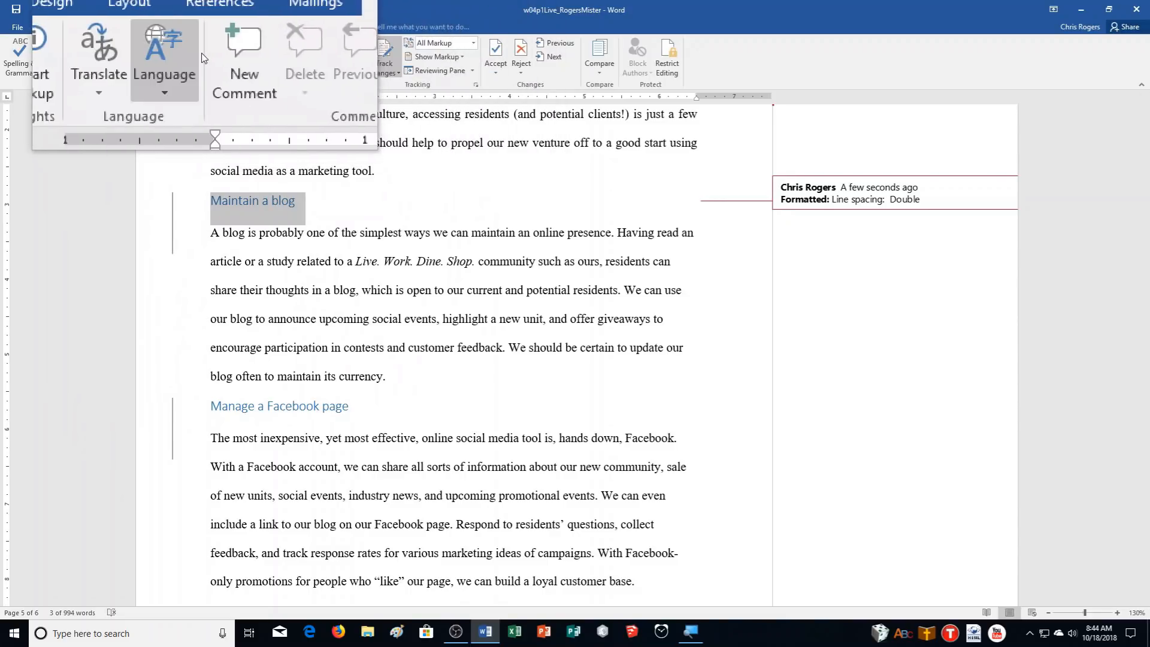
pyautogui.click(230, 54)
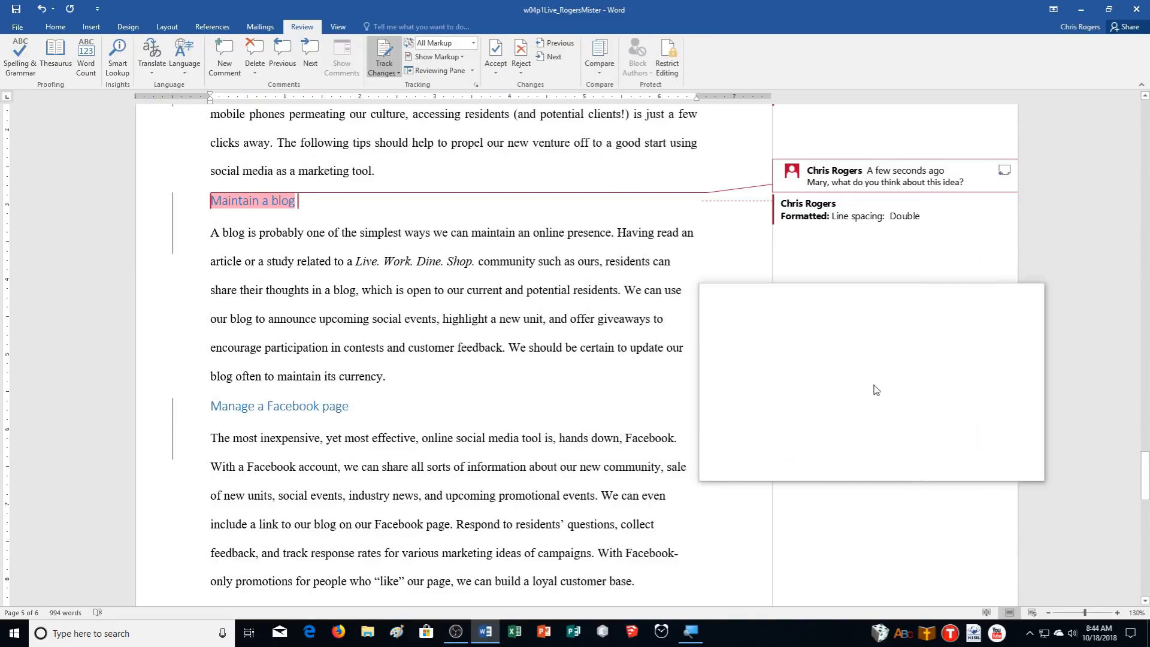
pyautogui.moveTo(1145, 473); pyautogui.dragTo(1090, 126)
pyautogui.click(178, 173)
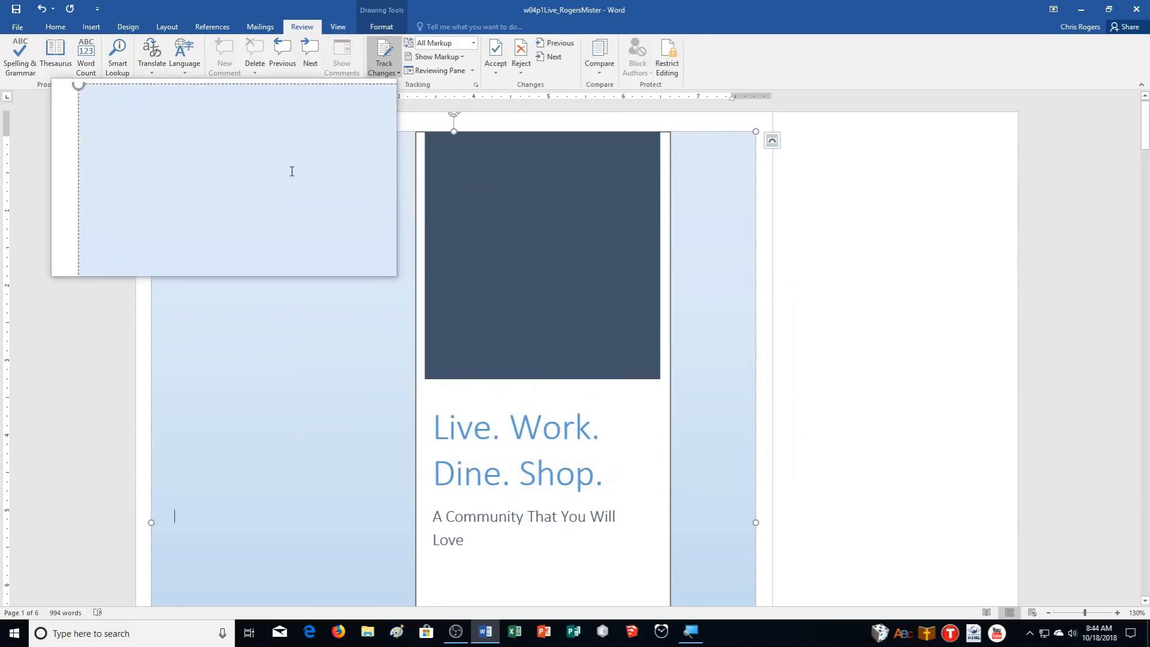
# Insert a blank page at the very start of the document, ahead of the cover page
pyautogui.click(438, 123)
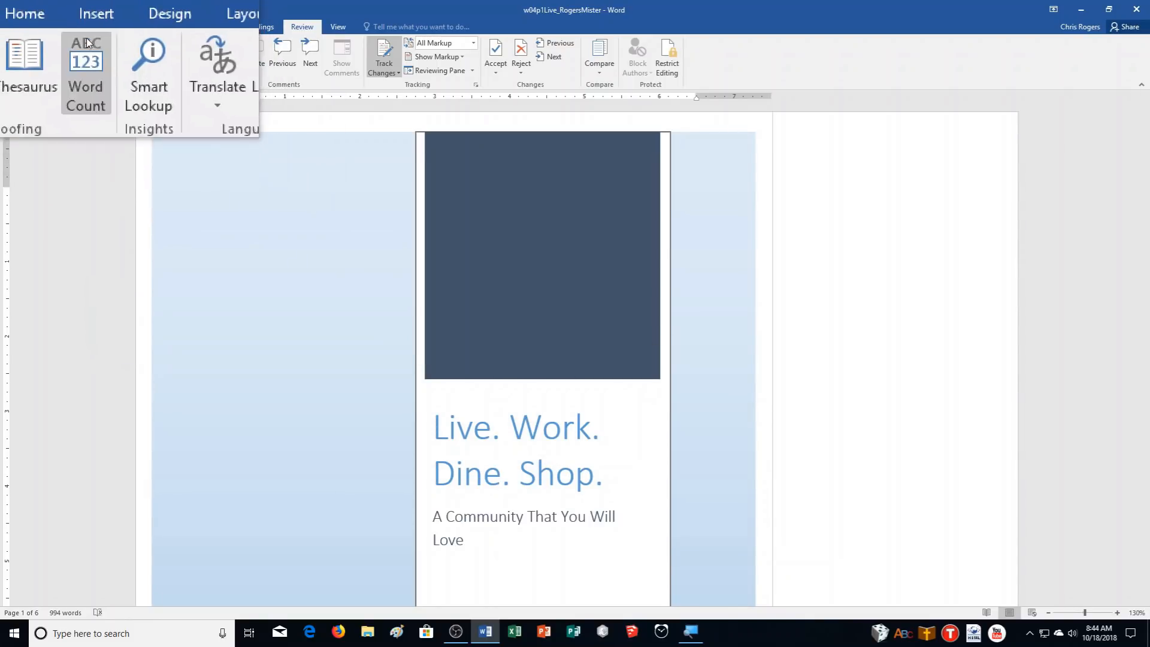
pyautogui.click(90, 27)
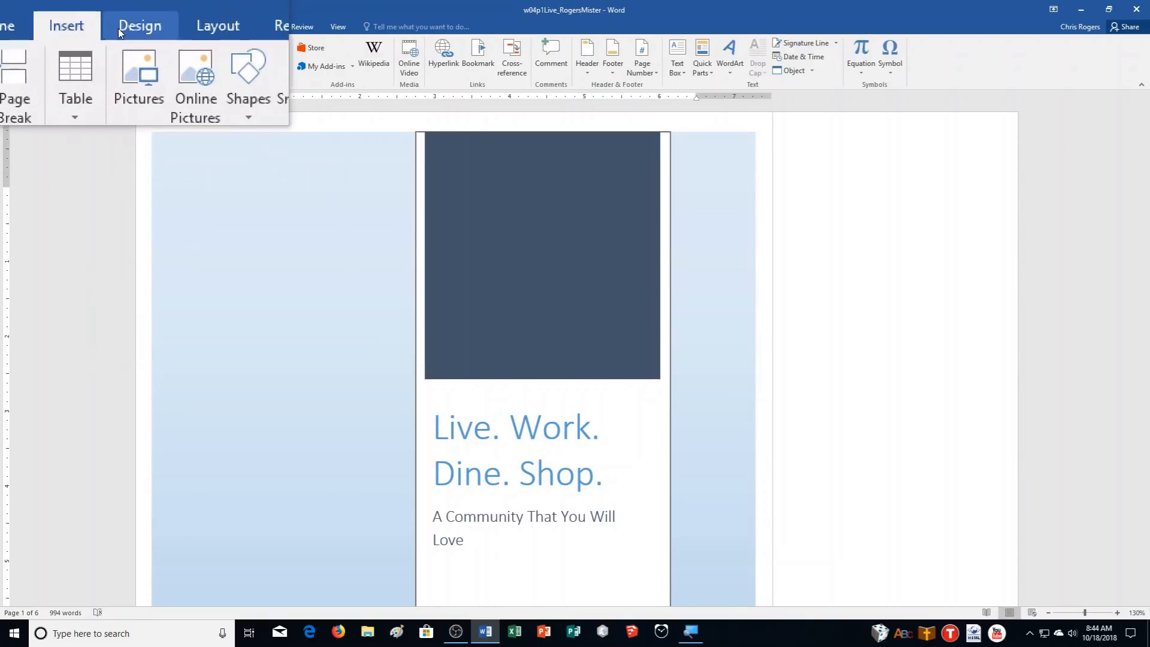
pyautogui.click(74, 54)
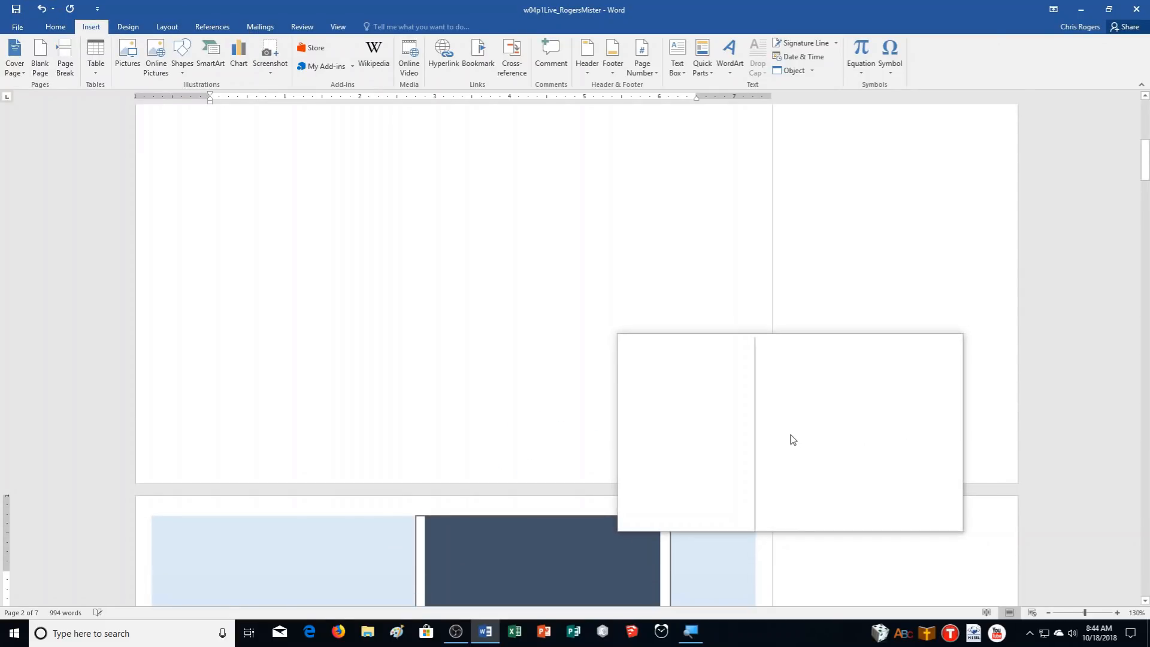
pyautogui.scroll(3, 792, 440)
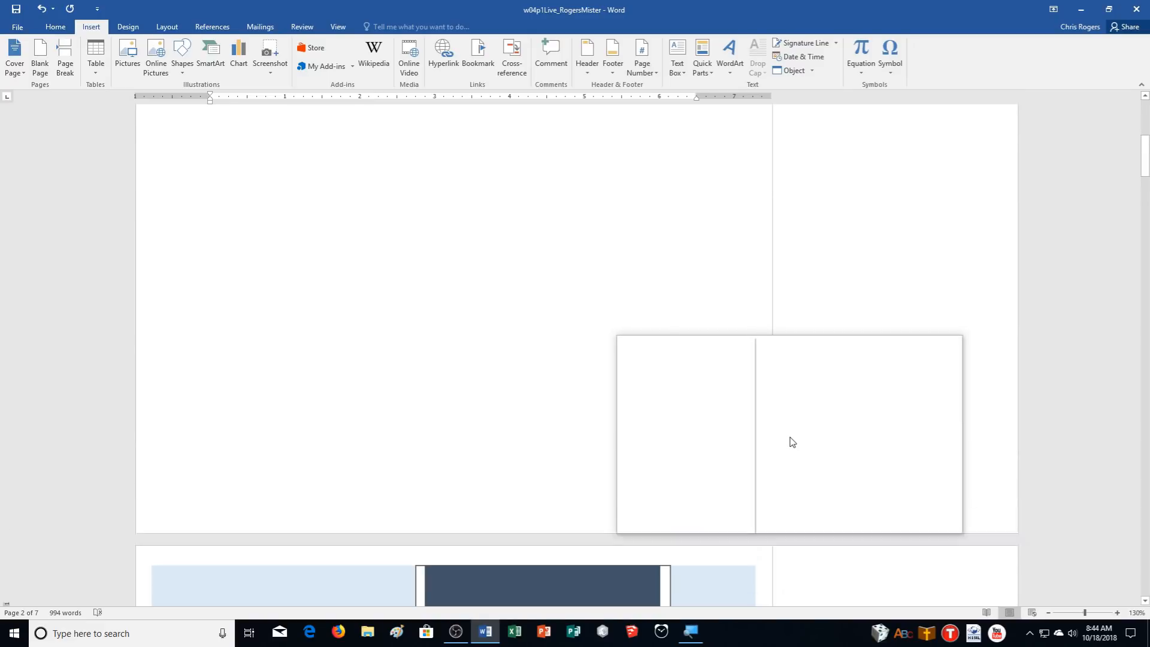
pyautogui.scroll(1, 792, 447)
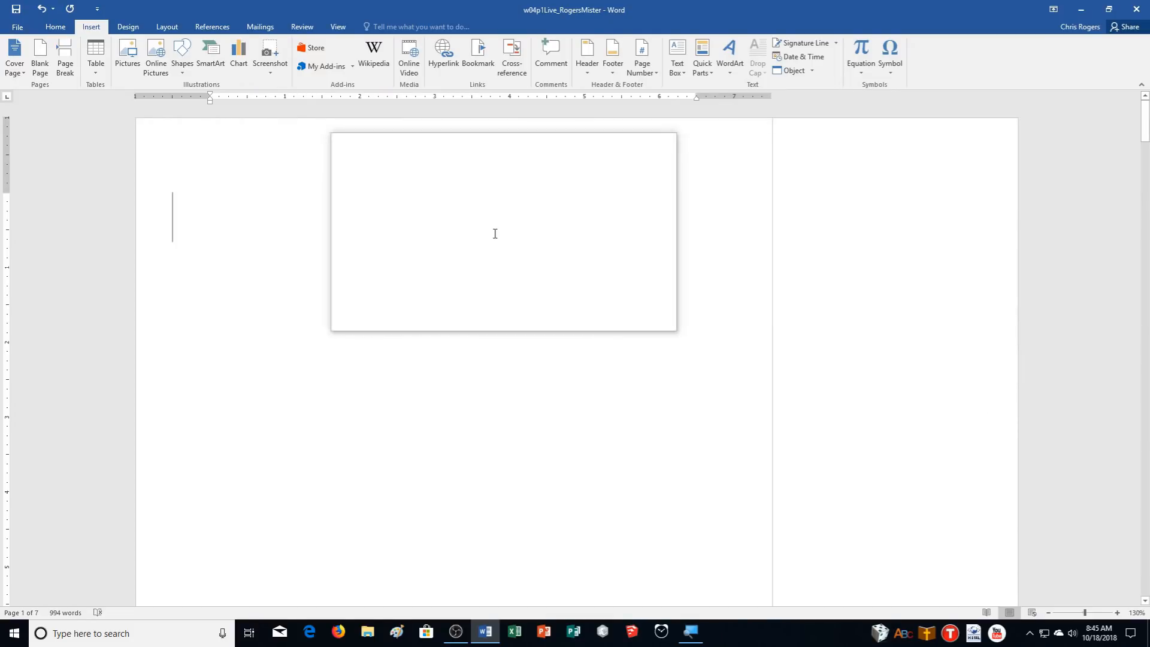
# Insert the w04p1Invite PDF from Downloads as text from file, accepting its conversion to editable text
pyautogui.click(11, 32)
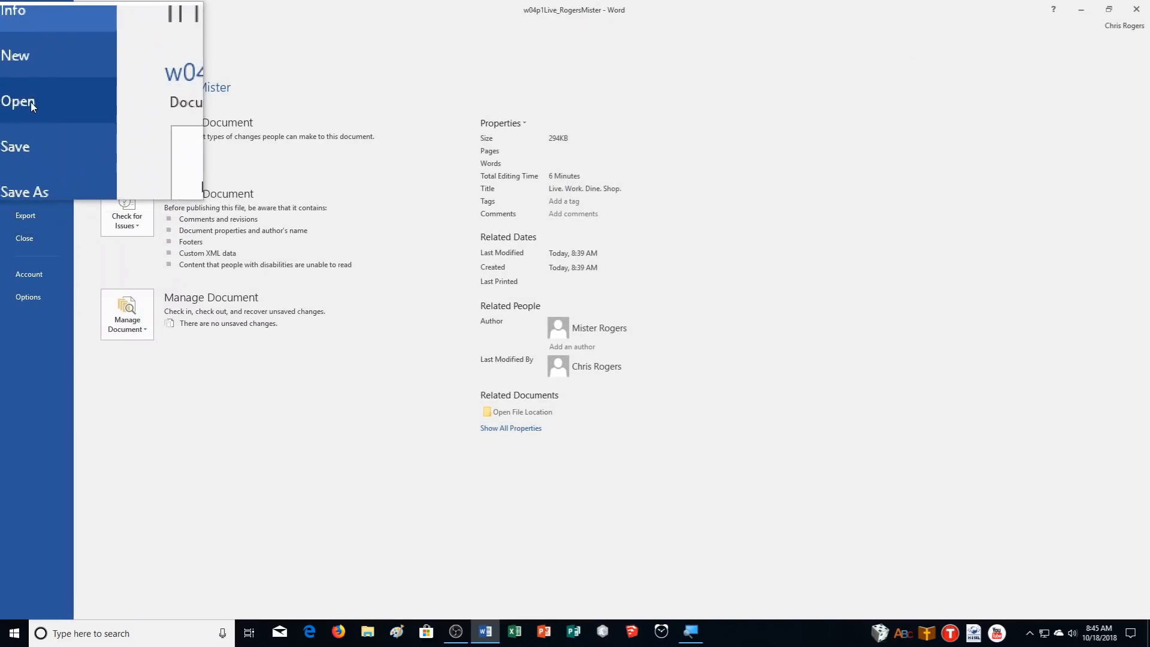
pyautogui.click(30, 102)
pyautogui.click(21, 37)
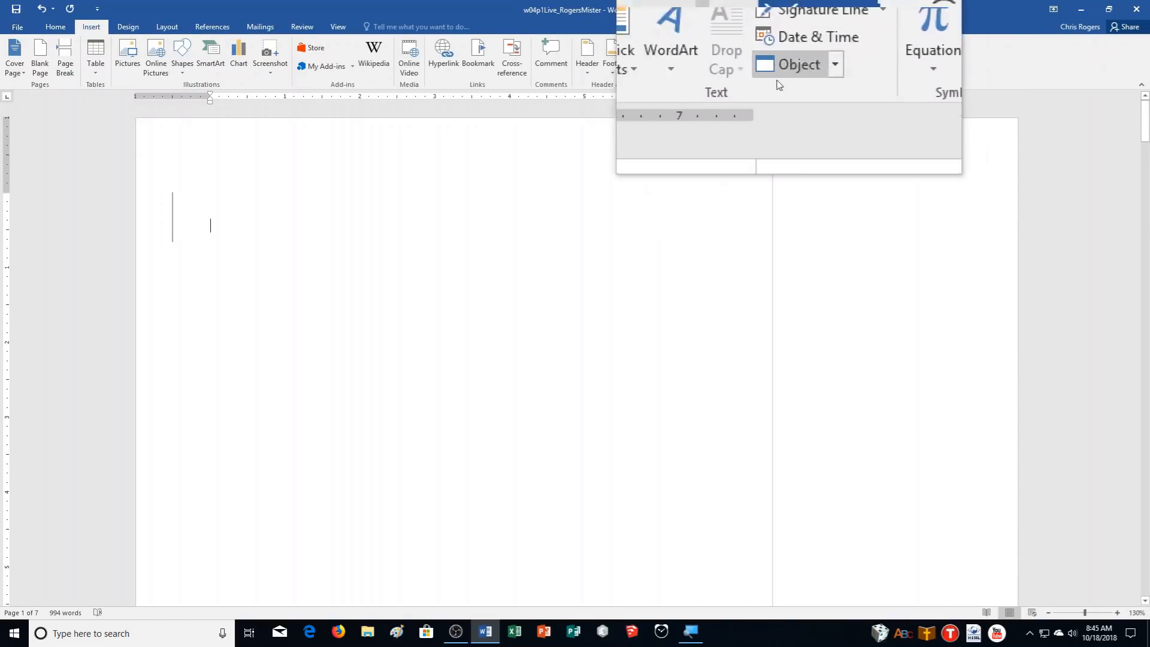
pyautogui.click(814, 72)
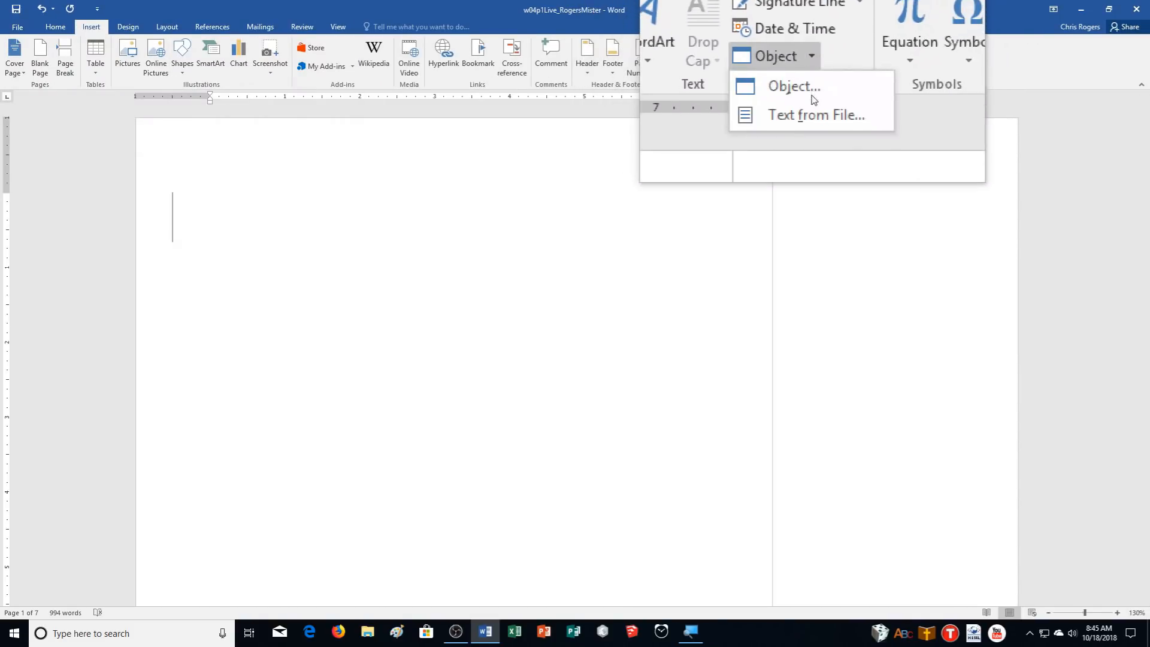
pyautogui.click(812, 102)
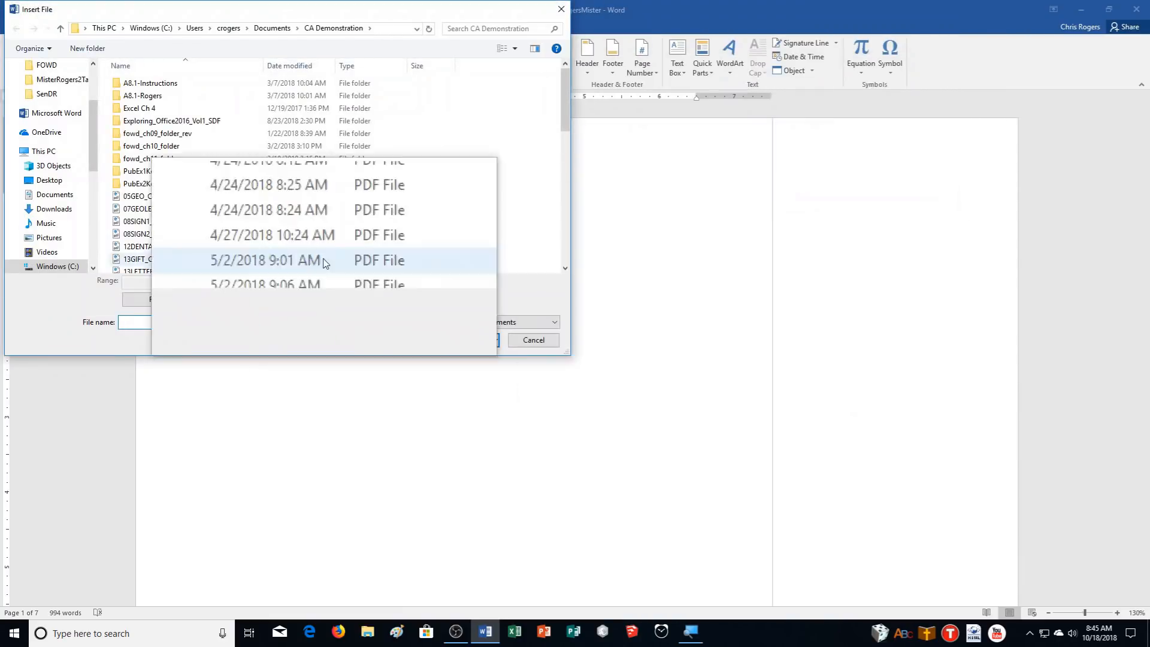
pyautogui.click(51, 210)
pyautogui.scroll(-10, 448, 180)
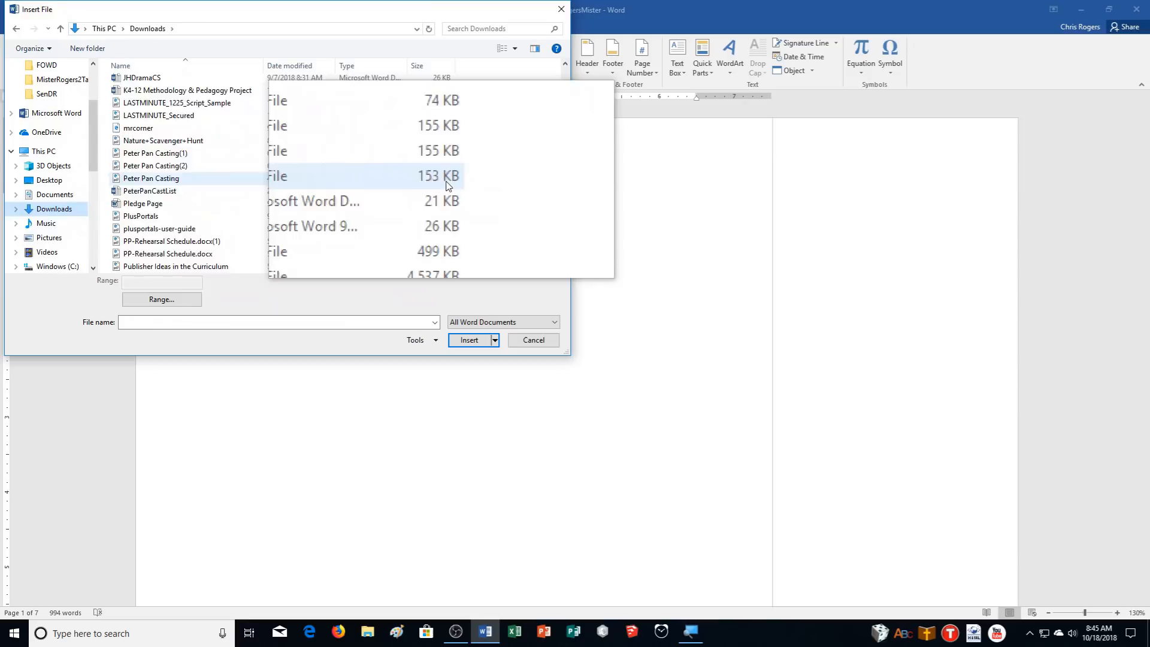
pyautogui.scroll(-15, 446, 184)
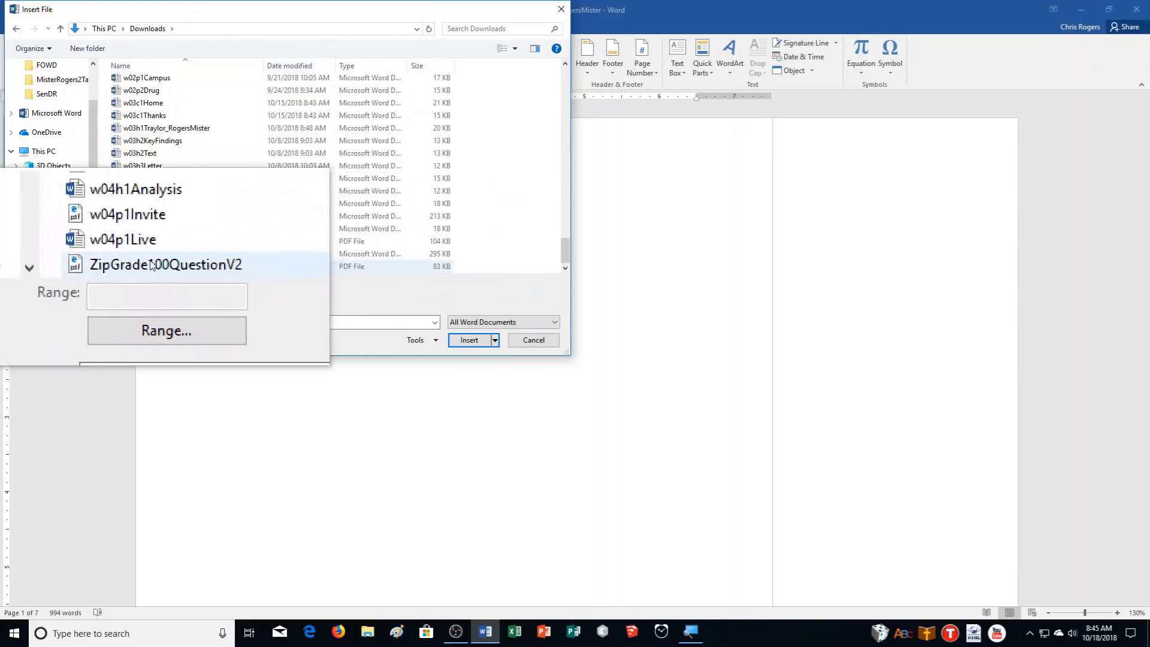
pyautogui.click(151, 242)
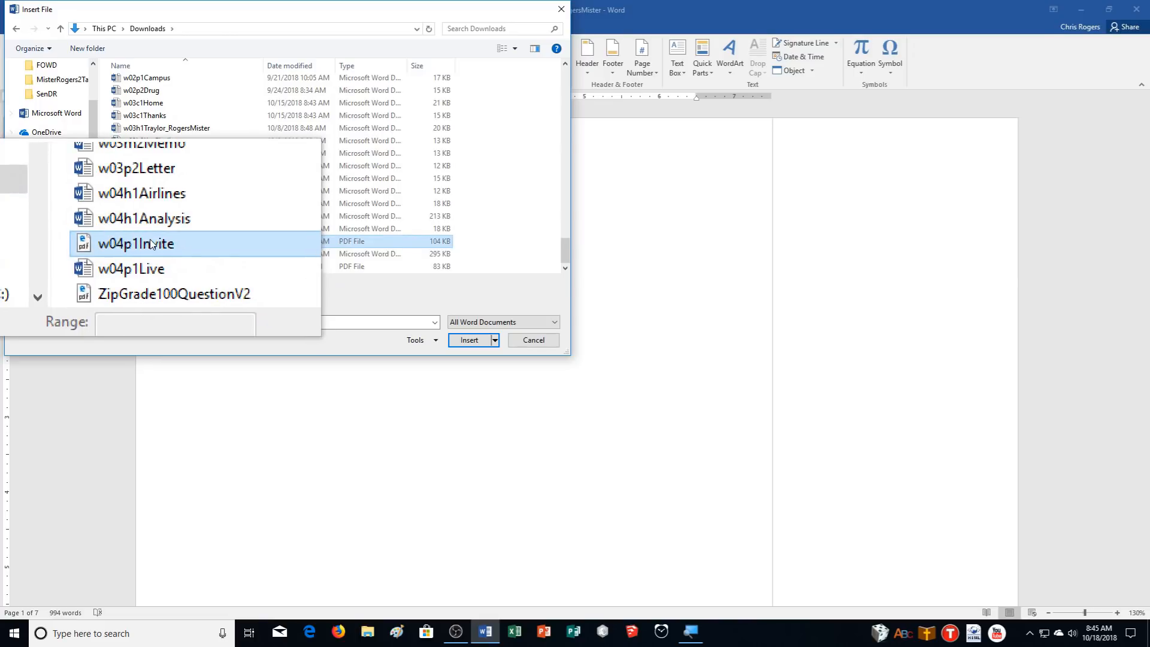
pyautogui.click(469, 339)
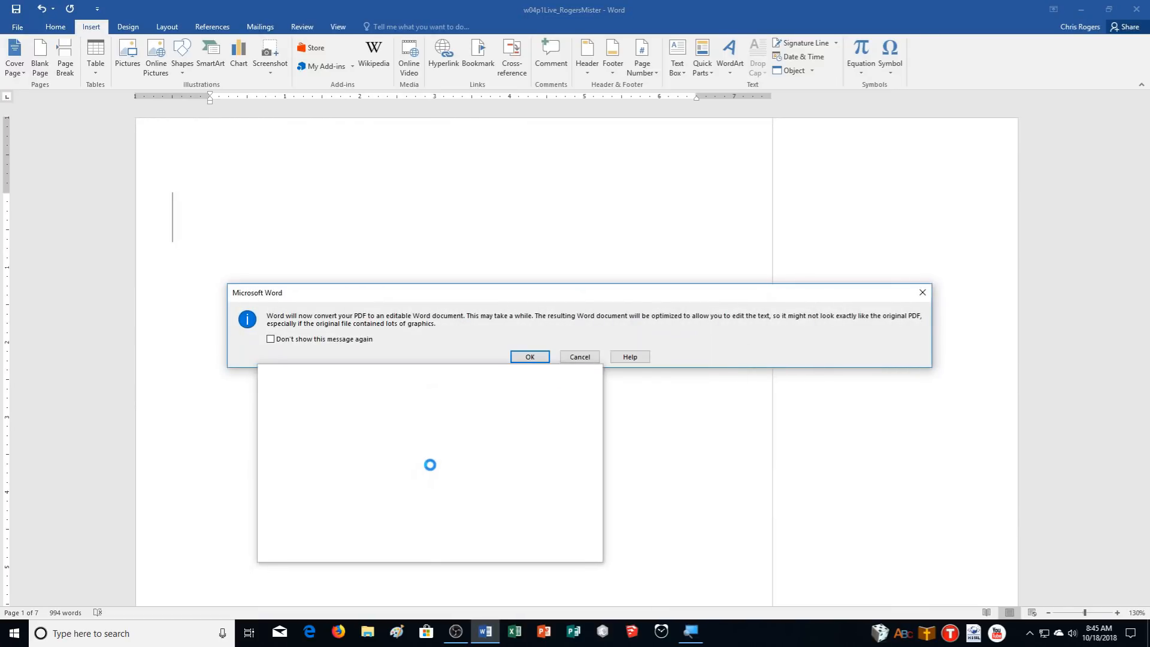
pyautogui.click(530, 354)
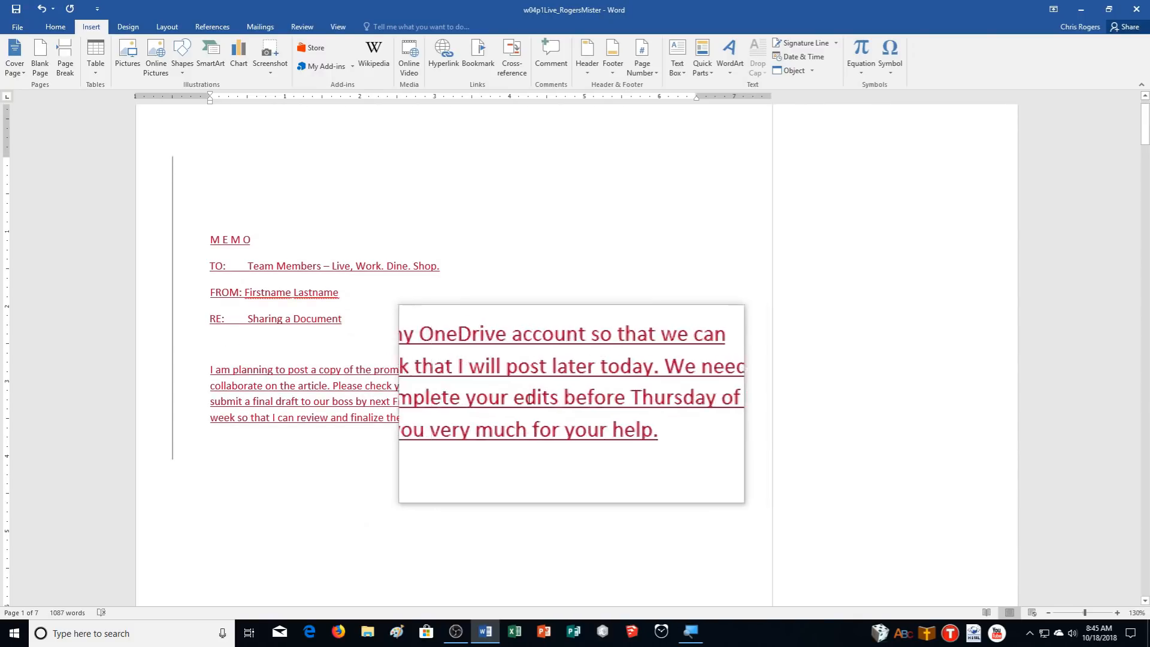
# Select the placeholder 'Firstname Lastname' in the memo's FROM line
pyautogui.moveTo(315, 294); pyautogui.dragTo(262, 297)
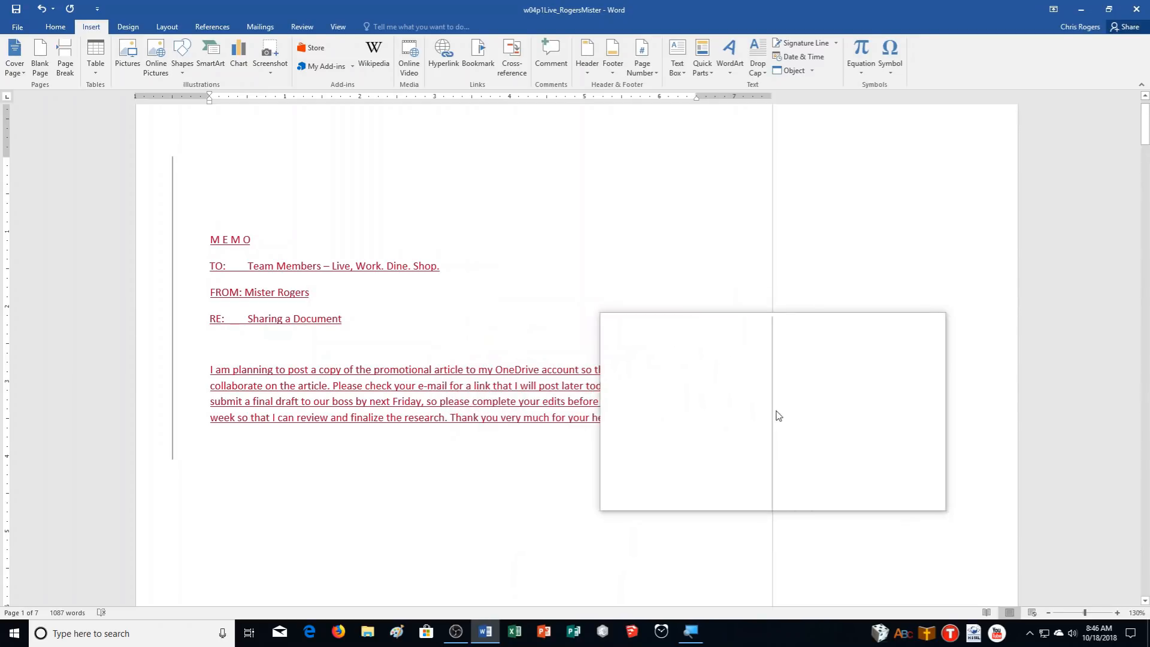
# Scroll through every page of the report, then return to the top with the Review tab showing
pyautogui.scroll(-8, 831, 416)
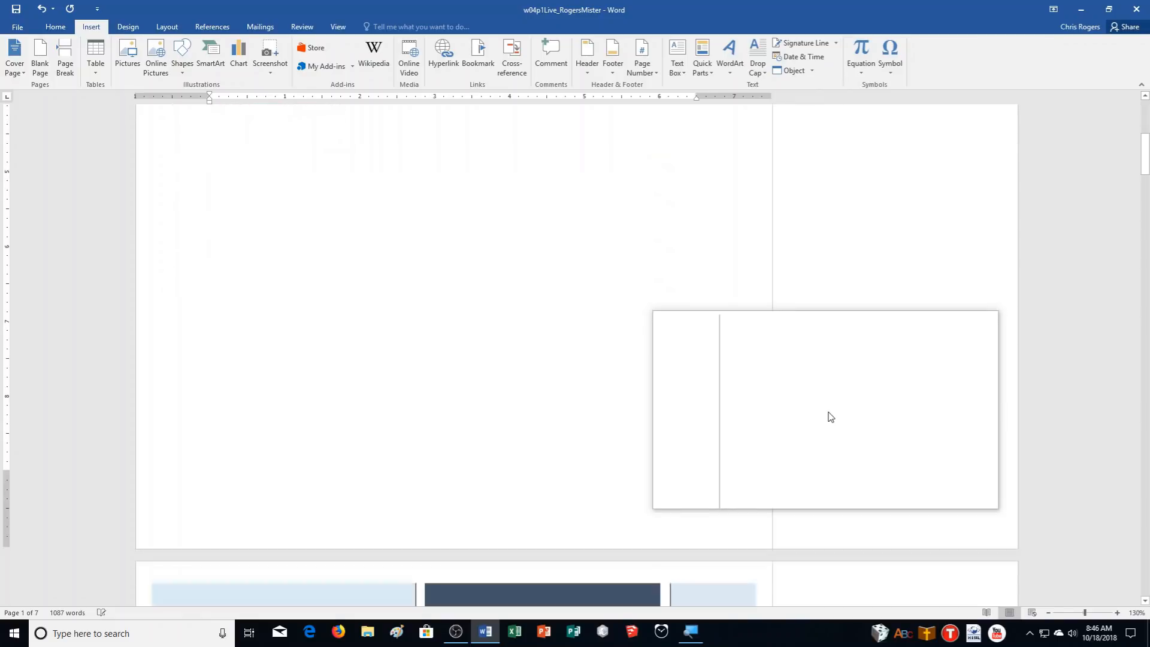
pyautogui.scroll(-6, 831, 417)
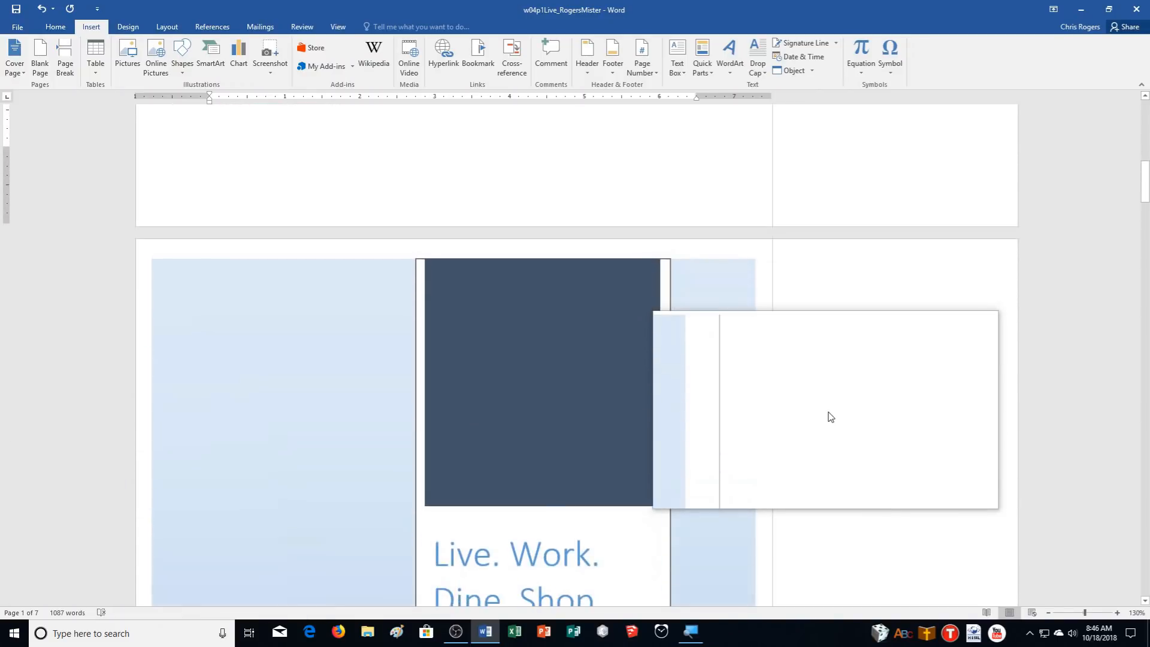
pyautogui.scroll(-10, 831, 417)
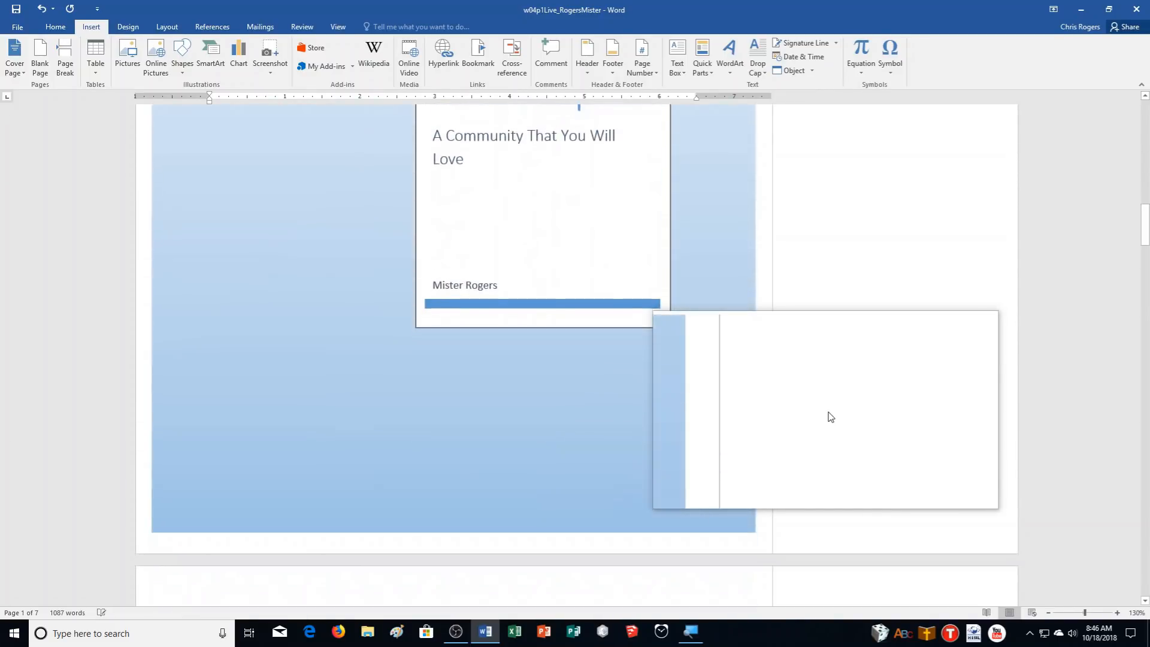
pyautogui.scroll(-8, 828, 411)
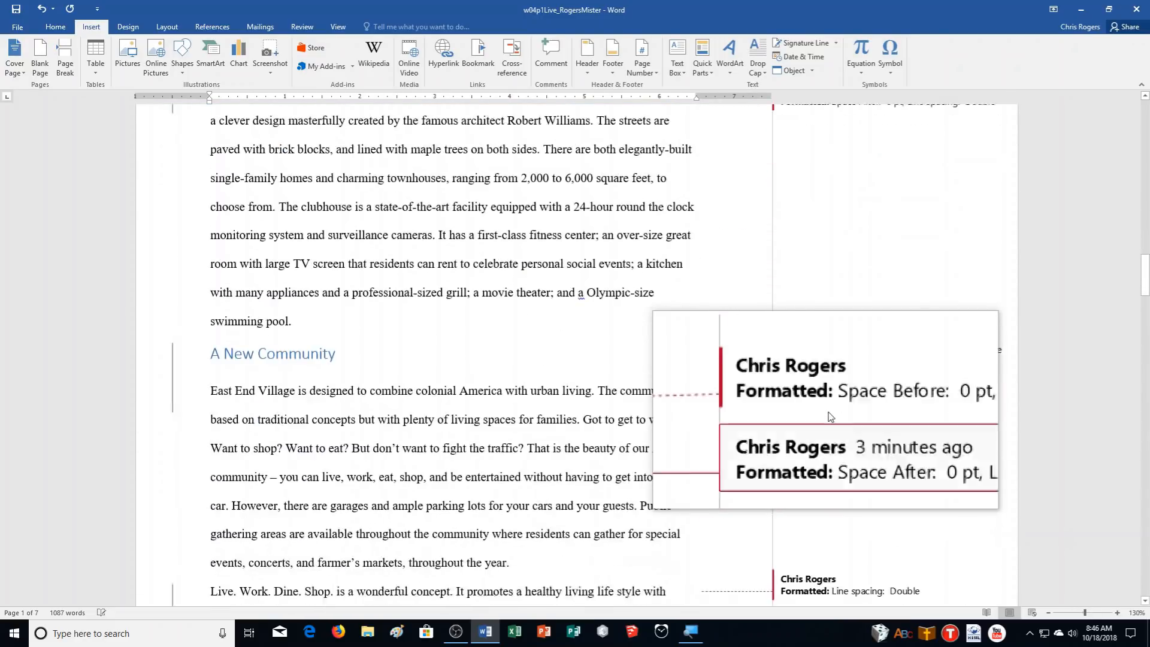
pyautogui.scroll(-6, 831, 417)
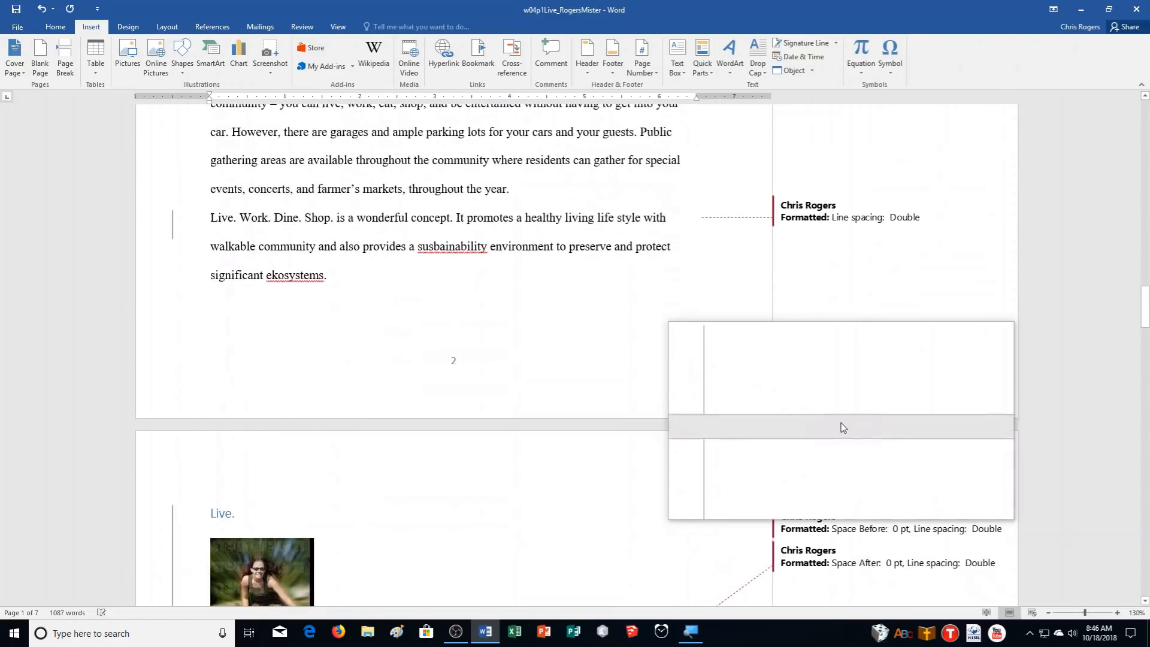
pyautogui.scroll(-8, 840, 427)
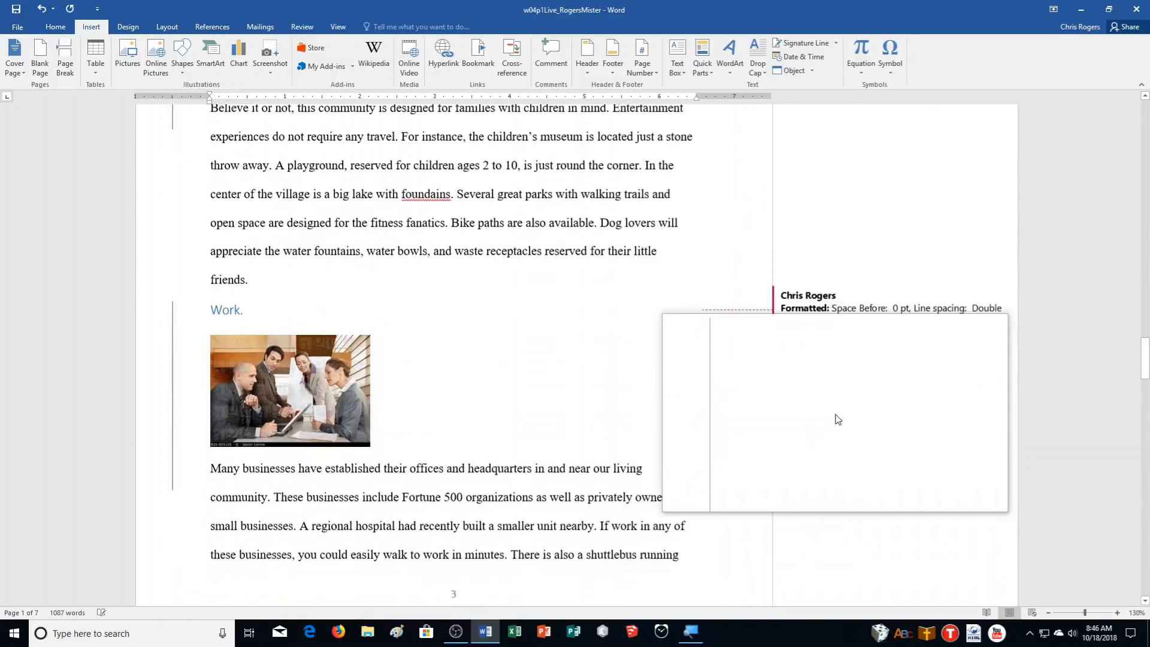
pyautogui.scroll(-10, 837, 420)
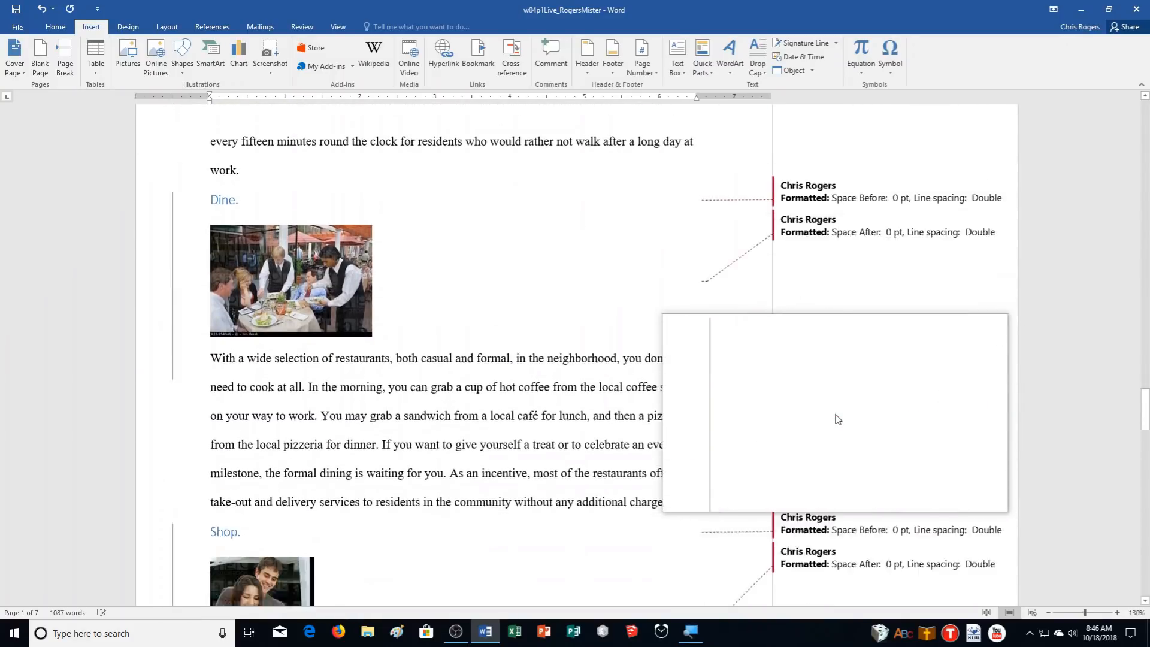
pyautogui.scroll(-10, 837, 420)
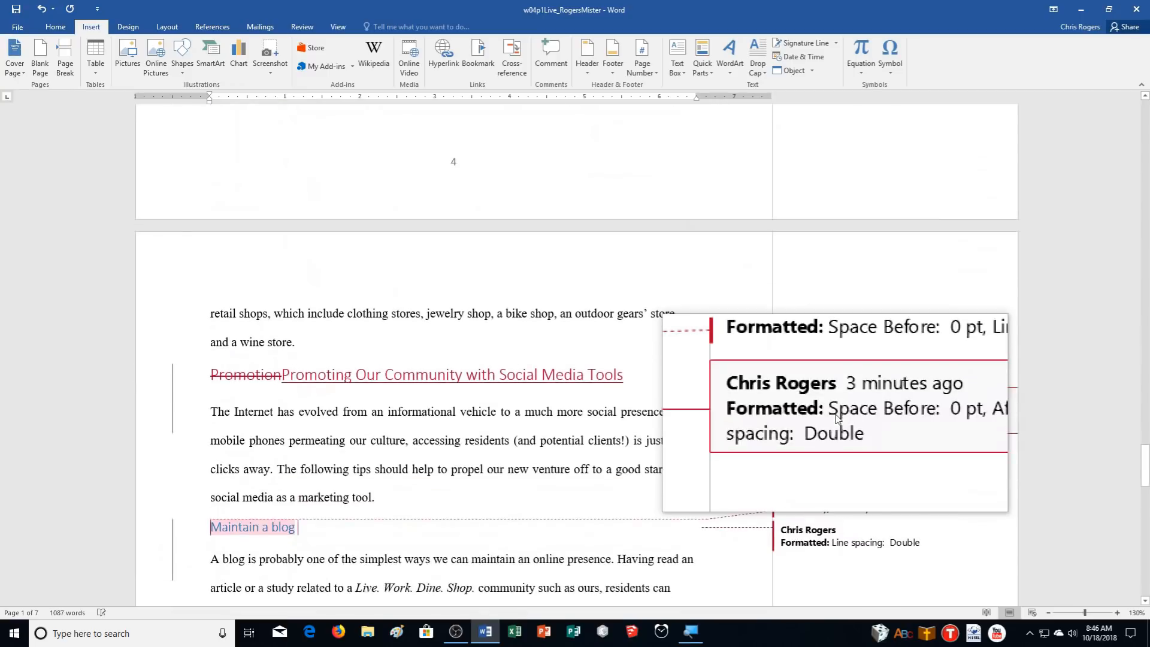
pyautogui.scroll(-10, 837, 419)
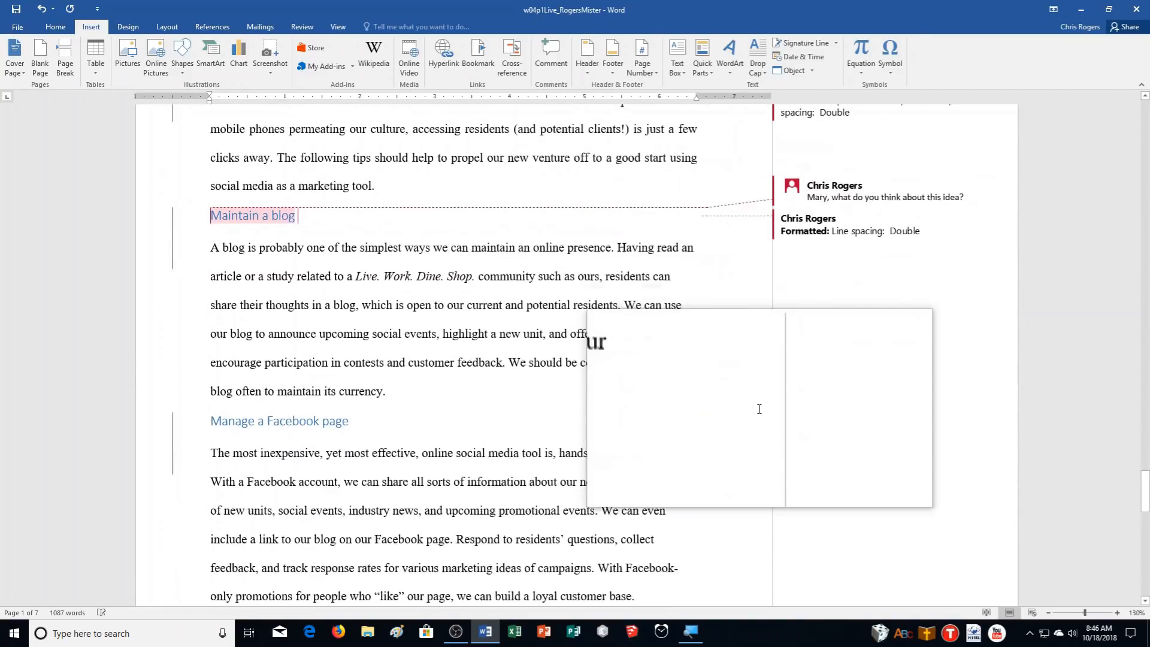
pyautogui.scroll(-10, 759, 408)
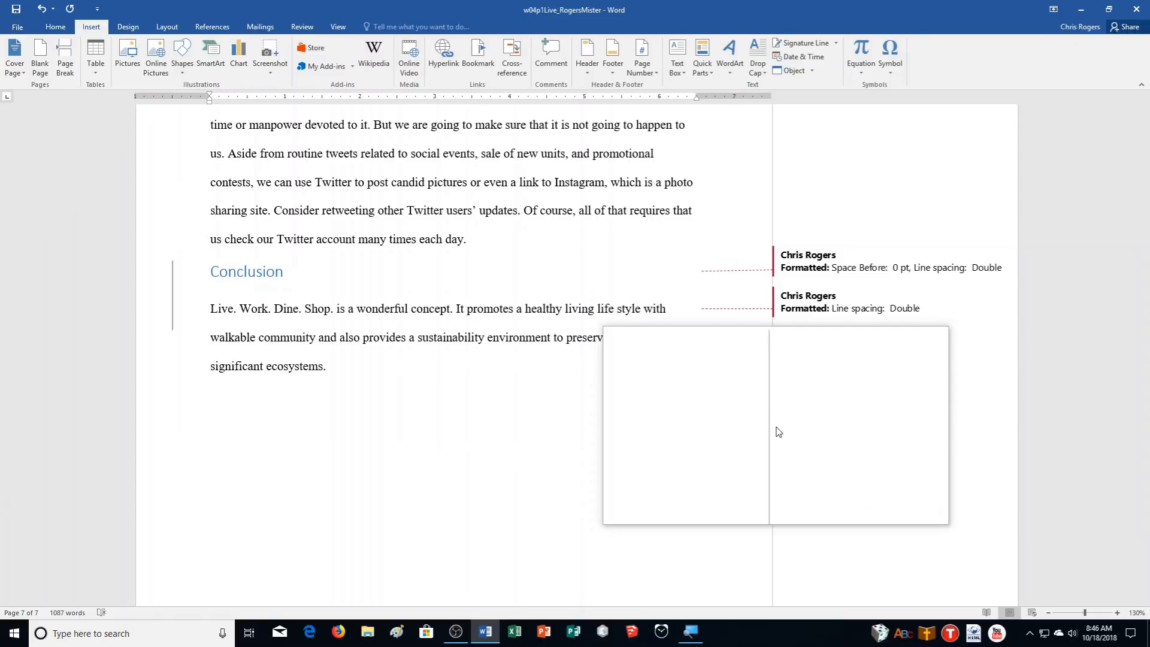
pyautogui.hotkey('ctrl', 'Home')
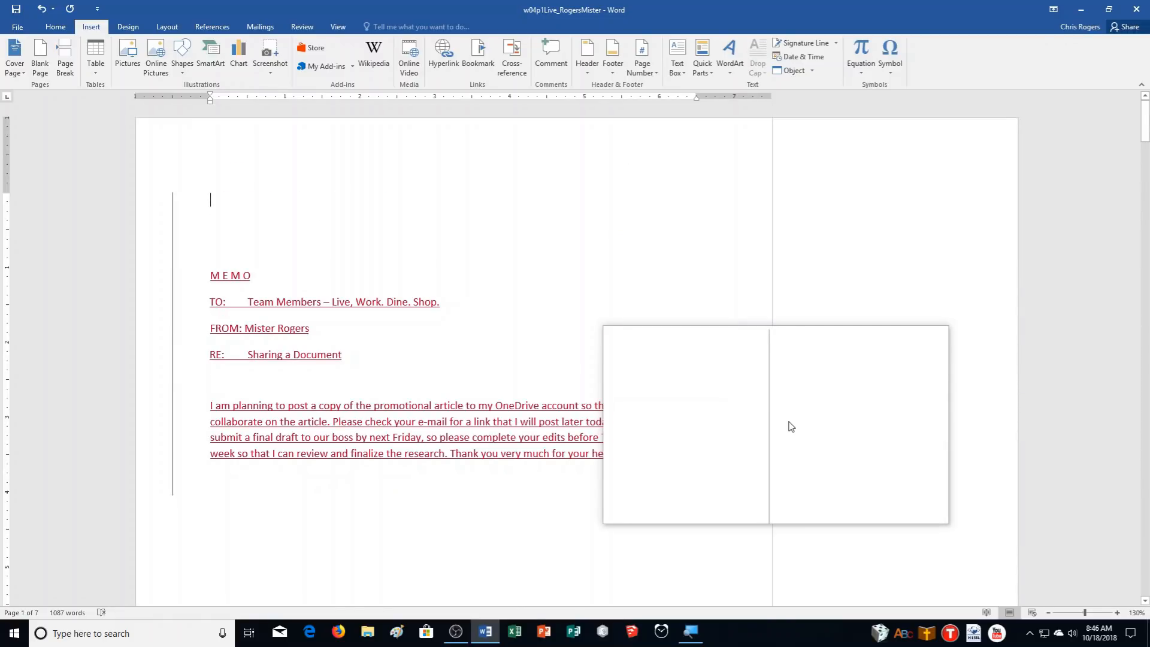
pyautogui.click(302, 27)
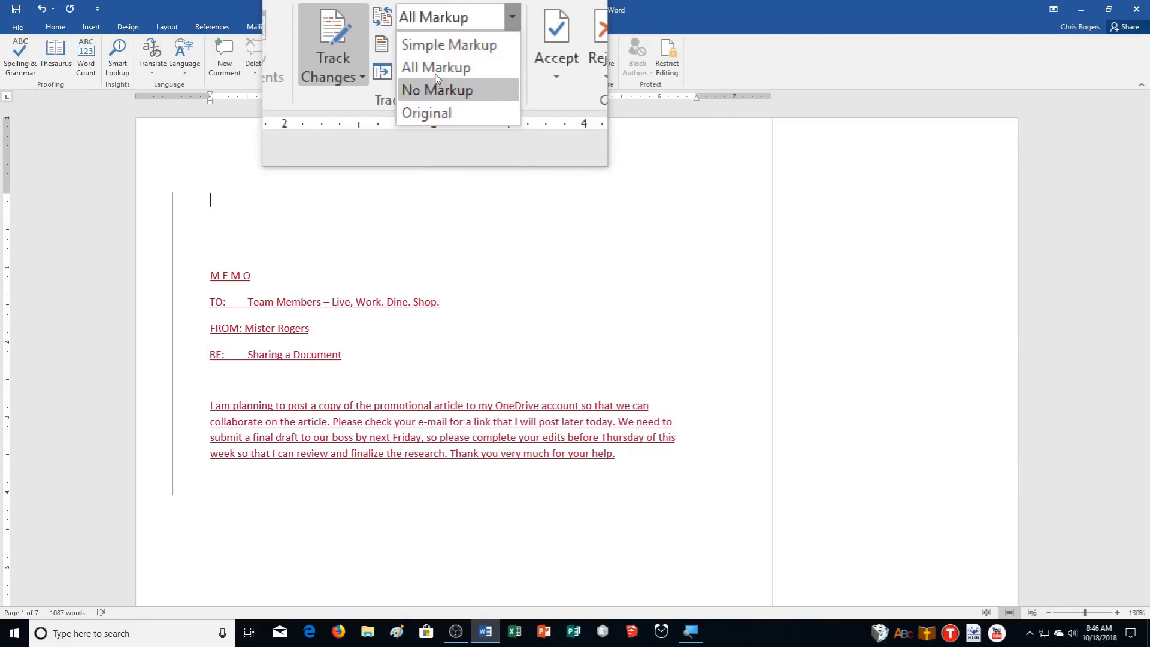
# Switch the tracked-changes display to No Markup and scroll through the document
pyautogui.click(437, 84)
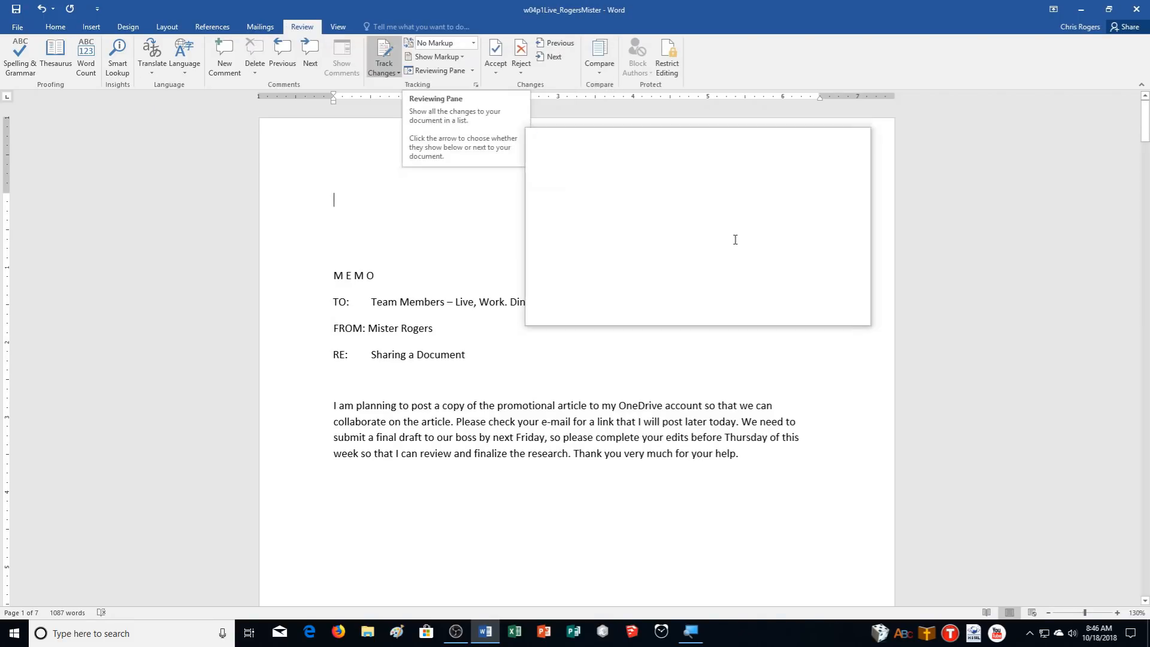
pyautogui.scroll(-6, 776, 269)
pyautogui.scroll(-10, 778, 268)
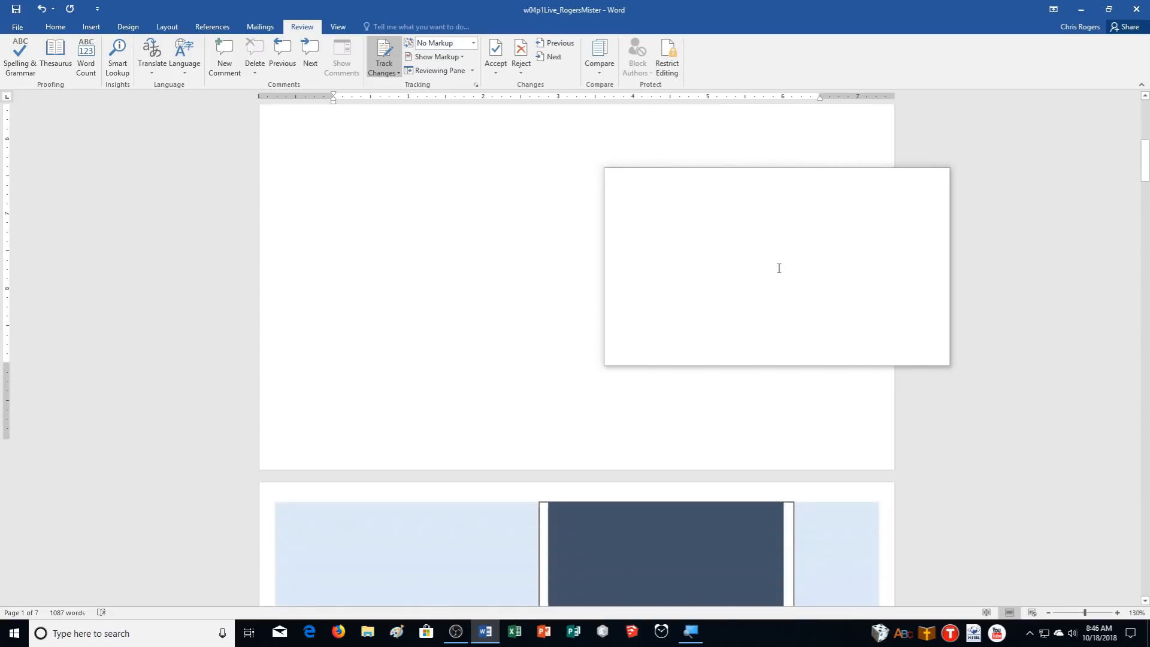
pyautogui.scroll(-10, 778, 269)
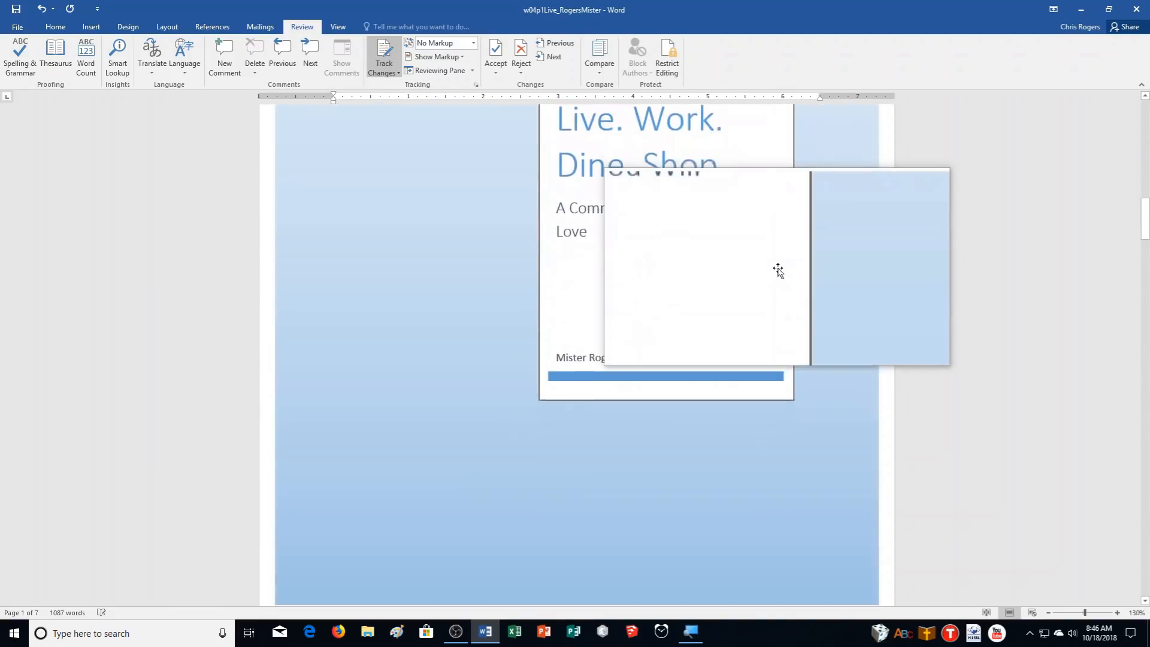
pyautogui.scroll(-10, 777, 263)
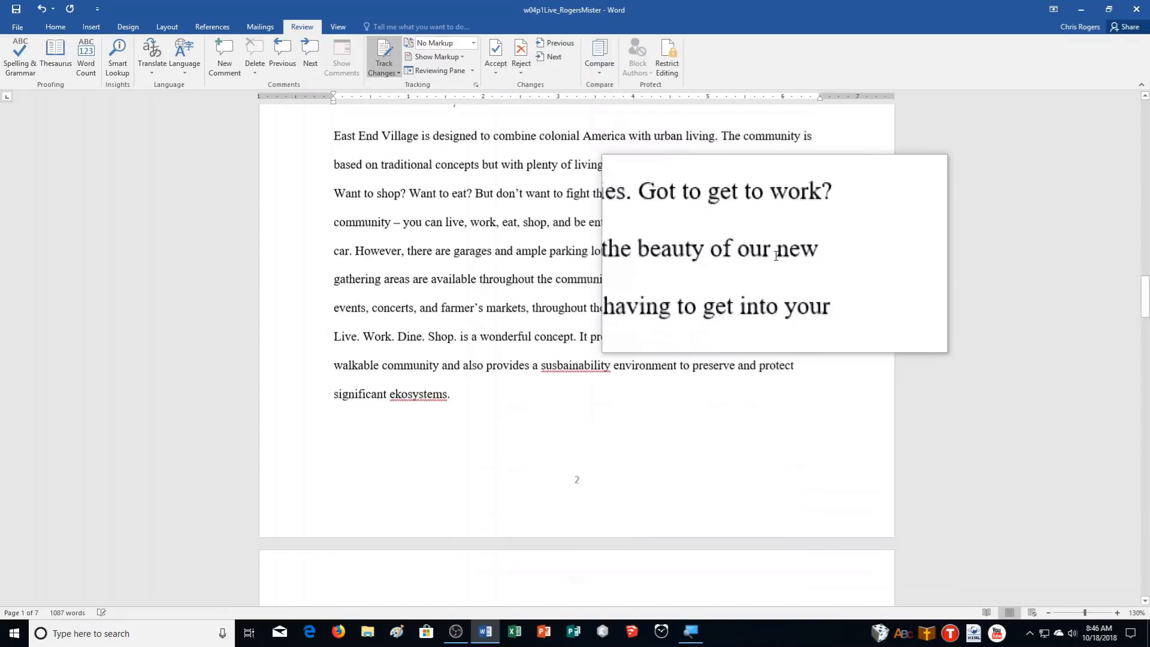
pyautogui.scroll(-10, 774, 266)
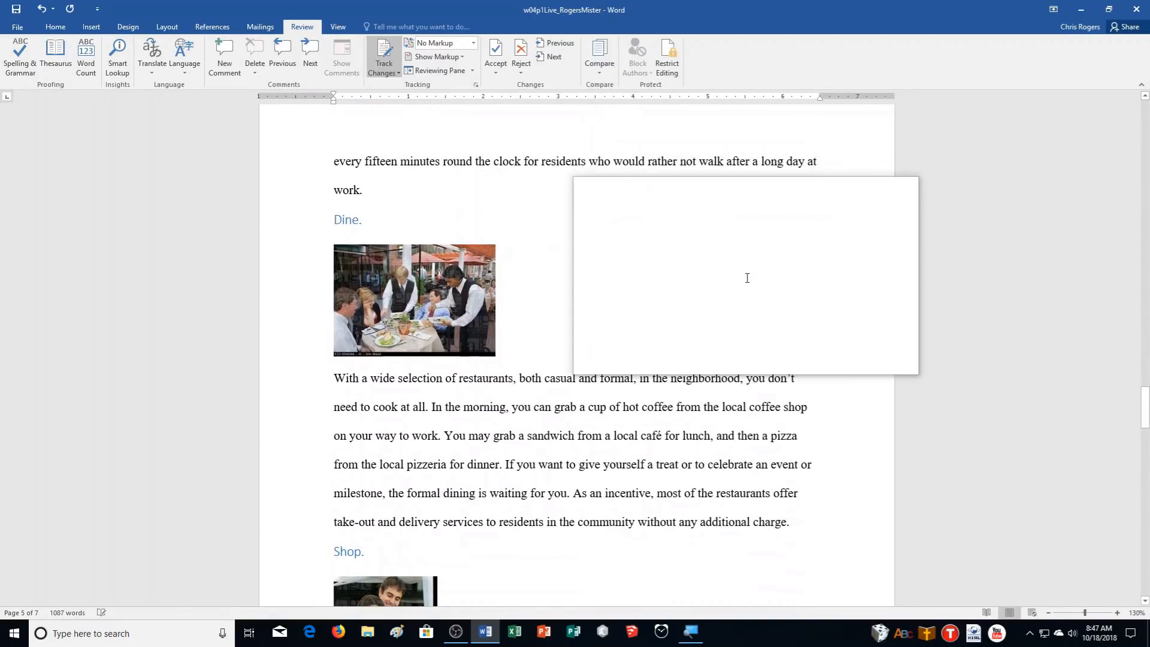
# From the top, set Display for Review to Simple Markup, briefly trying All Markup before returning
pyautogui.hotkey('ctrl', 'Home')
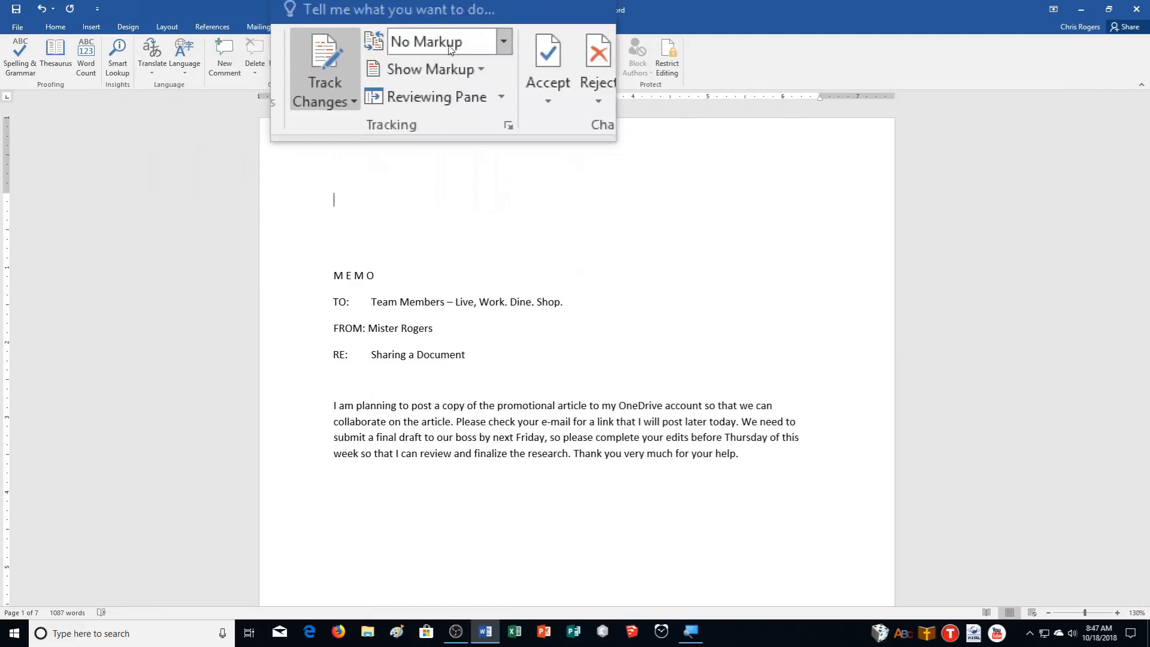
pyautogui.click(451, 49)
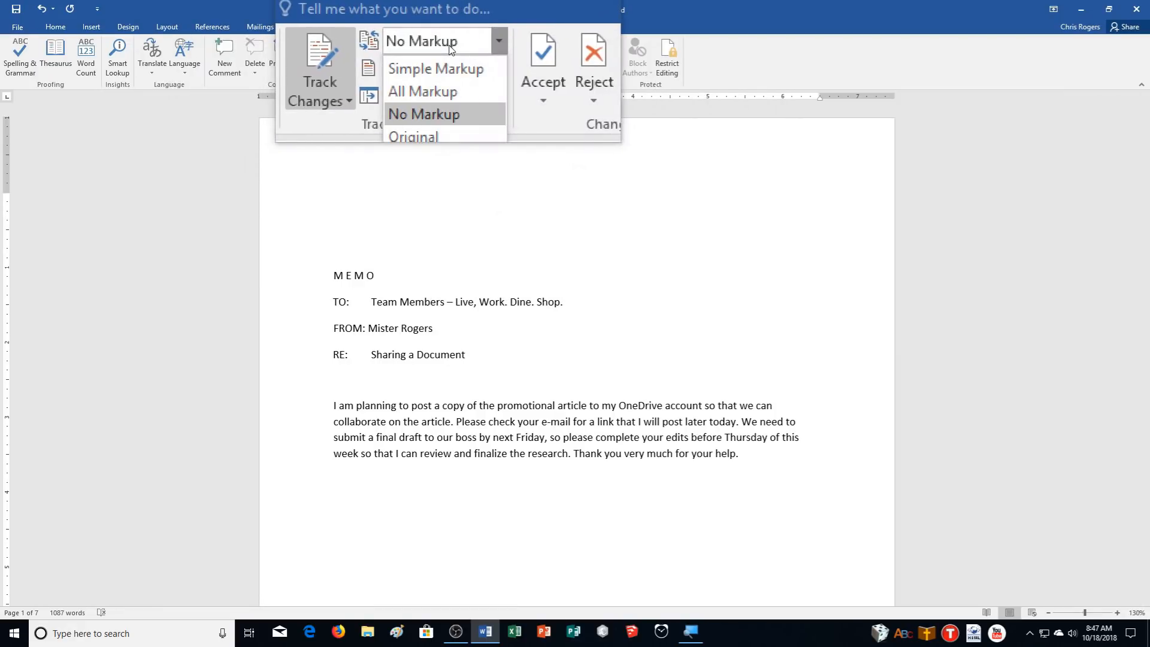
pyautogui.click(435, 66)
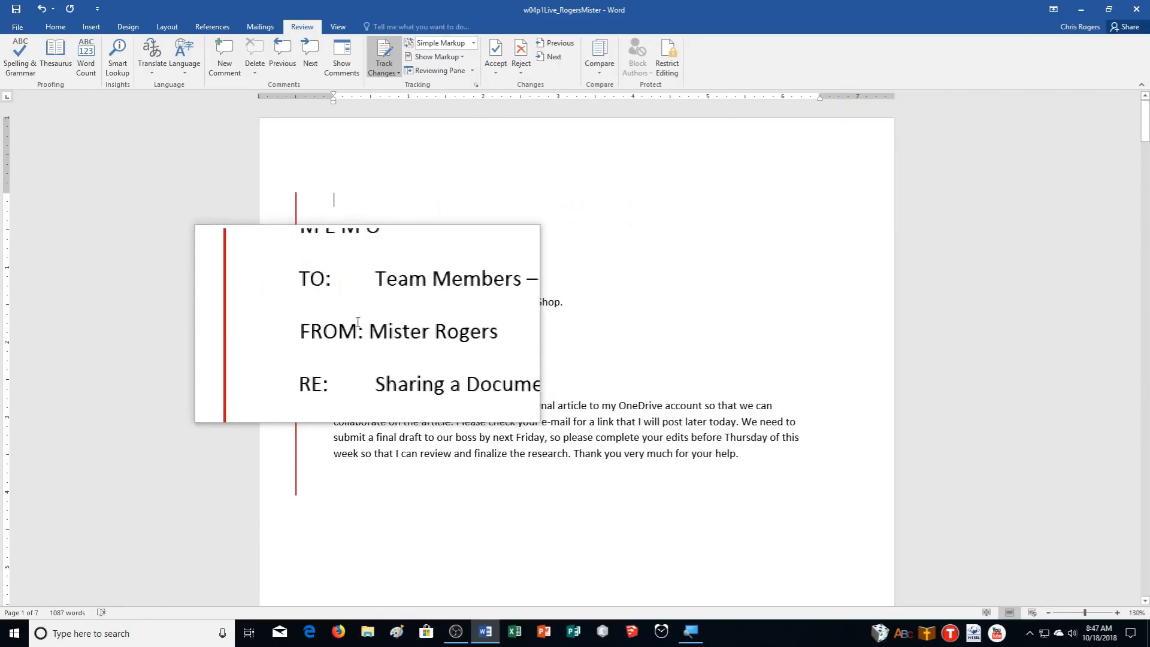
pyautogui.click(296, 299)
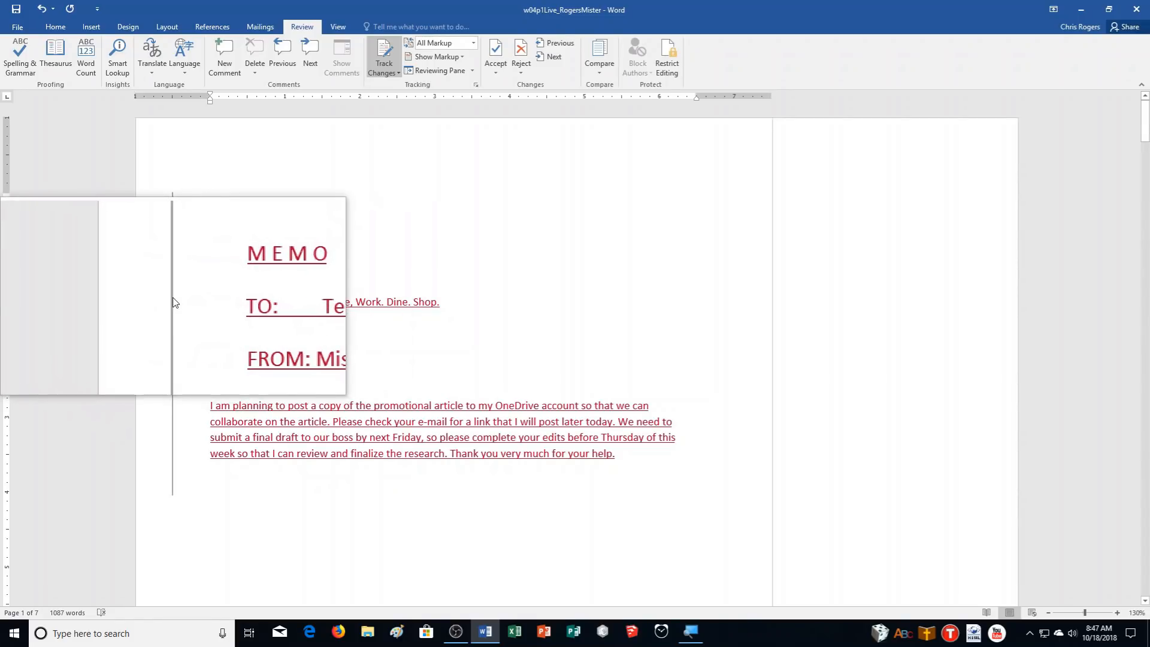
pyautogui.click(173, 303)
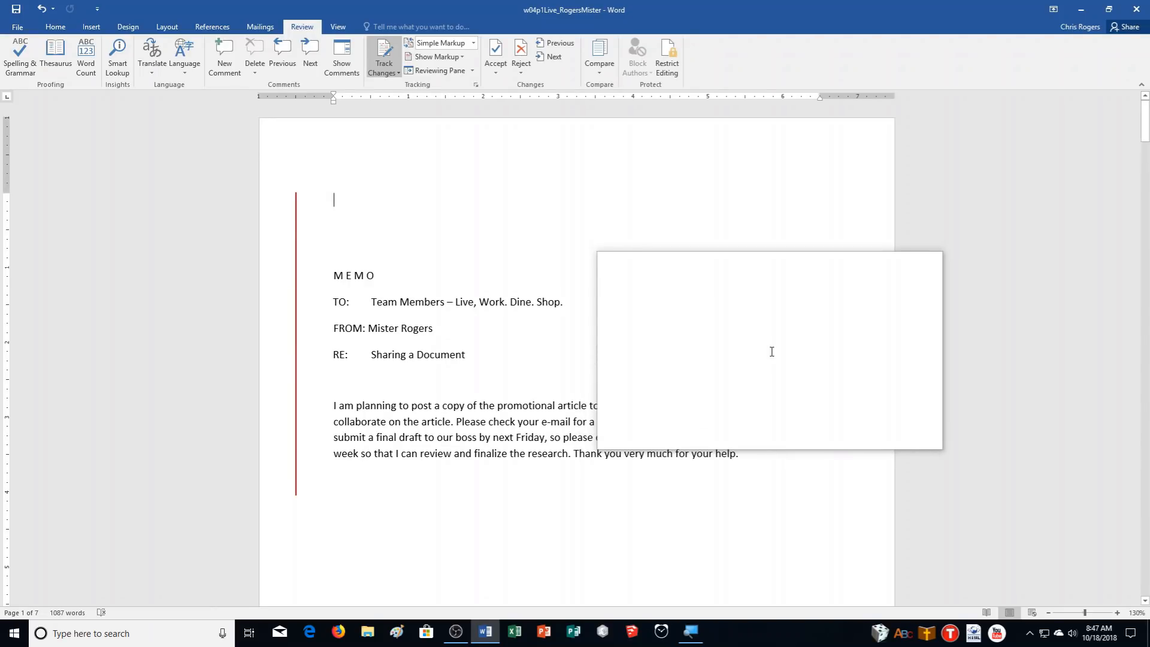
# Spell-check: ignore Toston, change 'a' to 'an', ekosystems to ecosystems, foundains to fountains
pyautogui.press('F7')
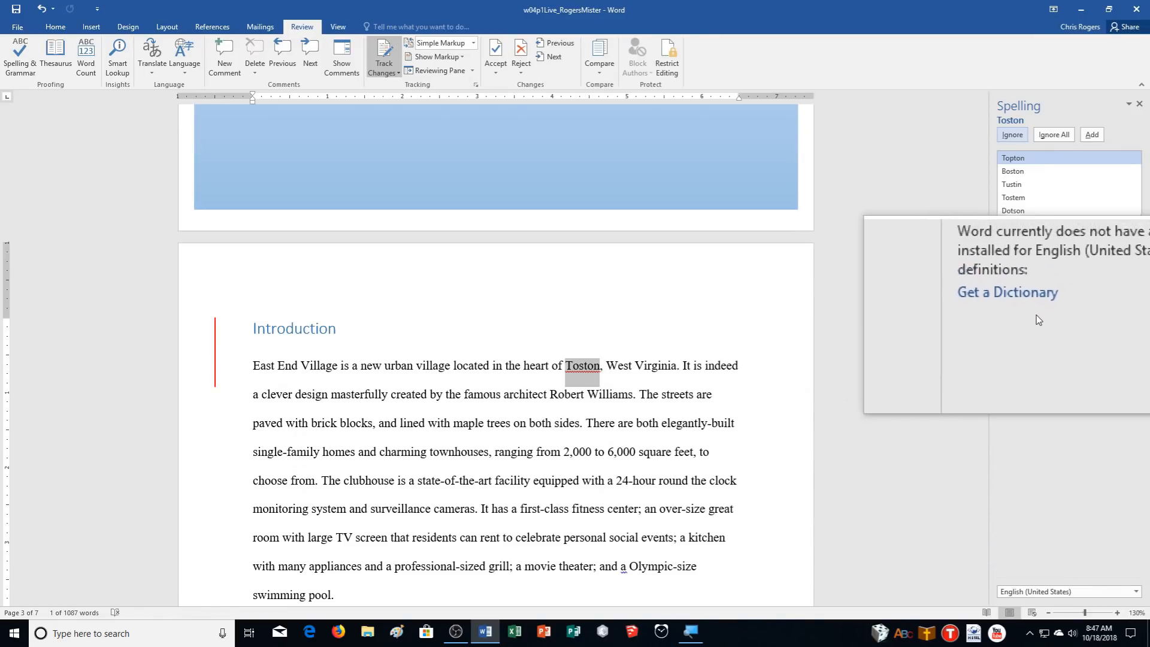
pyautogui.click(1021, 133)
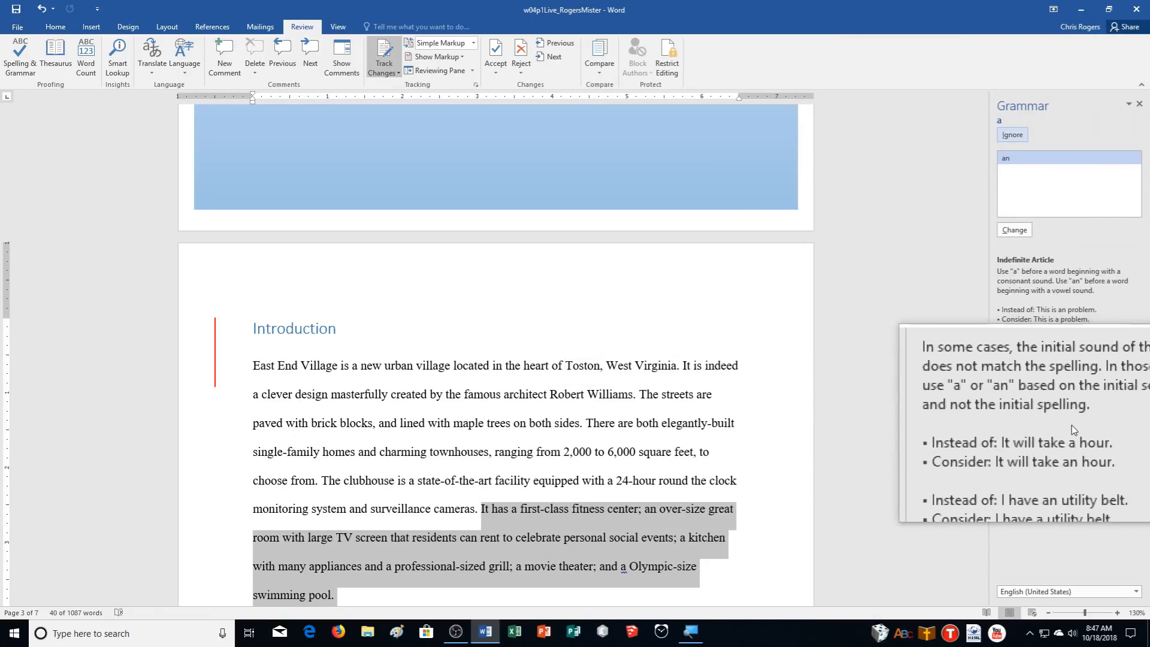
pyautogui.click(1027, 234)
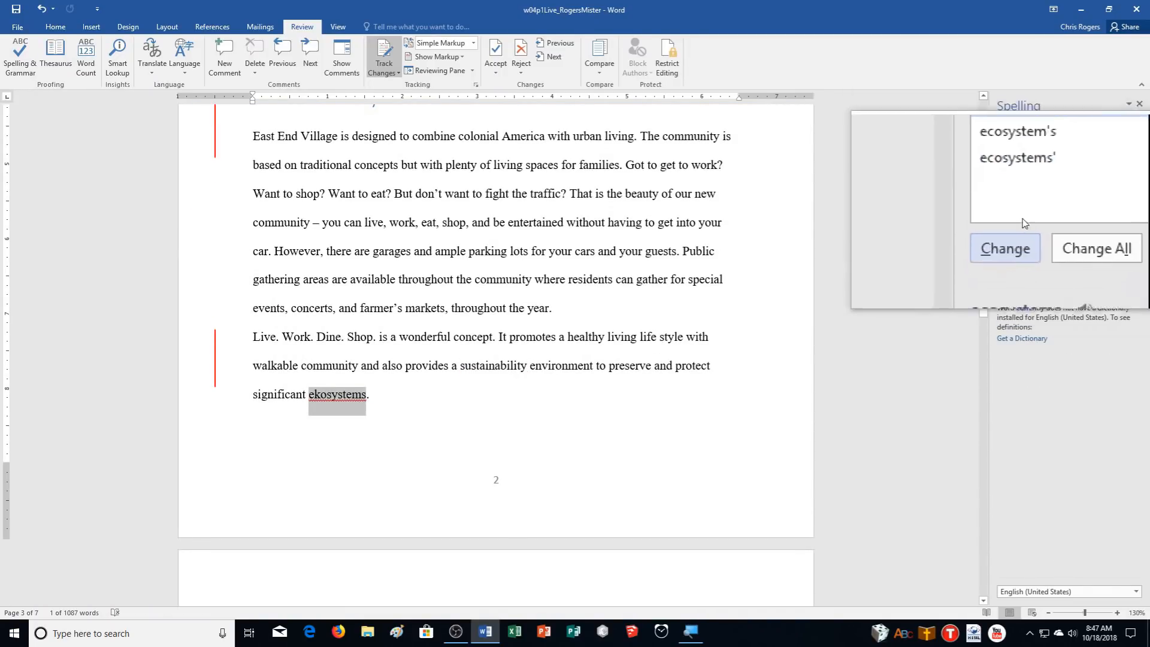
pyautogui.click(1022, 233)
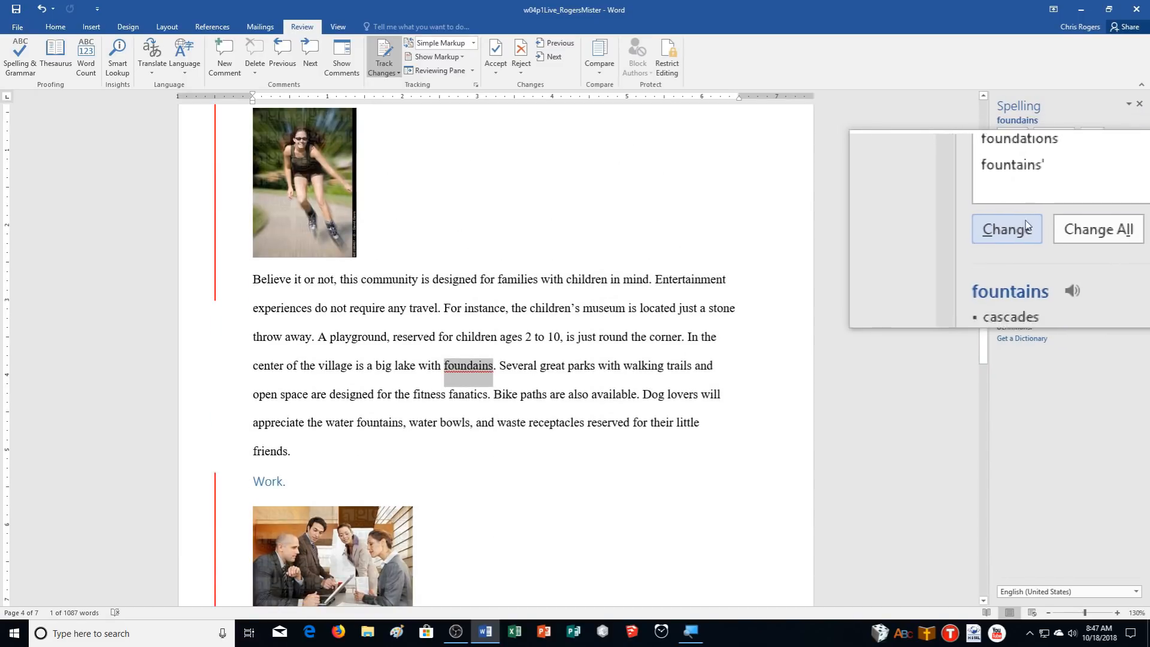
pyautogui.click(1012, 237)
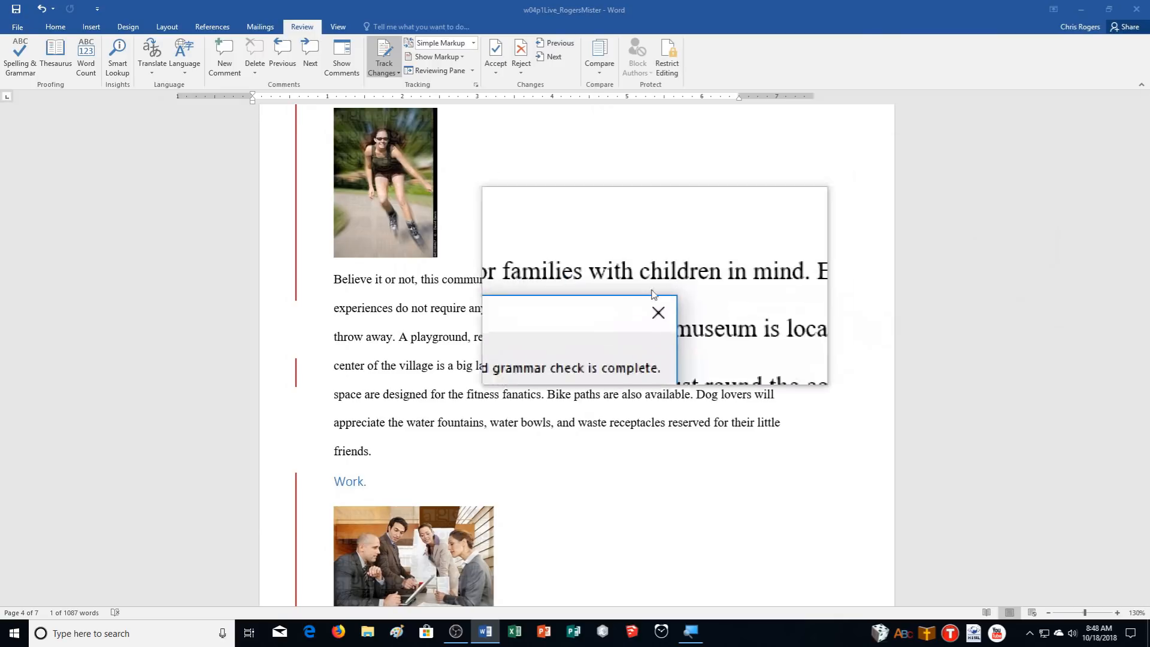
pyautogui.click(575, 347)
pyautogui.moveTo(994, 416); pyautogui.dragTo(1064, 332)
pyautogui.scroll(20, 1065, 333)
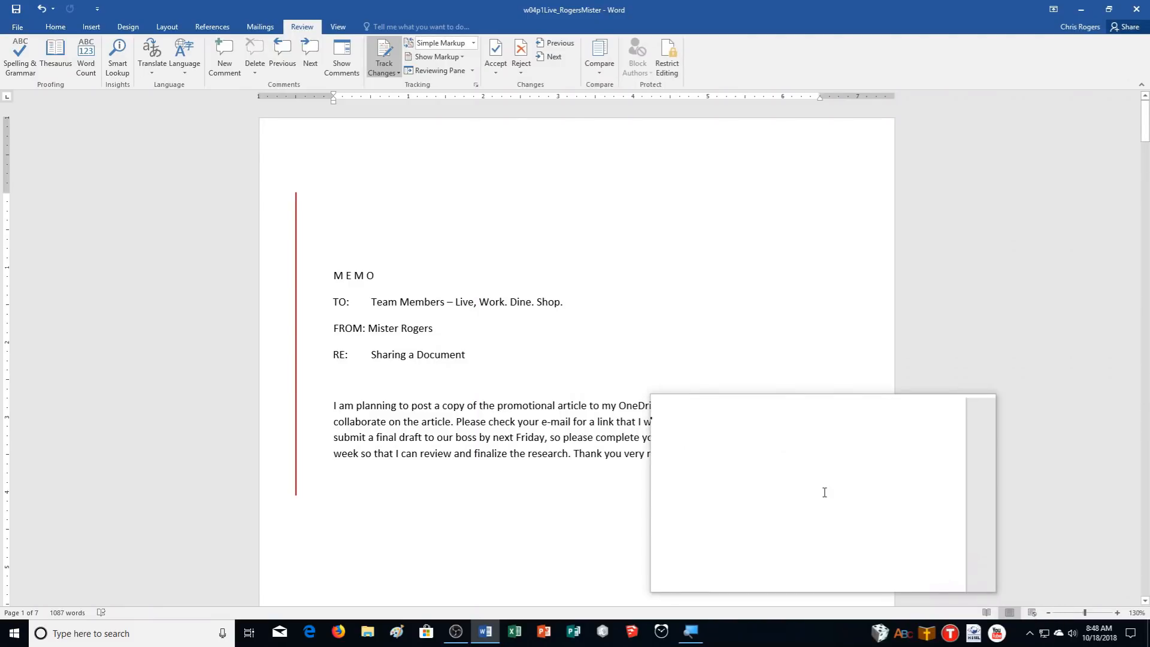
pyautogui.hotkey('ctrl', 'End')
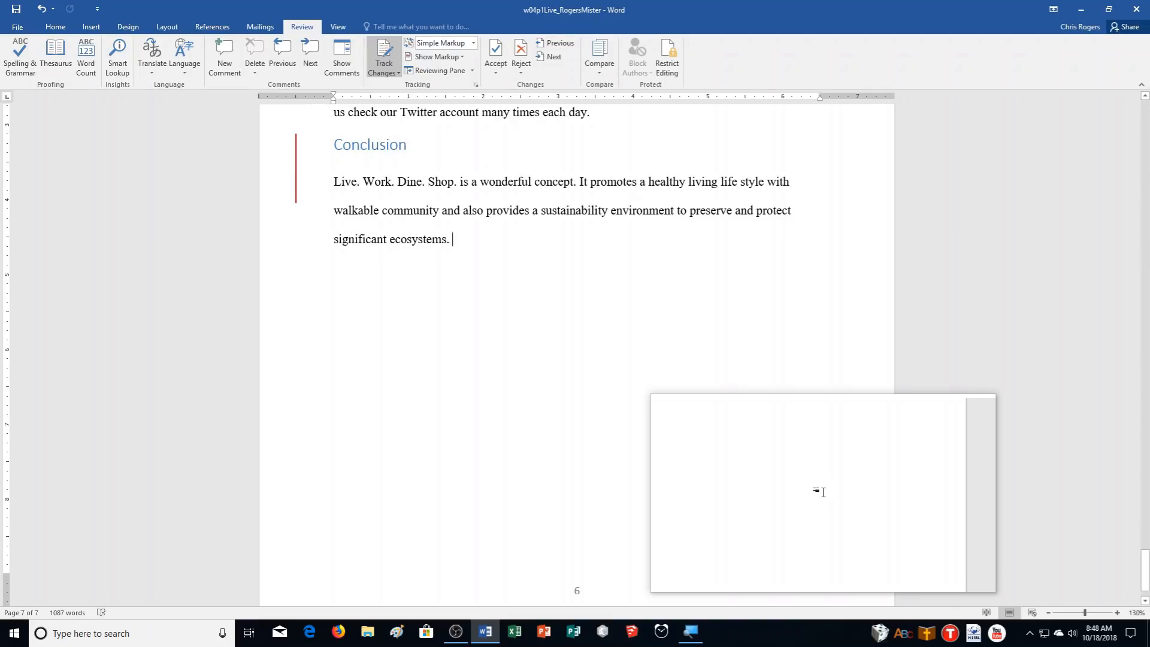
pyautogui.scroll(8, 785, 386)
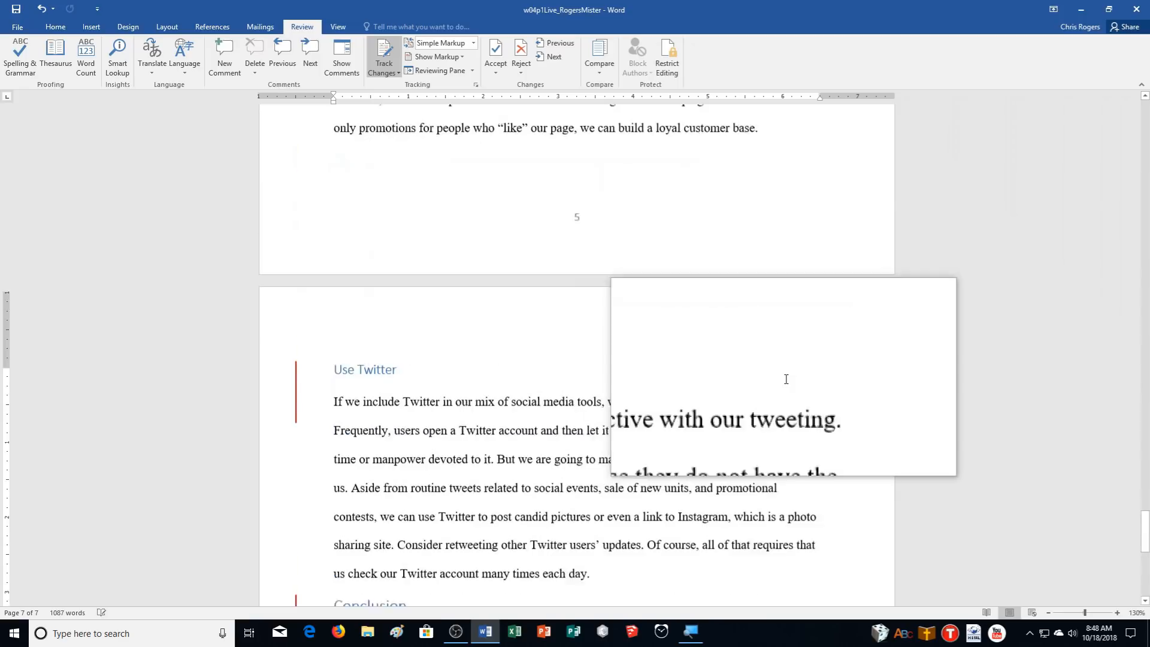
pyautogui.scroll(-3, 798, 386)
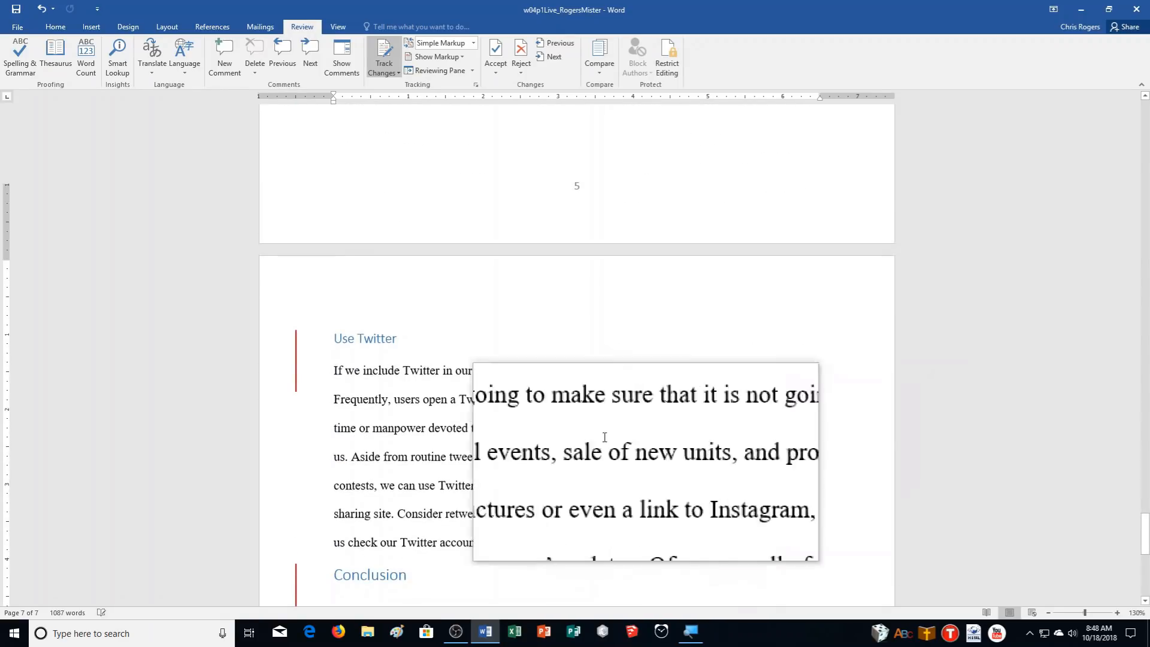
pyautogui.scroll(-2, 171, 278)
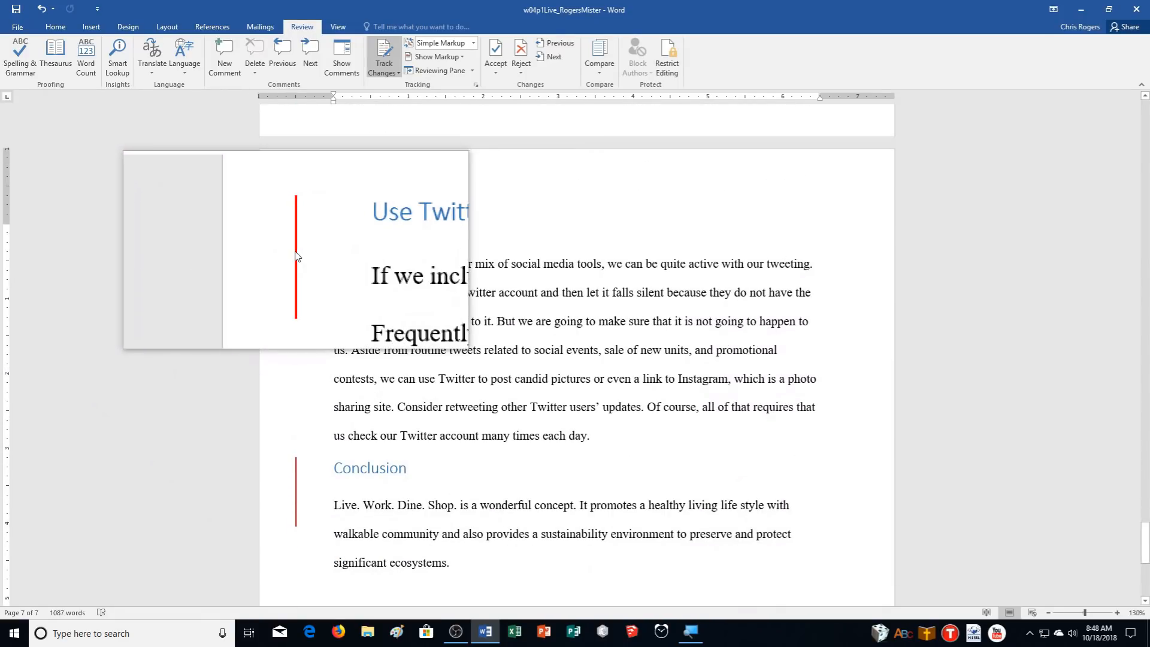
pyautogui.click(296, 251)
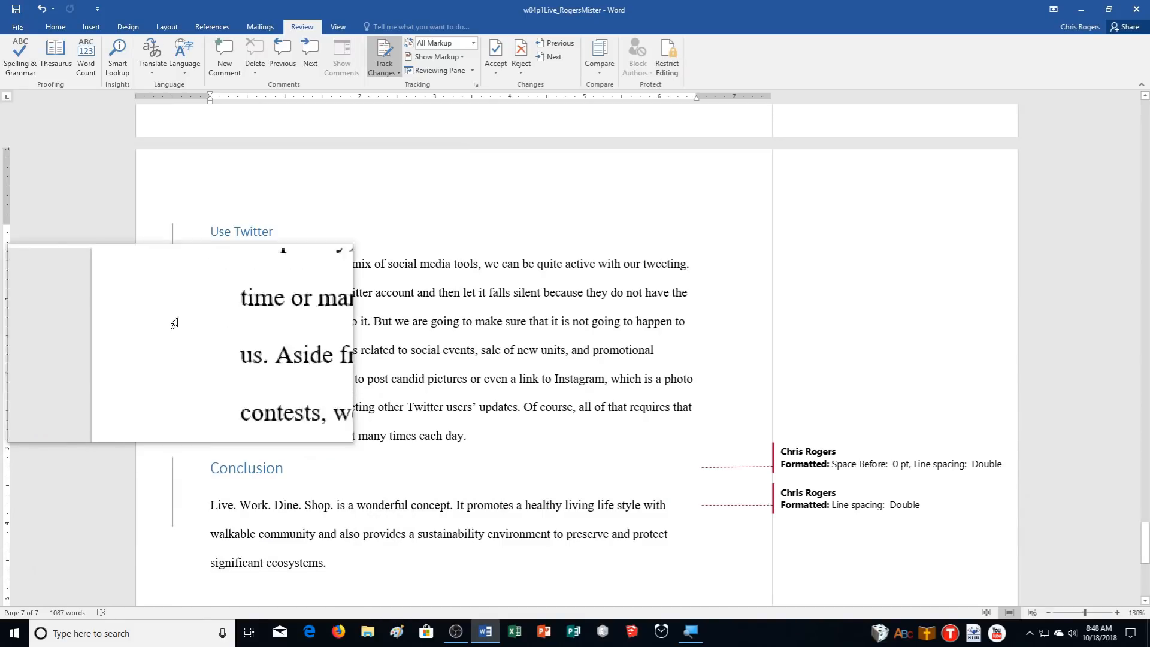
pyautogui.click(172, 271)
pyautogui.scroll(10, 599, 445)
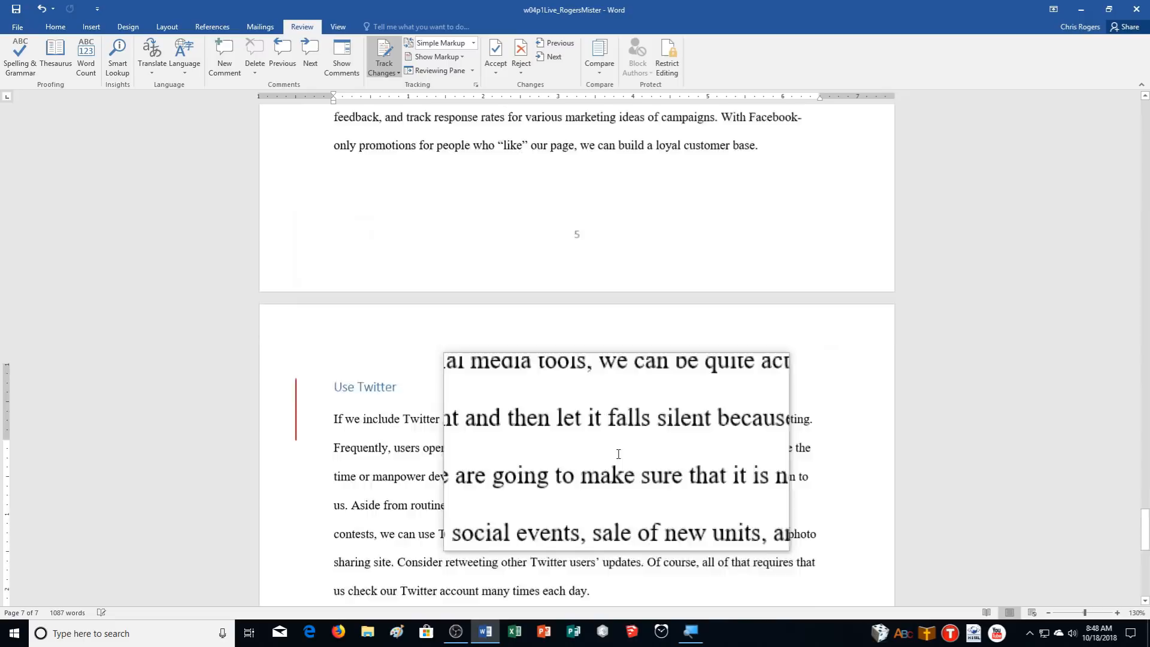
pyautogui.scroll(1, 618, 451)
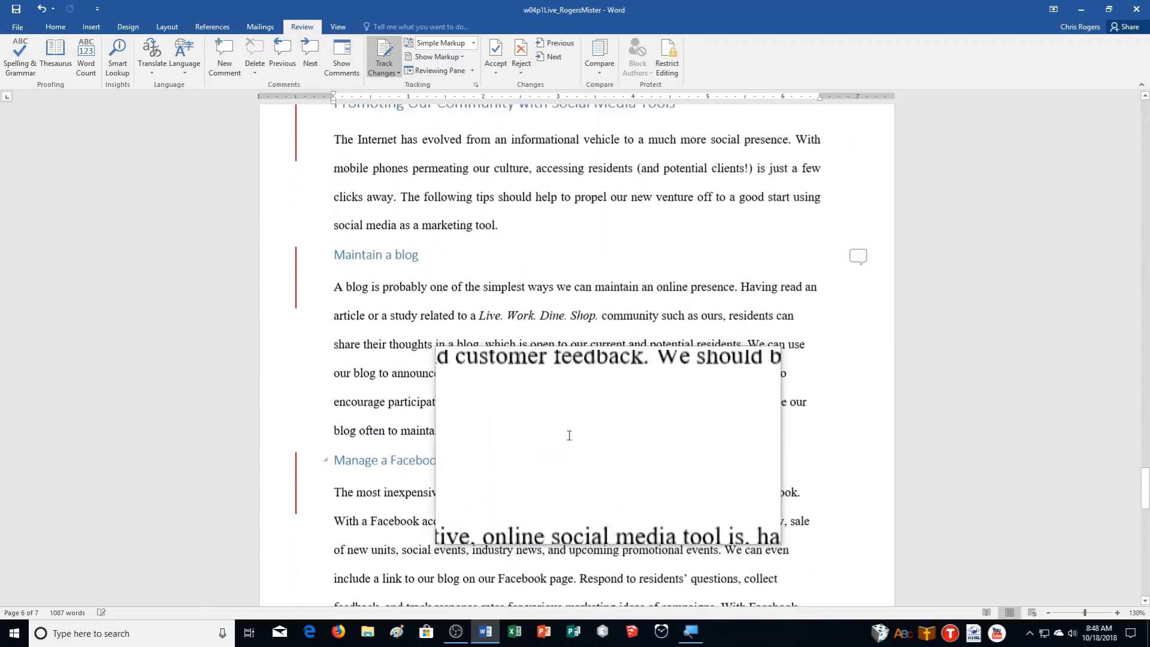
# Reply 'I'll review the document and make my edits by Wednesday' to the Maintain a blog comment
pyautogui.click(863, 254)
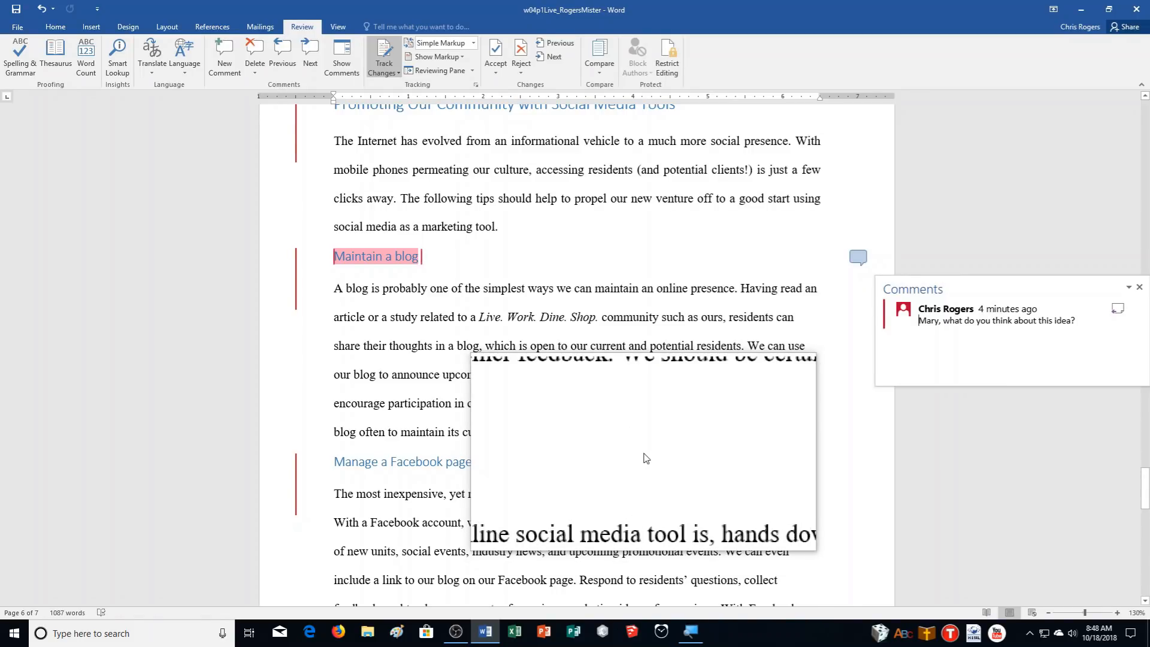
pyautogui.click(1118, 309)
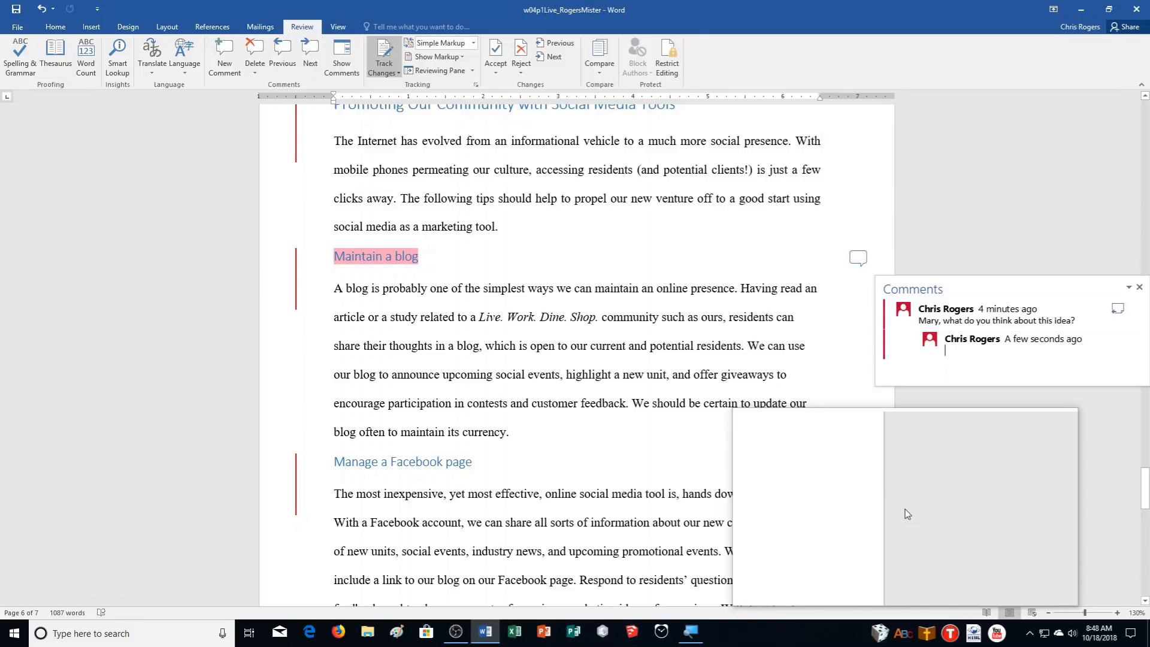
pyautogui.write("I'")
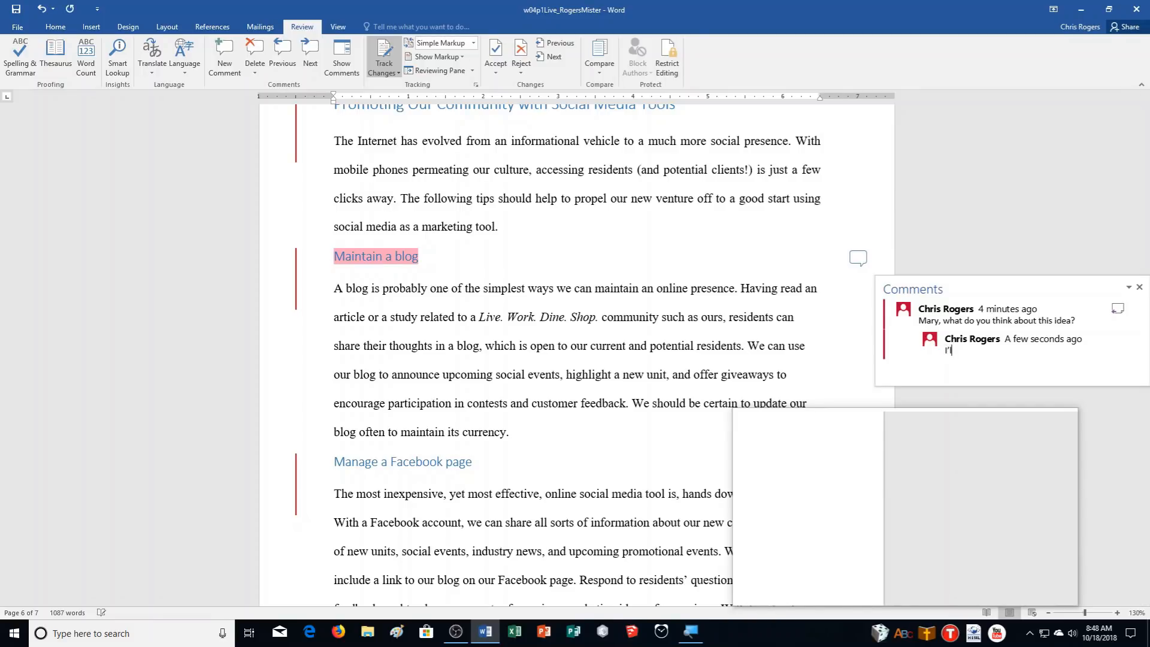
pyautogui.write('ll review the document and make my edits by Wednesda')
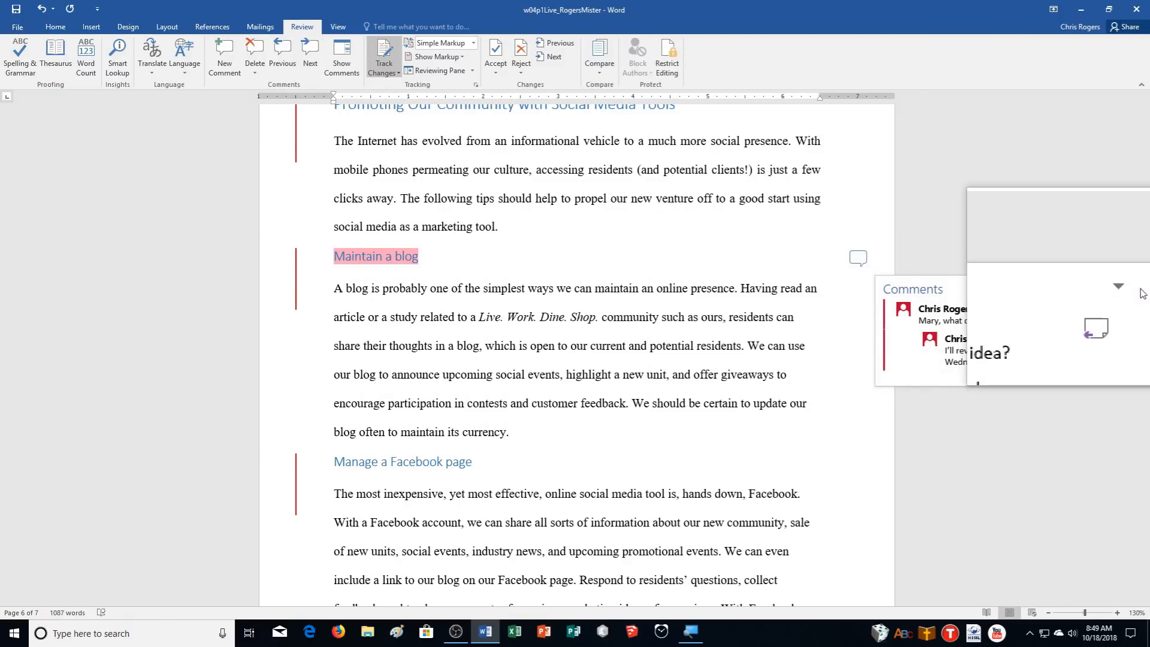
pyautogui.click(901, 502)
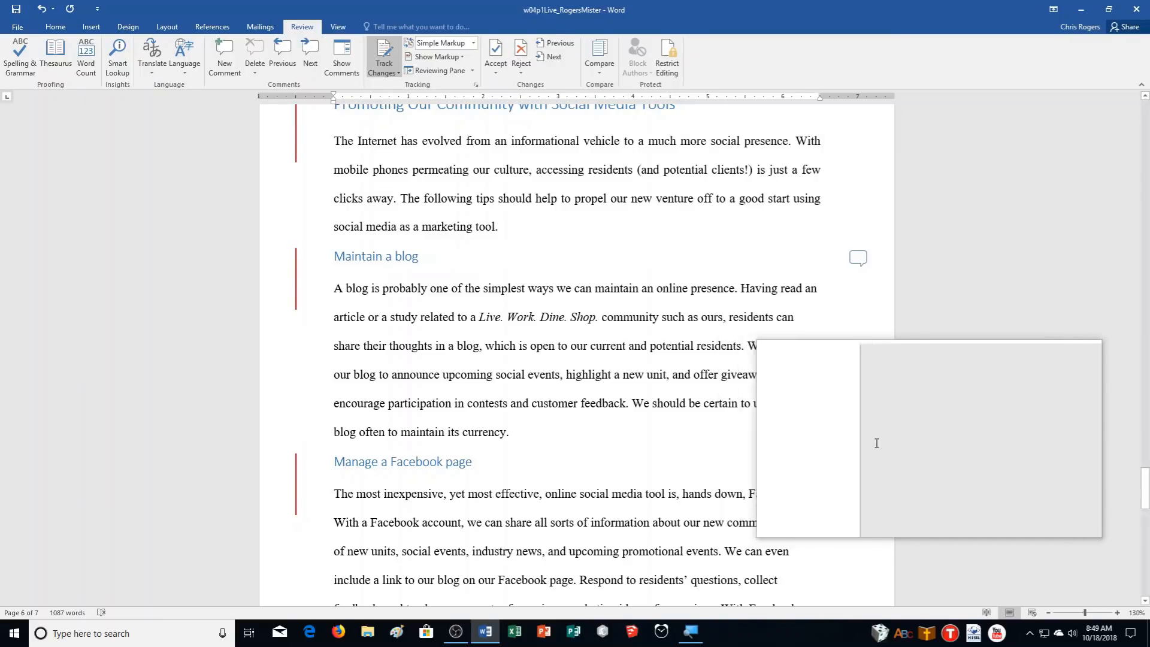
pyautogui.moveTo(1144, 467); pyautogui.dragTo(1144, 362)
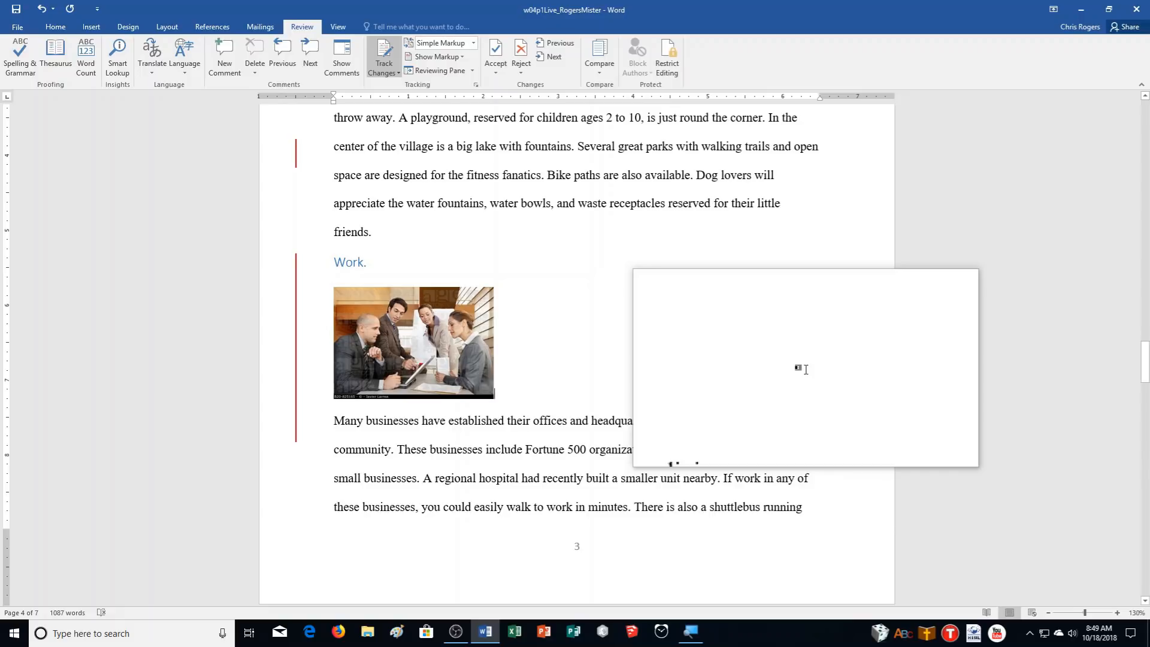
pyautogui.scroll(5, 874, 428)
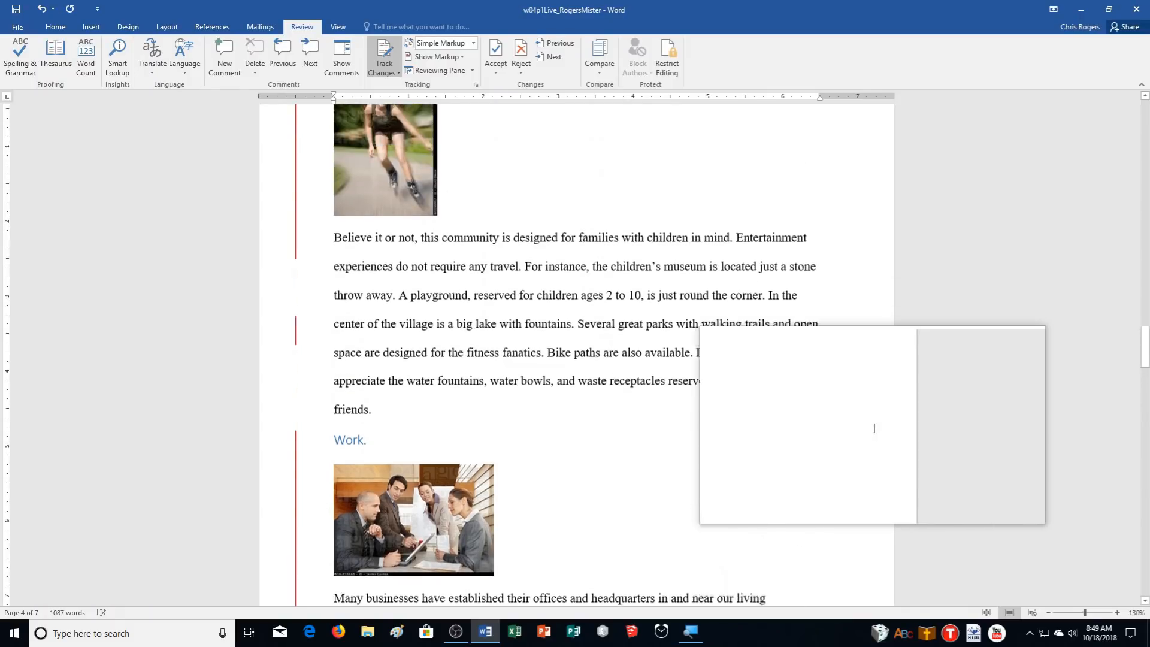
pyautogui.scroll(1, 875, 428)
pyautogui.scroll(-2, 874, 428)
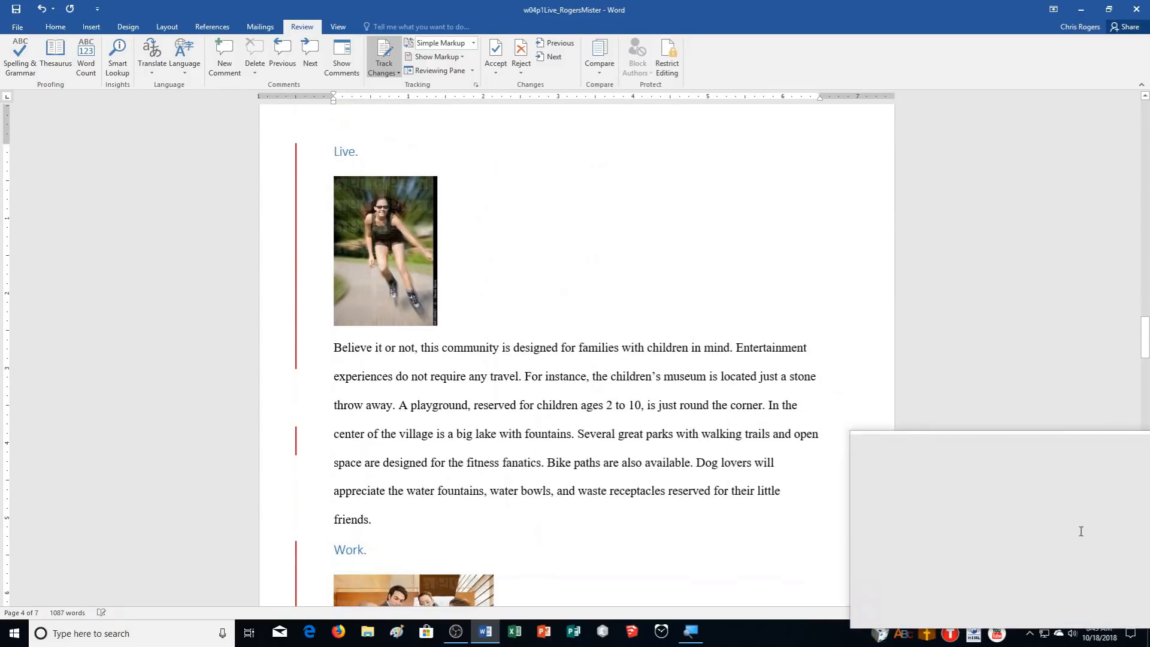
pyautogui.scroll(-1, 1067, 503)
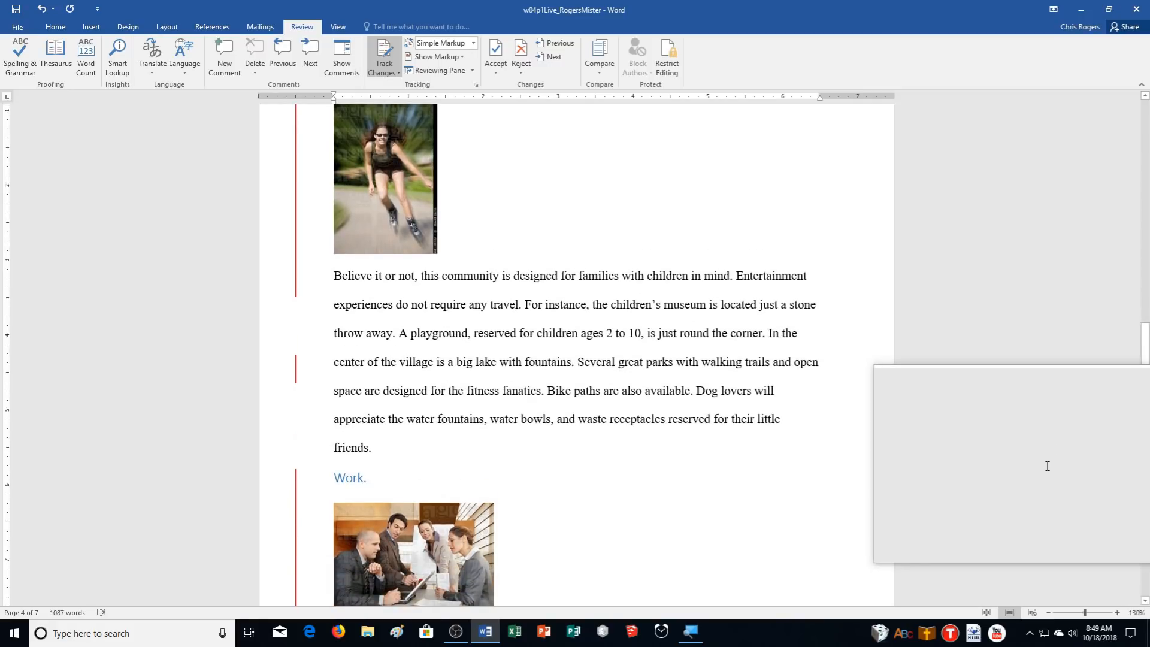
pyautogui.scroll(-2, 1047, 466)
pyautogui.scroll(-1, 1046, 466)
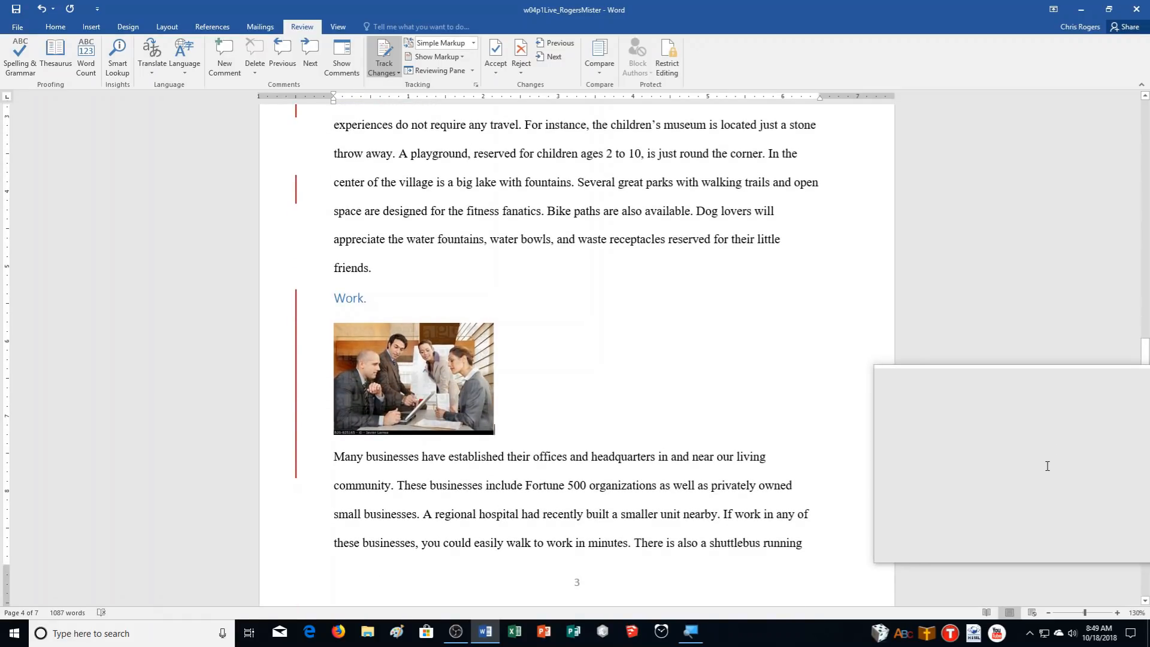
pyautogui.scroll(10, 1046, 466)
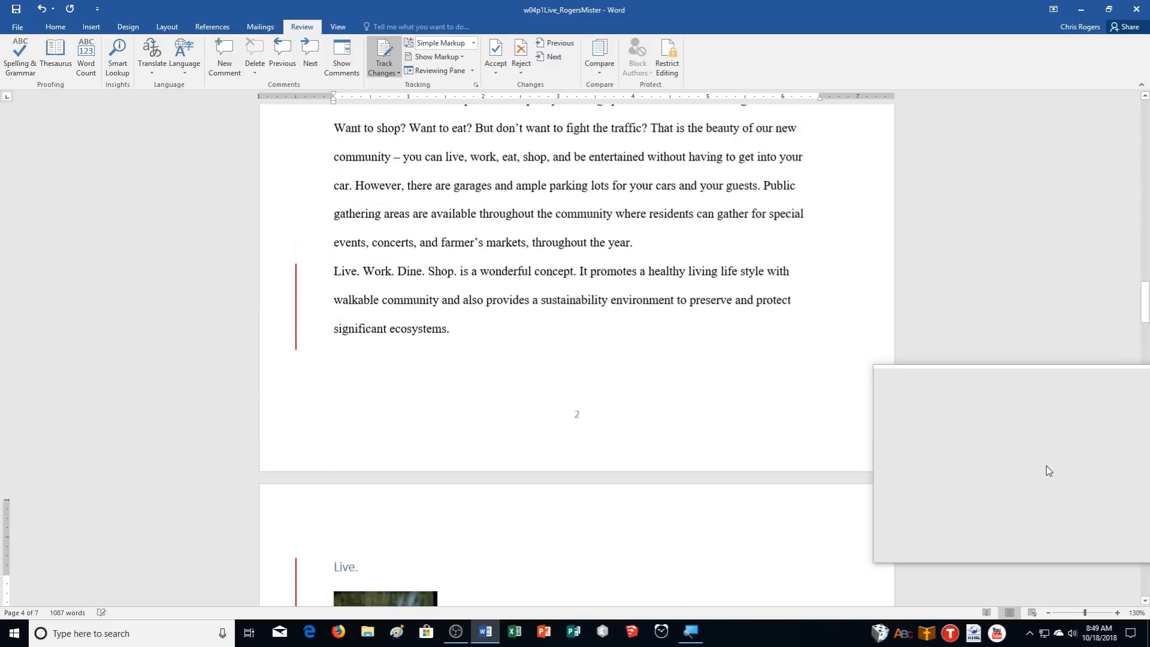
pyautogui.scroll(3, 1047, 467)
pyautogui.scroll(2, 1042, 460)
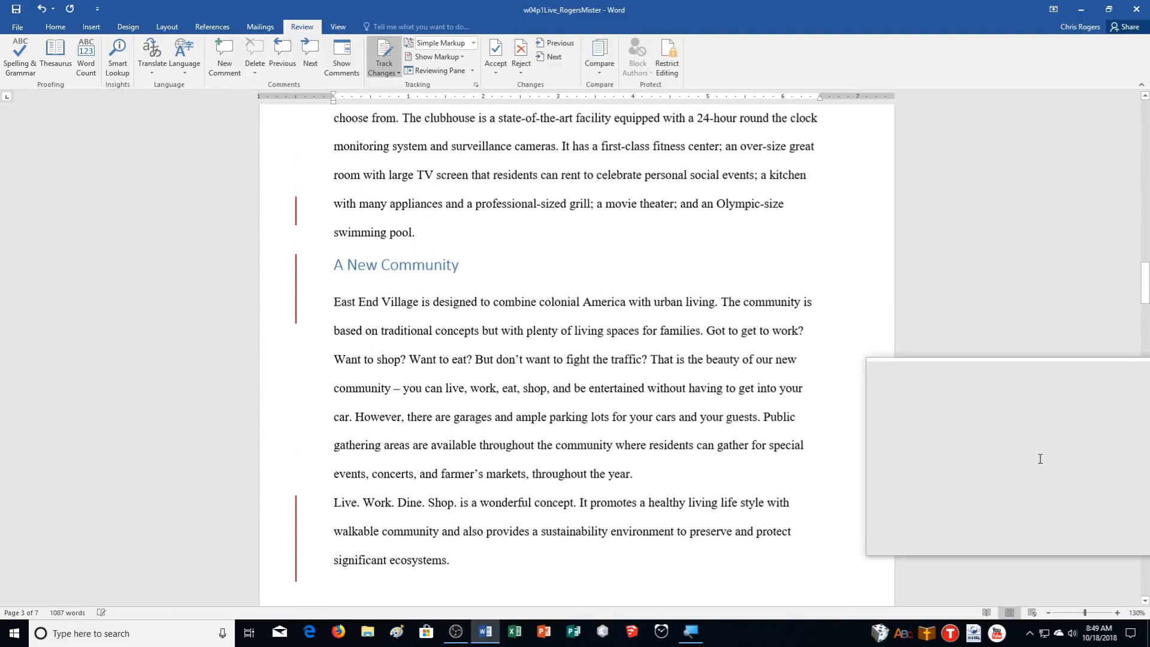
pyautogui.scroll(-2, 890, 498)
pyautogui.scroll(2, 892, 499)
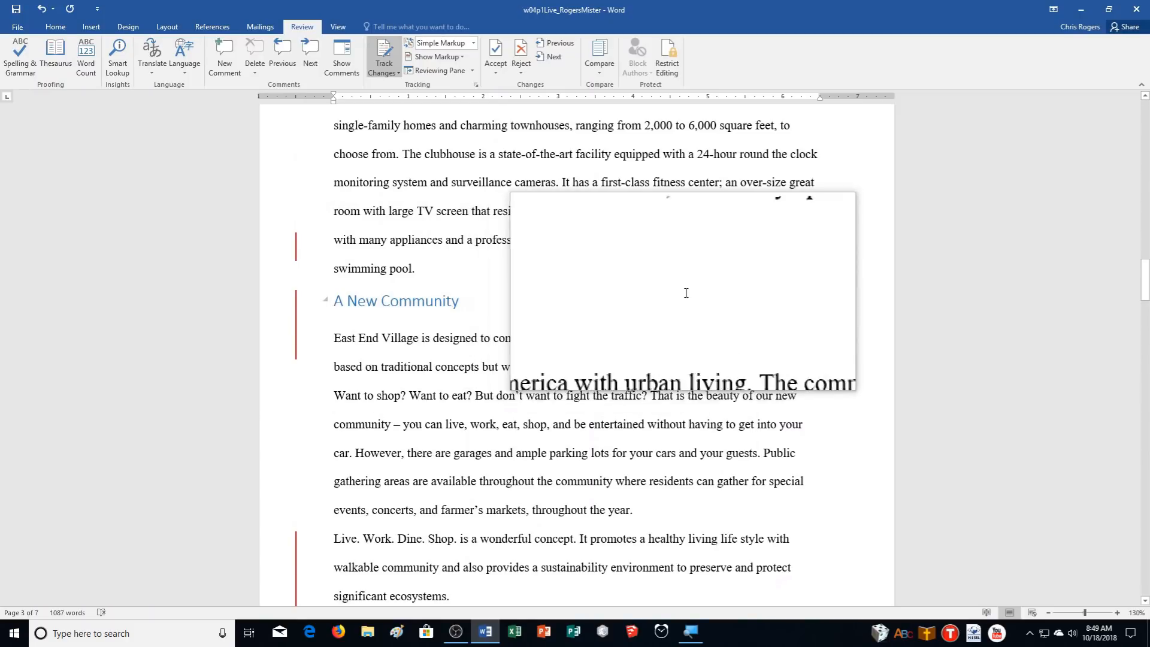
pyautogui.click(724, 307)
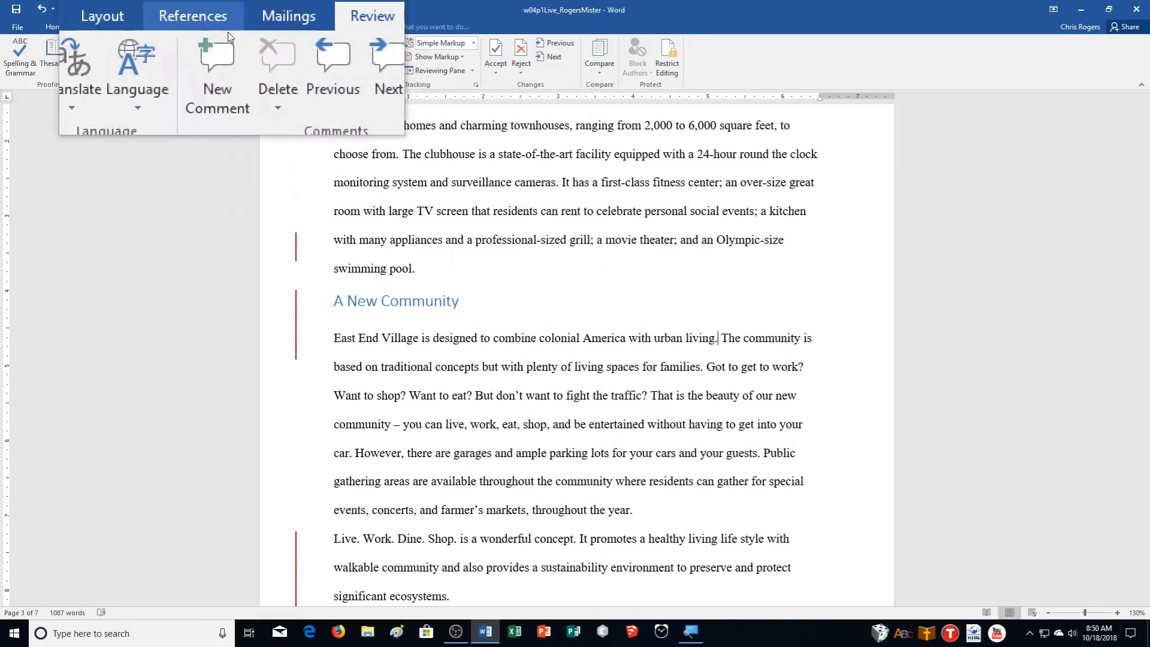
pyautogui.click(213, 27)
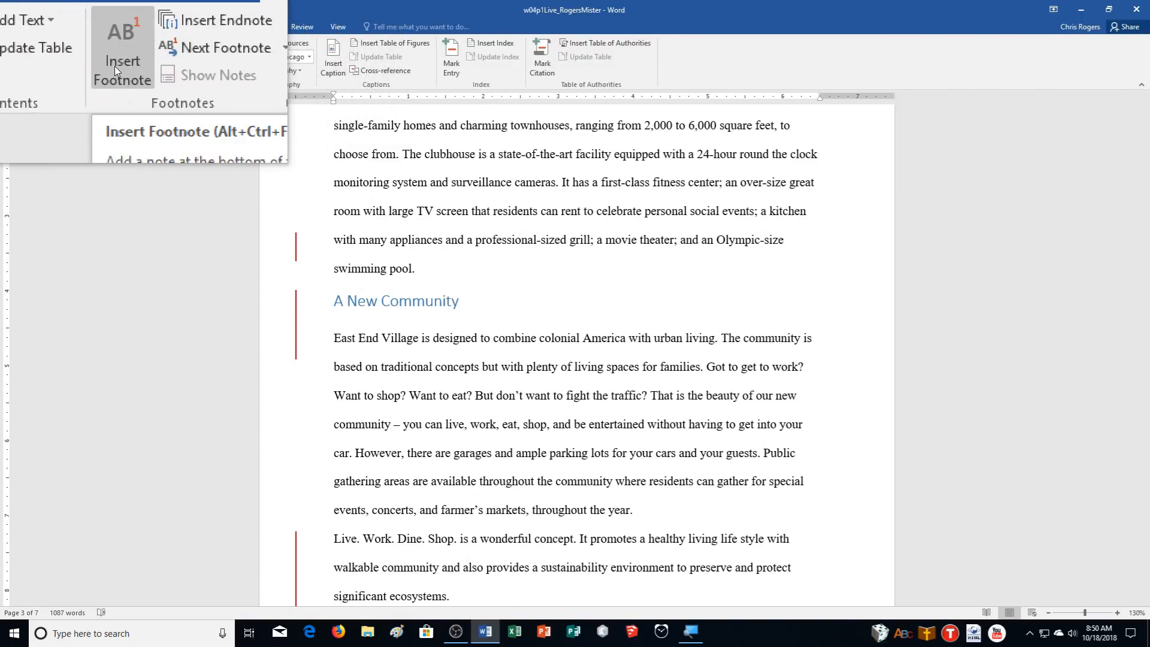
pyautogui.click(118, 51)
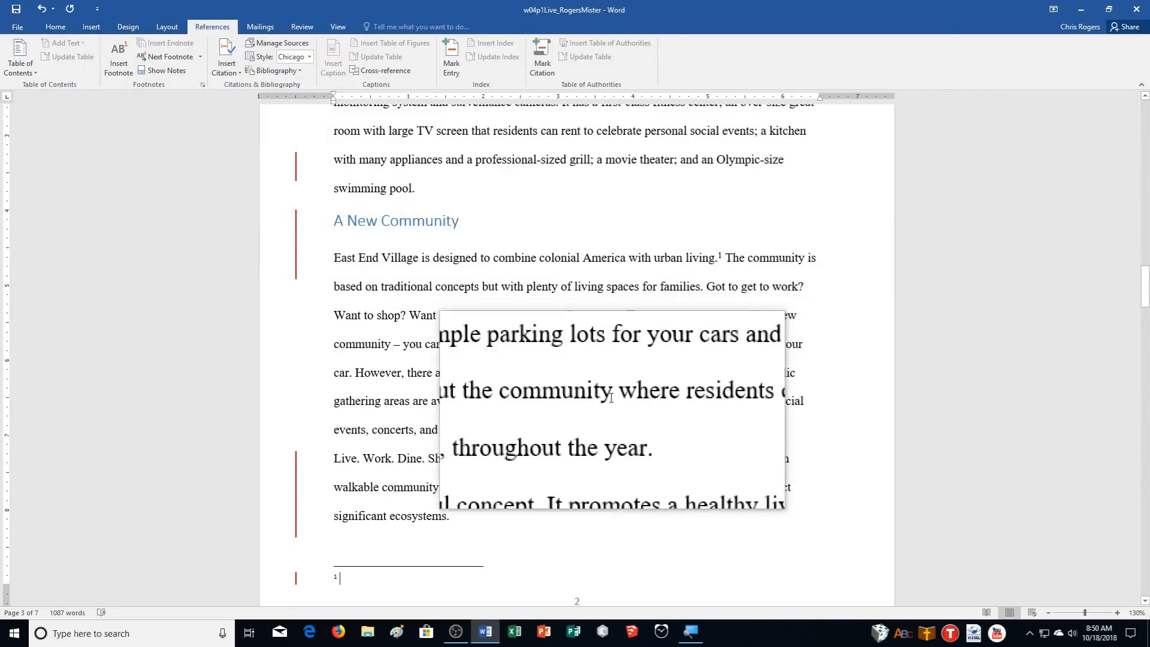
pyautogui.write('www.westbroadvillage.com/news')
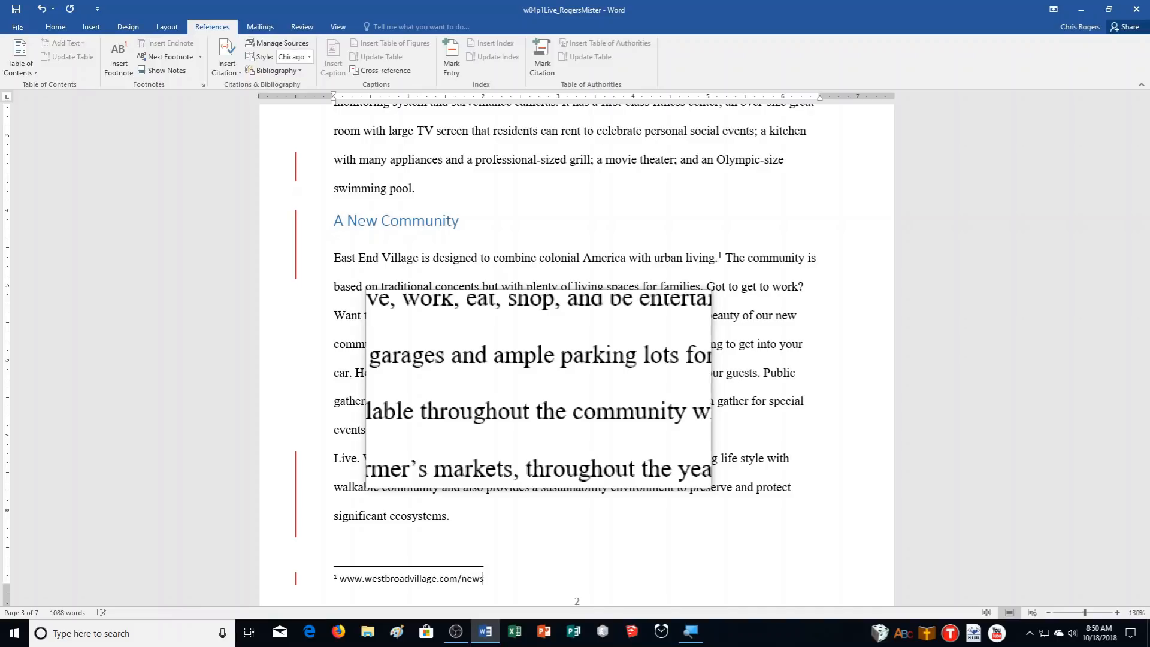
pyautogui.write('_events.php for a similar community ni ')
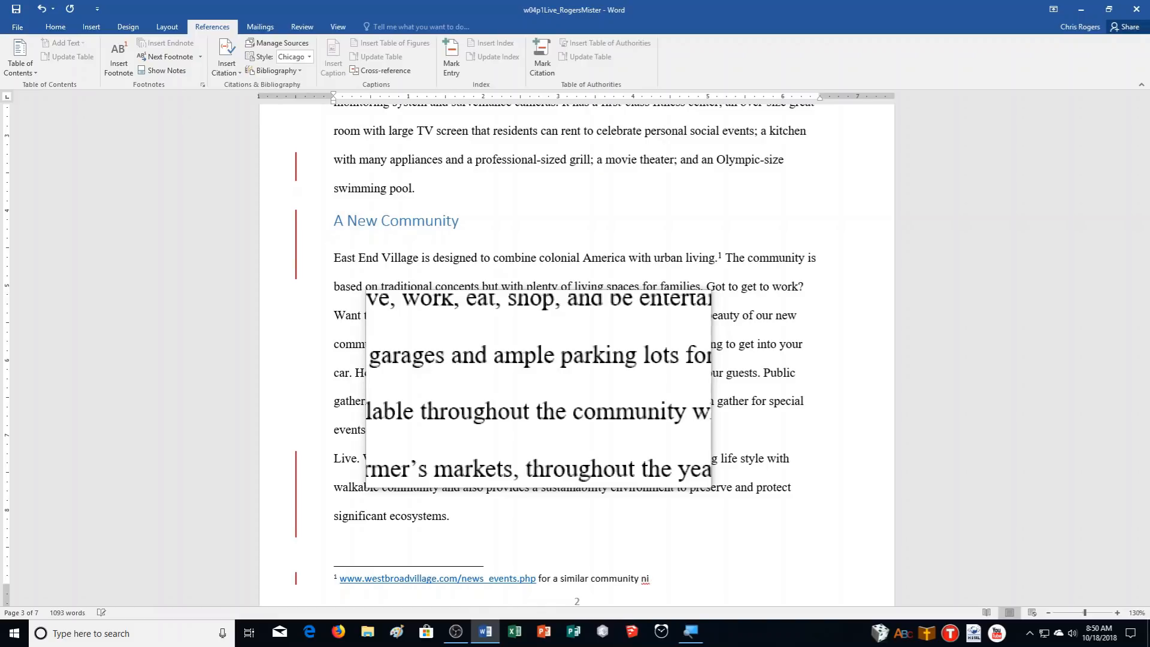
pyautogui.press('BackSpace')
pyautogui.press('BackSpace')
pyautogui.press('BackSpace')
pyautogui.write('in Virginia.')
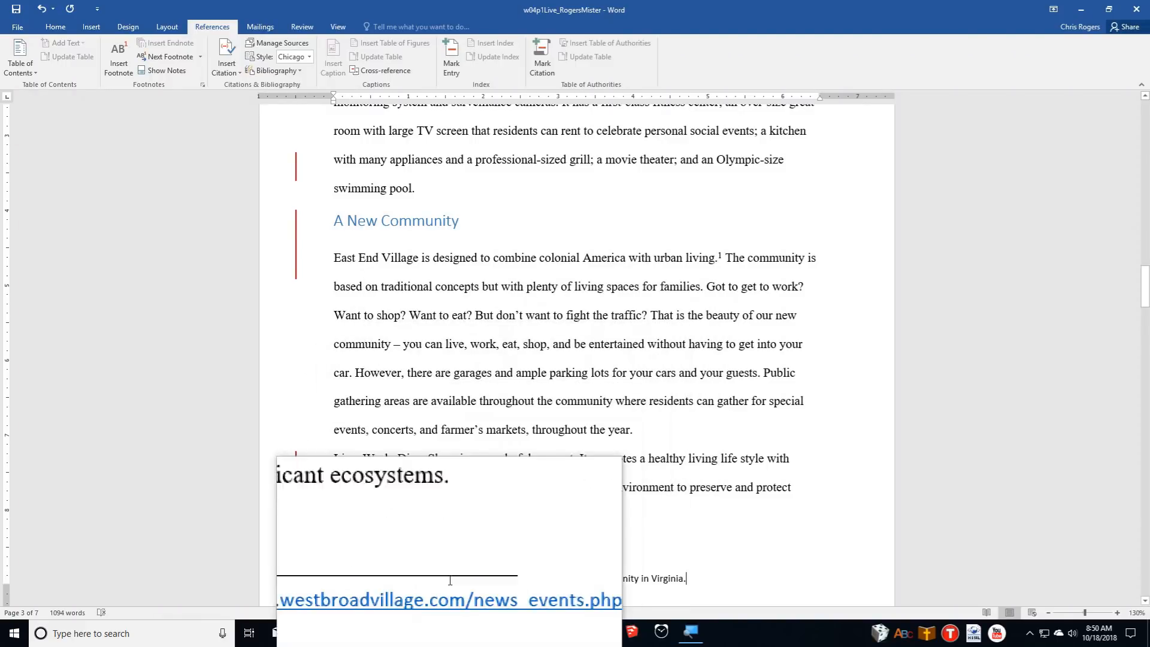
pyautogui.rightClick(440, 578)
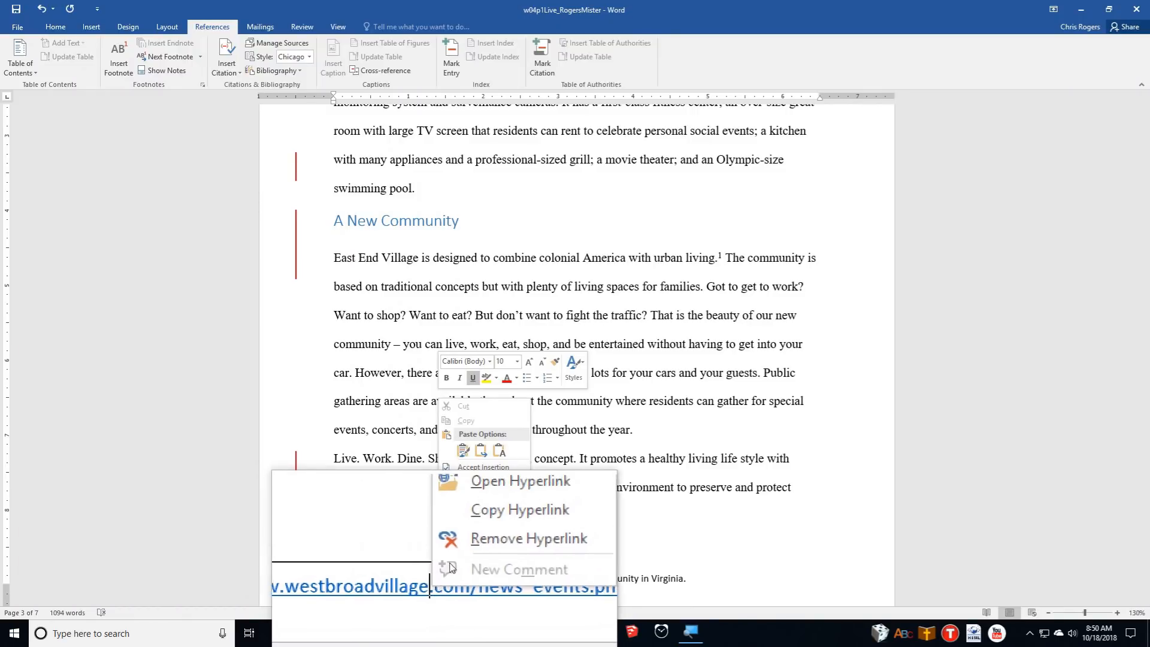
pyautogui.click(455, 561)
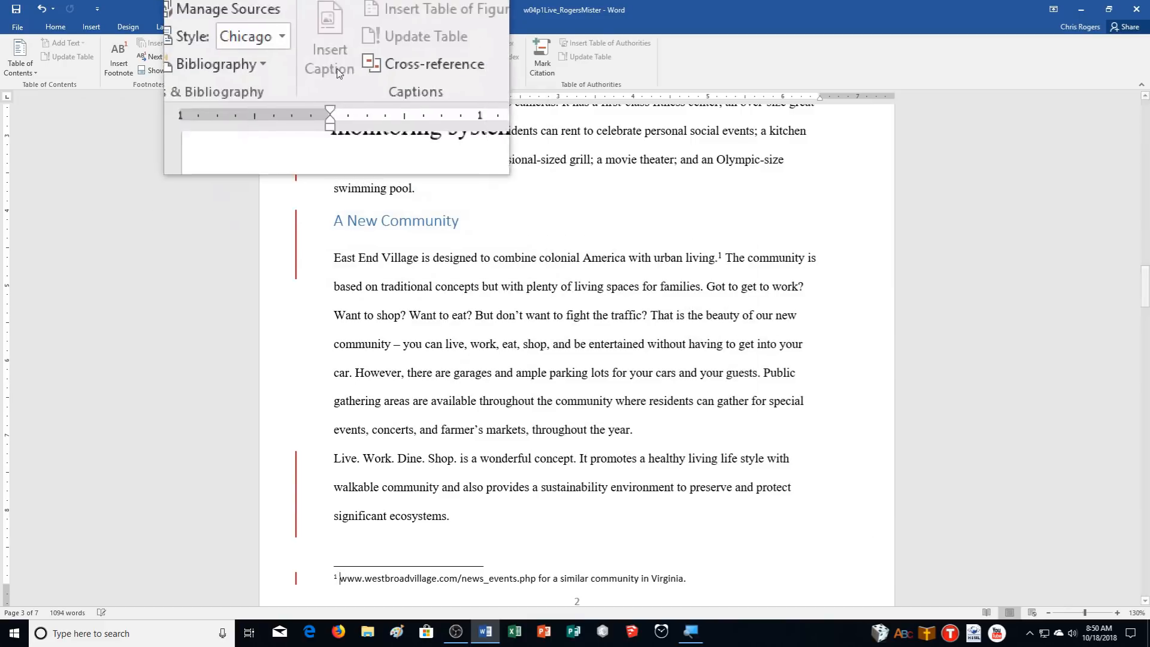
# Set Display for Review to No Markup
pyautogui.click(307, 28)
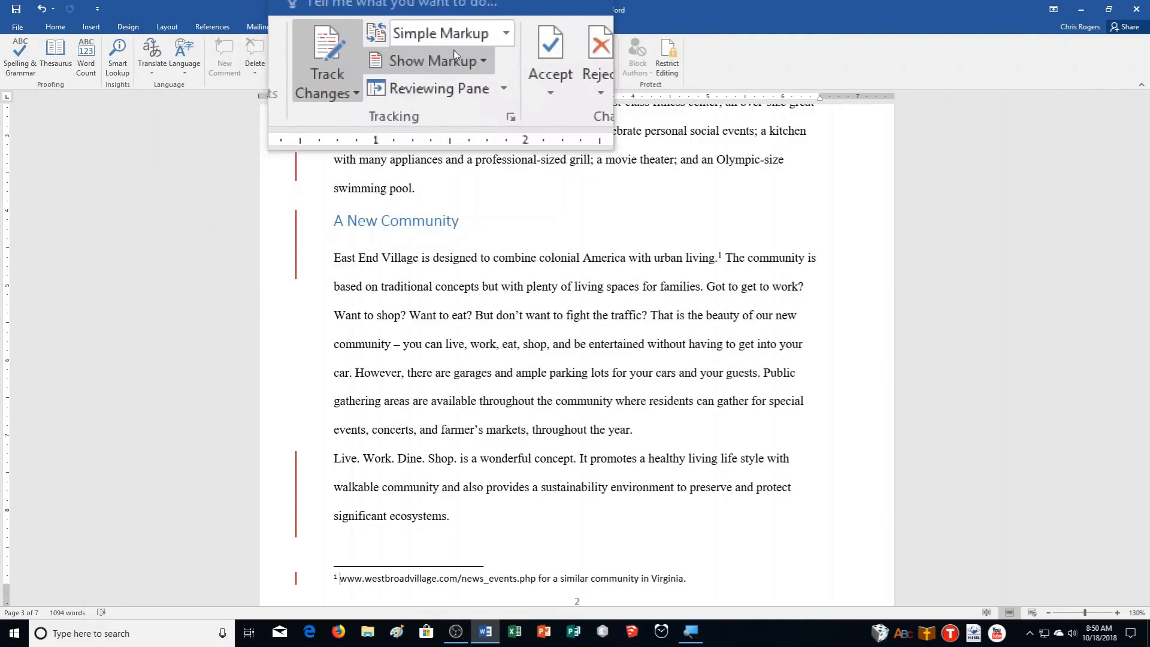
pyautogui.click(461, 49)
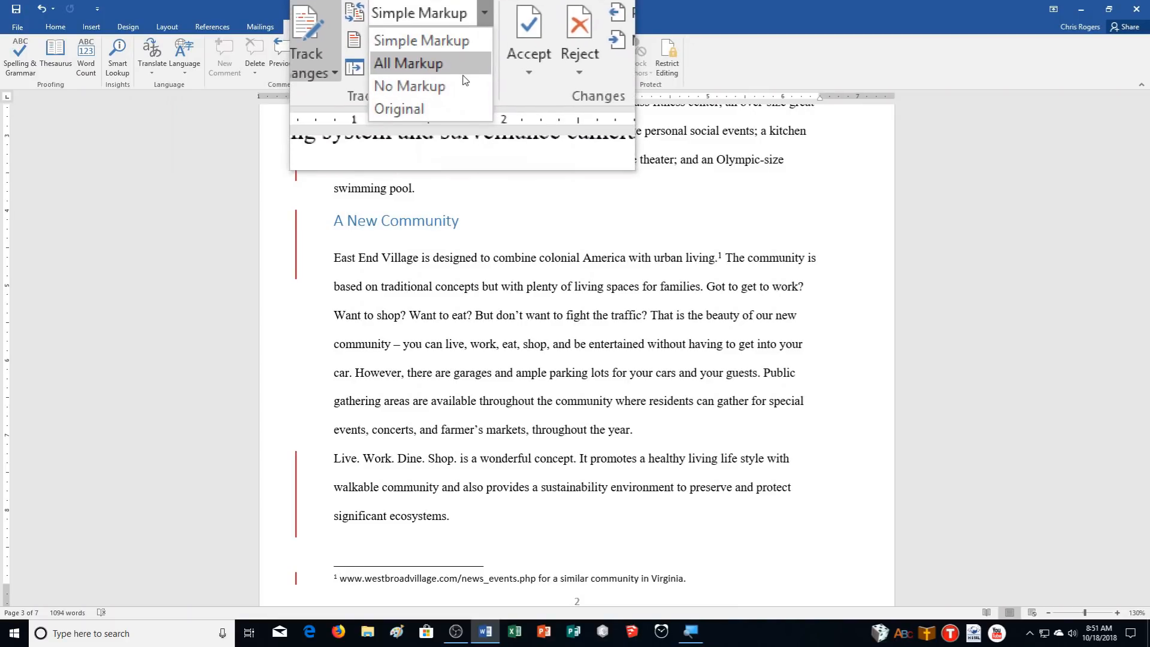
pyautogui.click(463, 78)
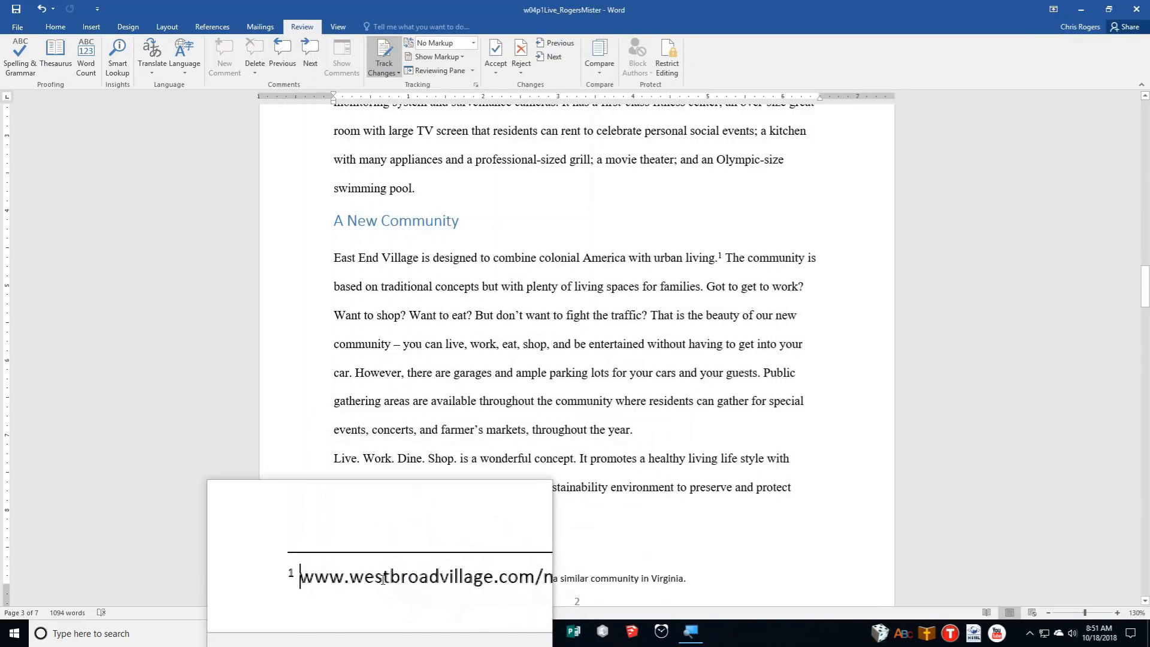
# Change the Footnote Text style's font to Times New Roman and apply it to the footnote
pyautogui.rightClick(383, 586)
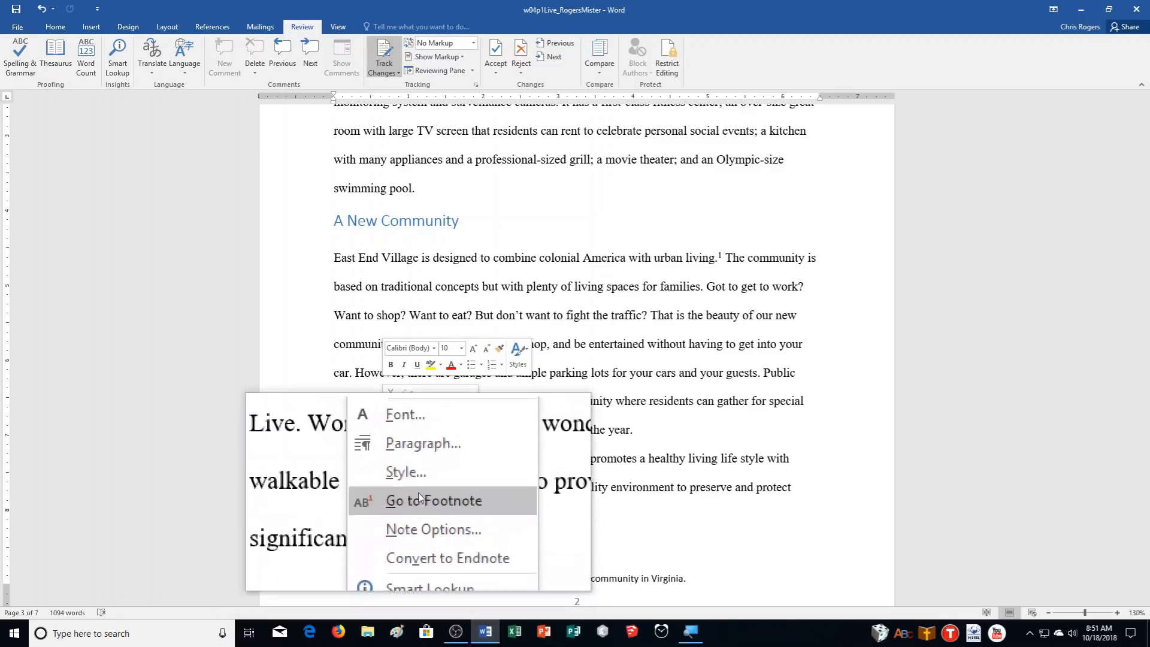
pyautogui.click(413, 484)
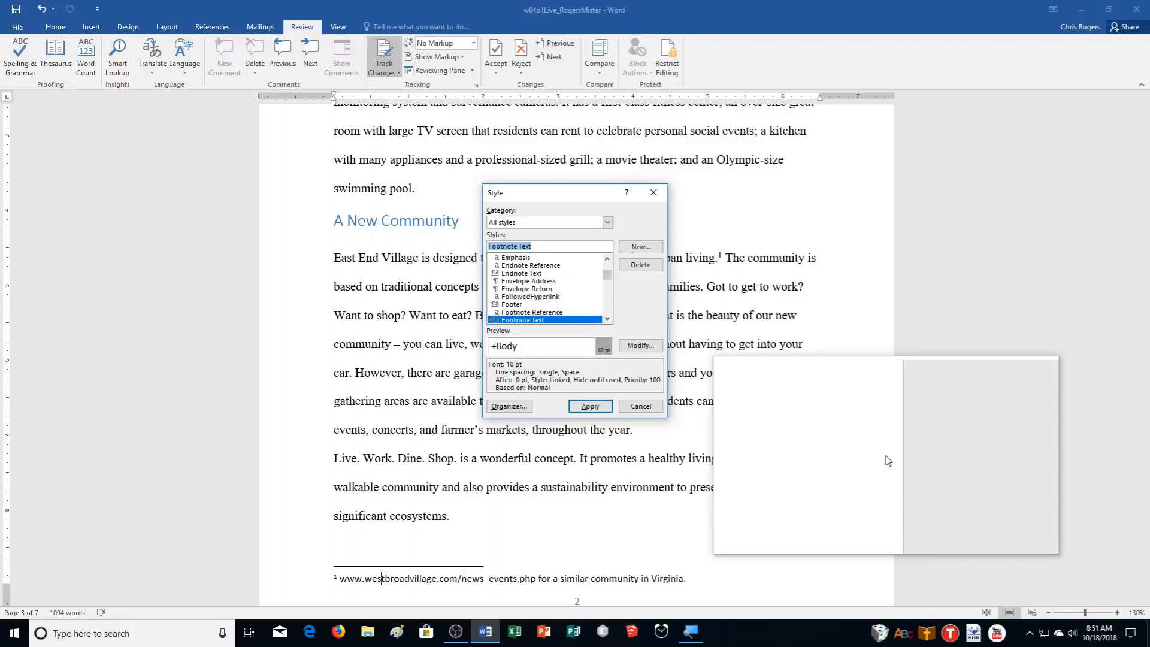
pyautogui.click(636, 346)
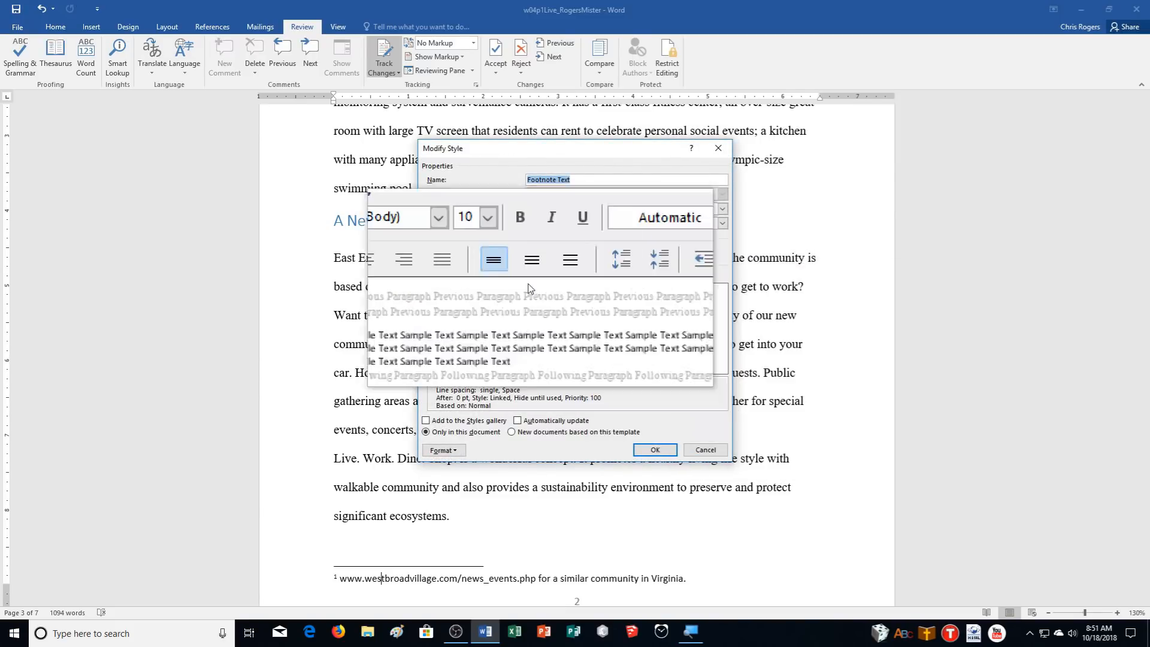
pyautogui.click(477, 253)
pyautogui.write('Times New Roman')
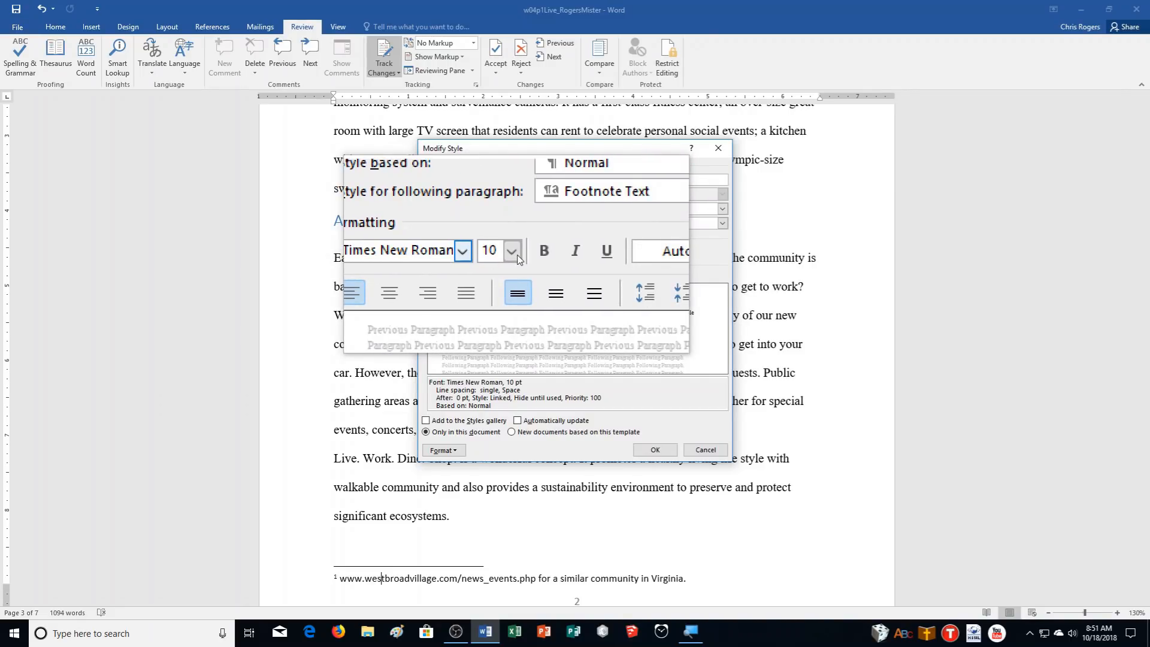
pyautogui.click(659, 449)
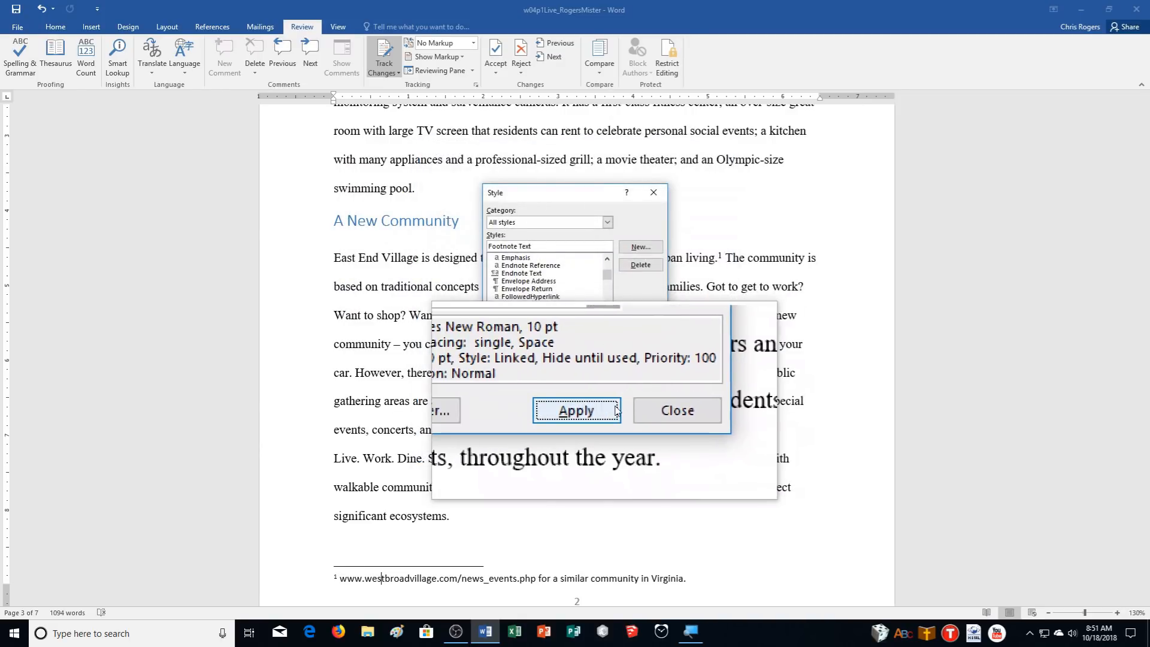
pyautogui.click(616, 410)
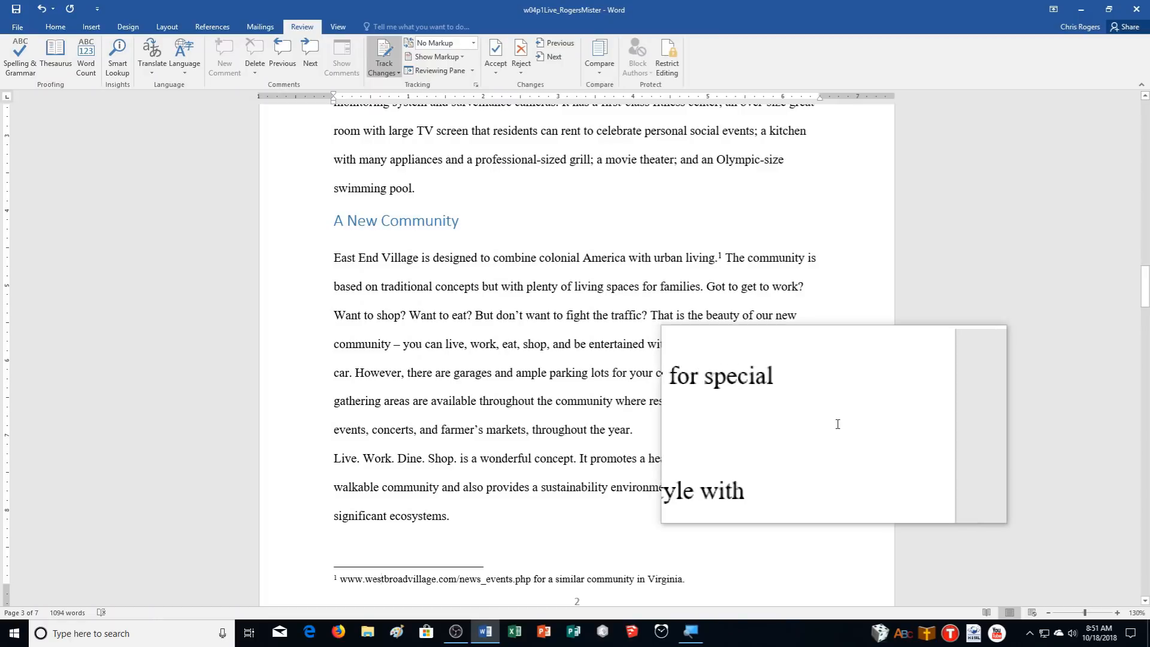
# Insert a page break before the Introduction heading so it starts on a new page
pyautogui.scroll(3, 854, 475)
pyautogui.scroll(3, 865, 482)
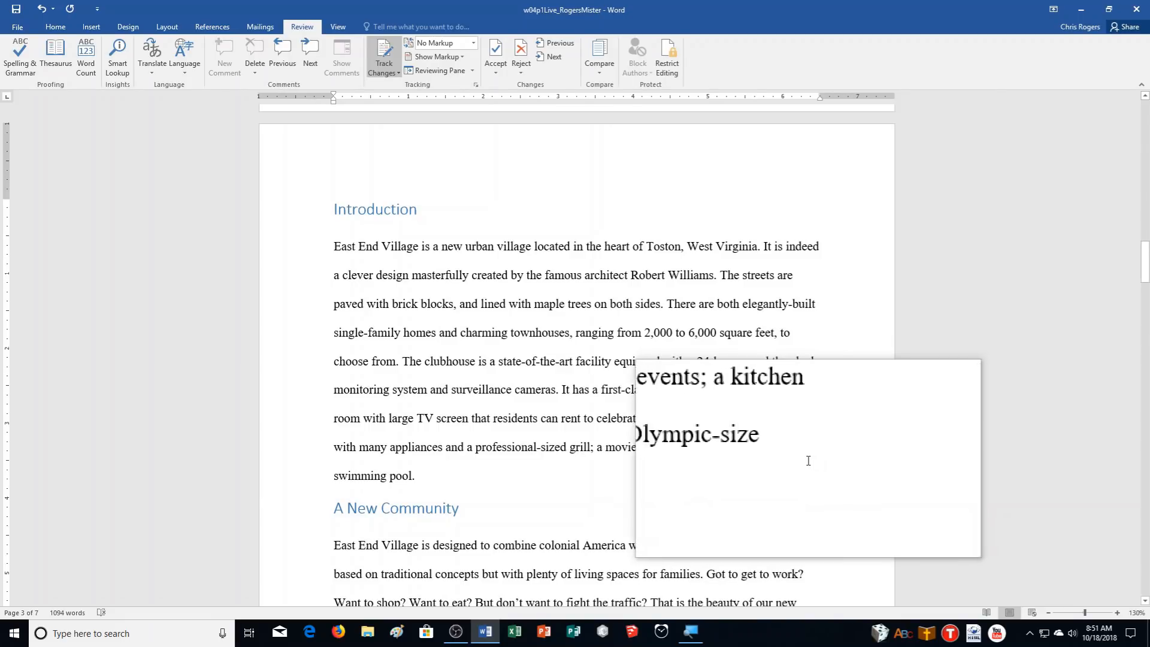
pyautogui.click(335, 210)
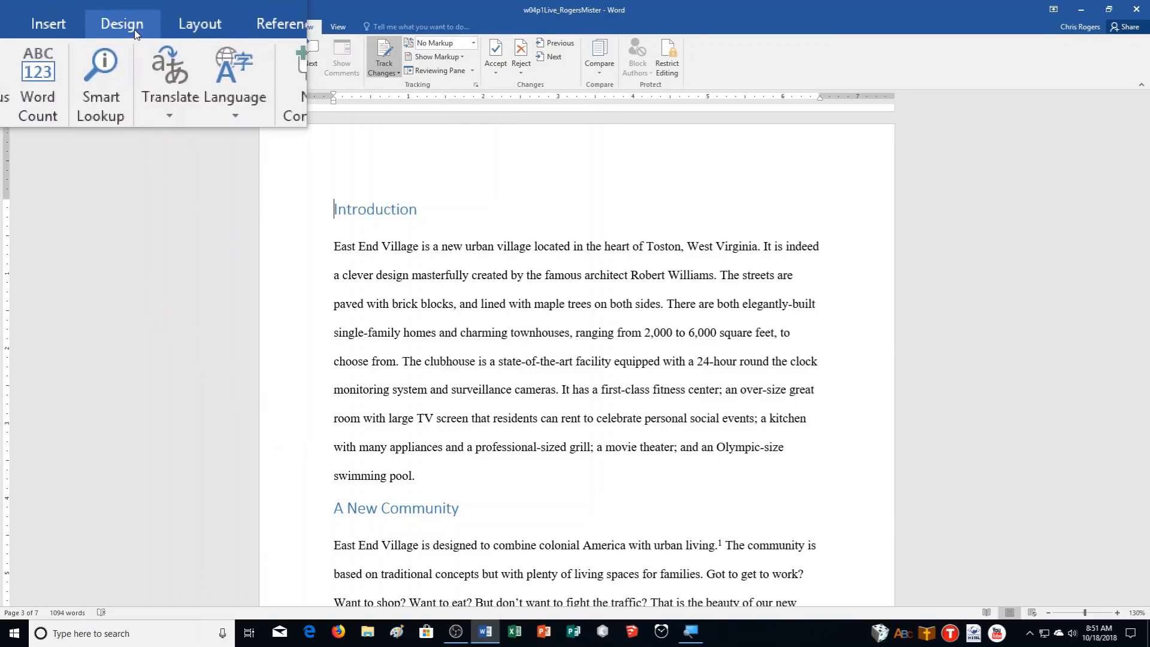
pyautogui.click(107, 27)
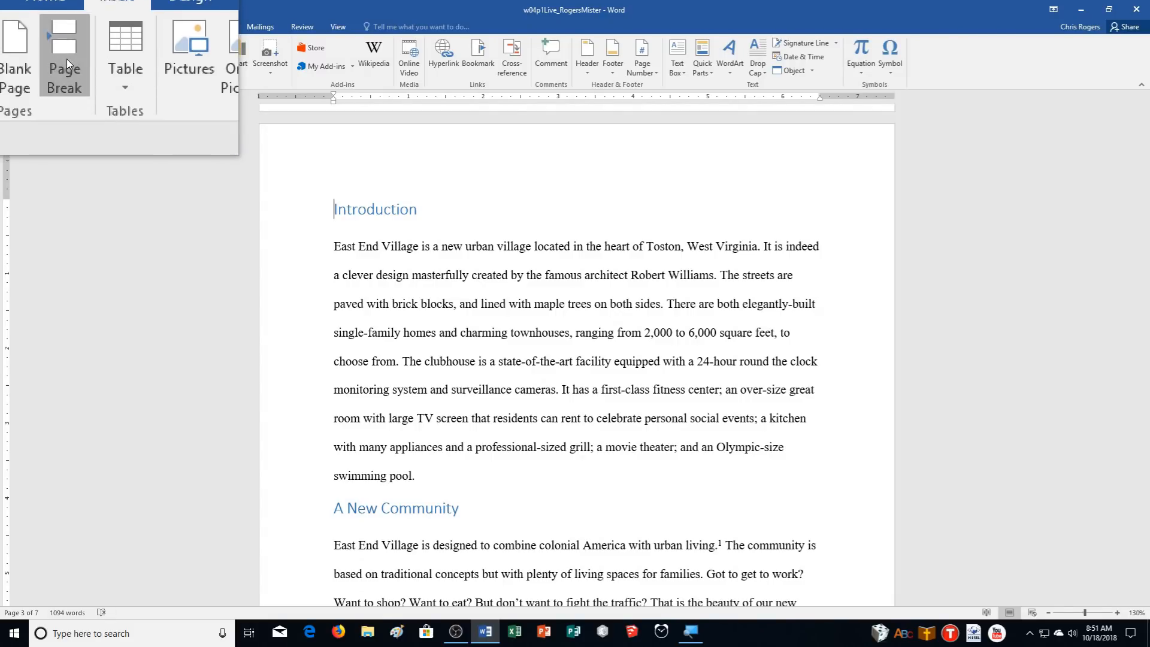
pyautogui.click(64, 60)
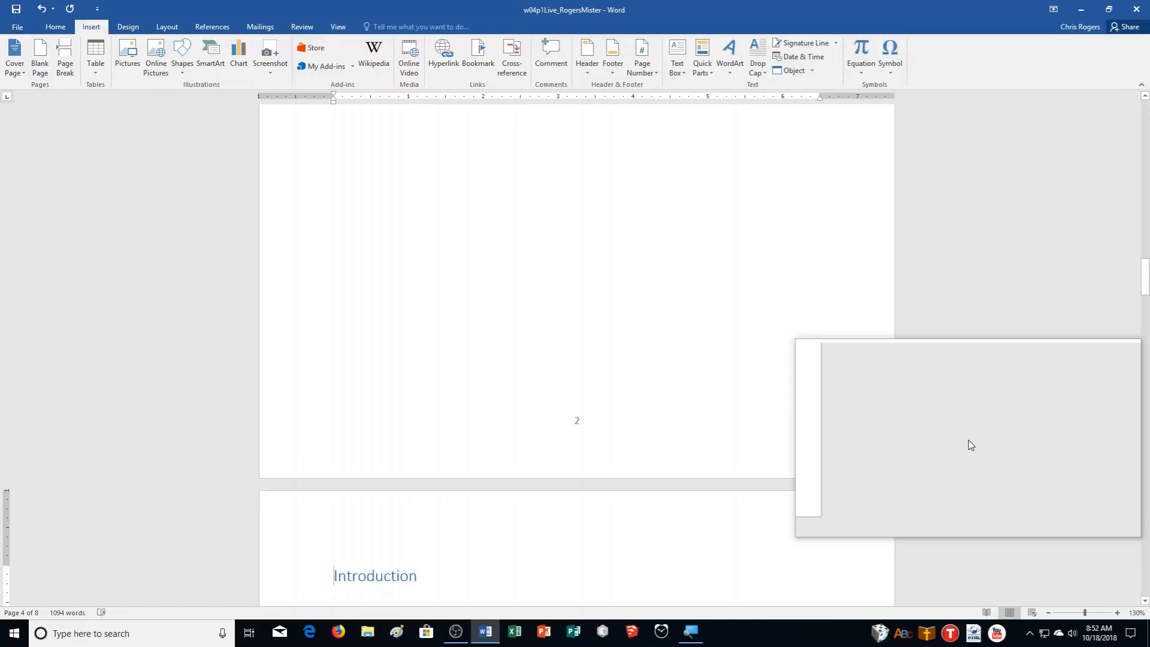
pyautogui.scroll(3, 971, 445)
pyautogui.scroll(4, 838, 464)
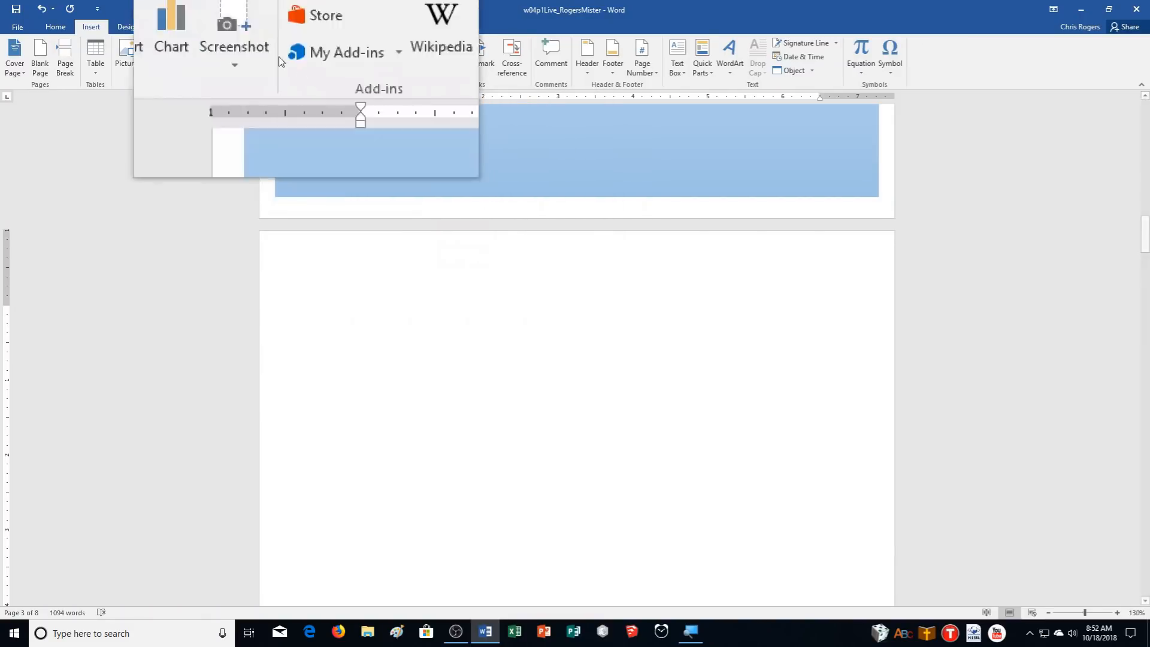
# Insert an Automatic Table 2 table of contents on the empty page, then follow its Conclusion entry
pyautogui.click(216, 30)
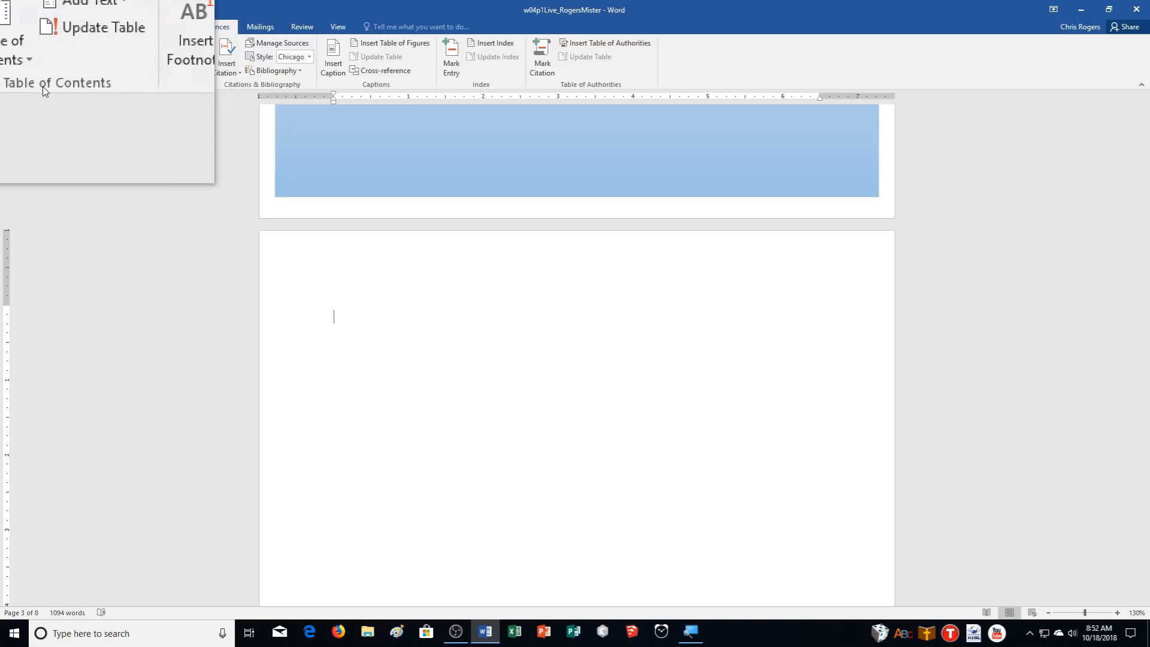
pyautogui.click(15, 63)
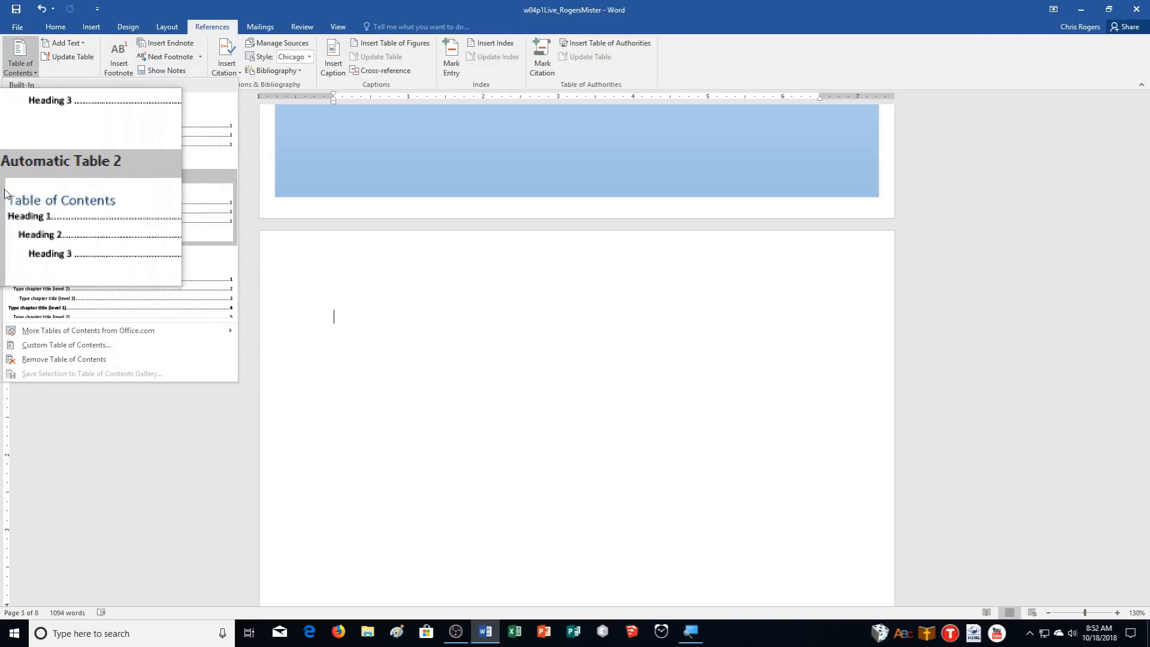
pyautogui.click(12, 191)
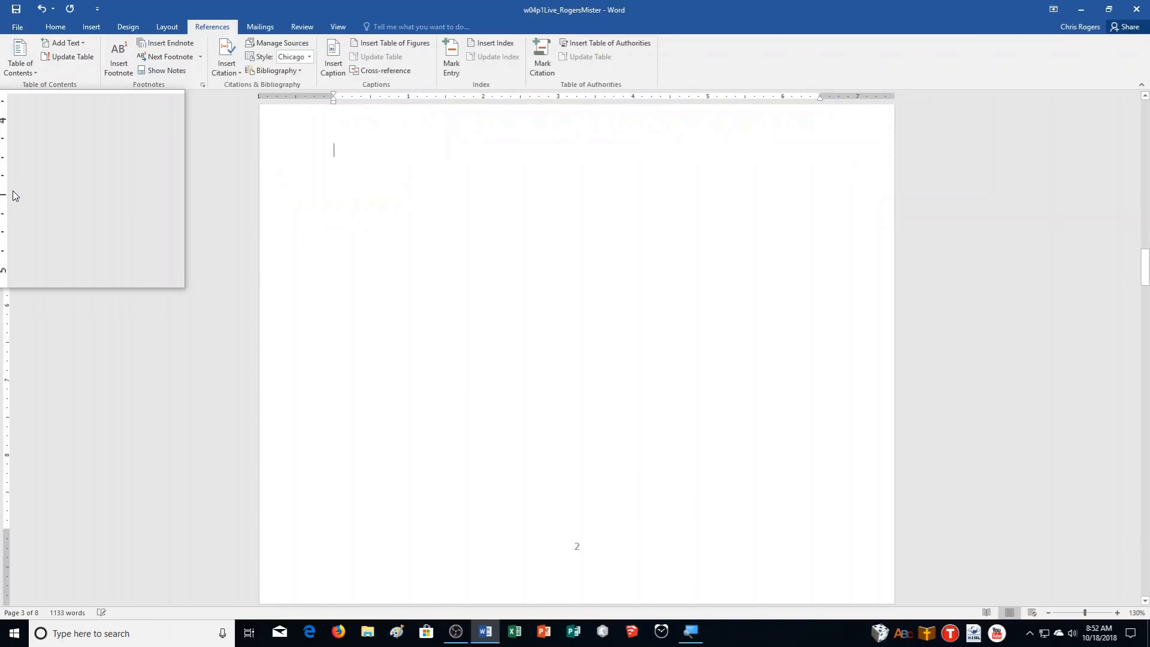
pyautogui.scroll(5, 770, 375)
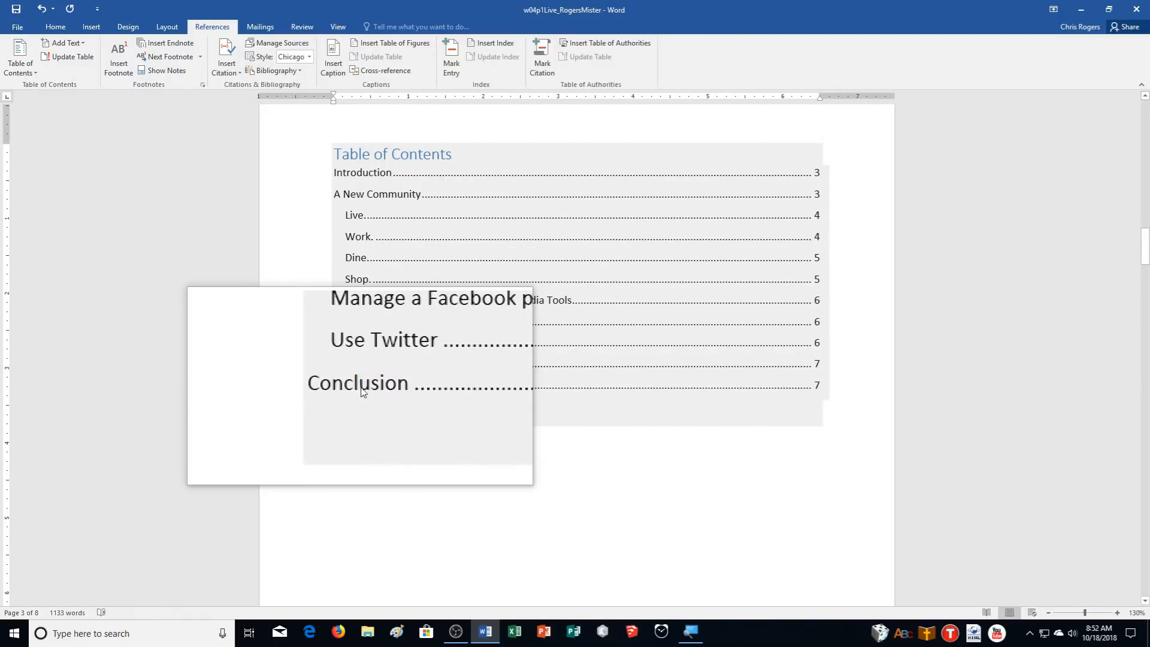
pyautogui.keyDown('ctrl'); pyautogui.click(362, 393); pyautogui.keyUp('ctrl')
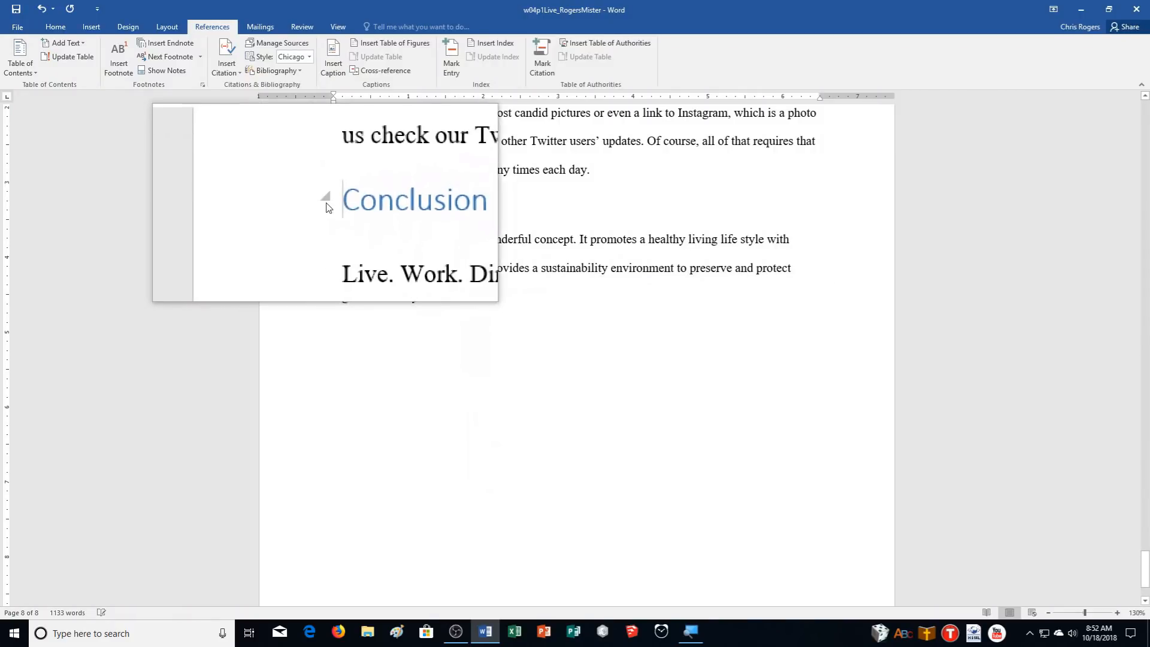
# Delete the Conclusion heading and paragraph, then scroll back up to the table of contents
pyautogui.moveTo(309, 209); pyautogui.dragTo(462, 299)
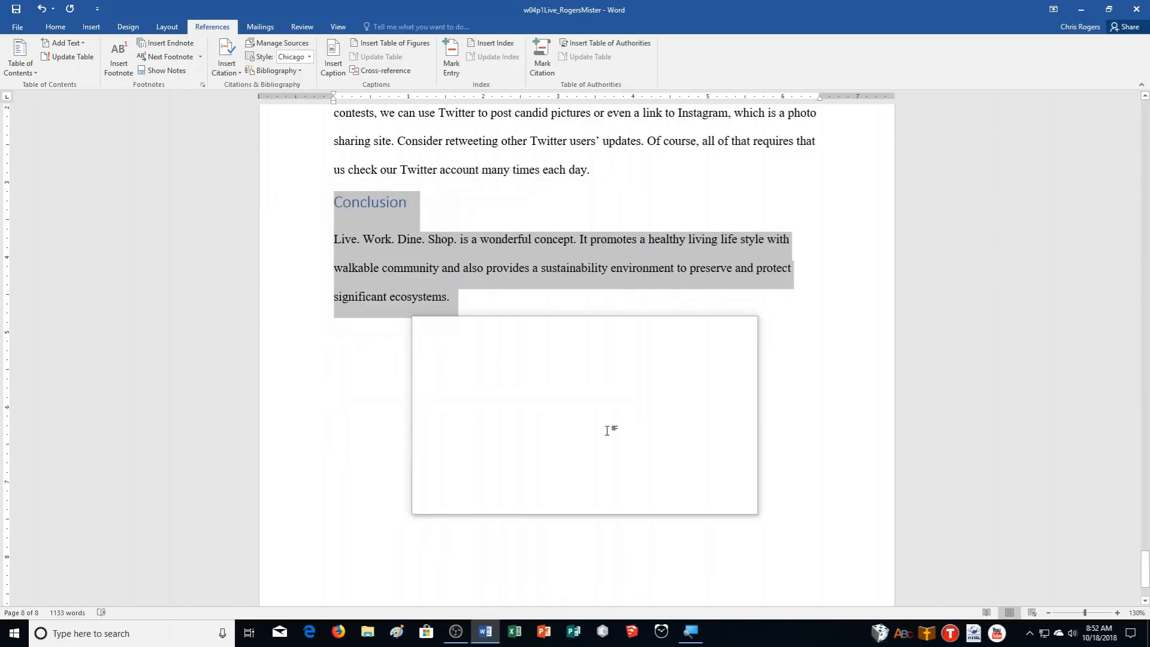
pyautogui.press('Delete')
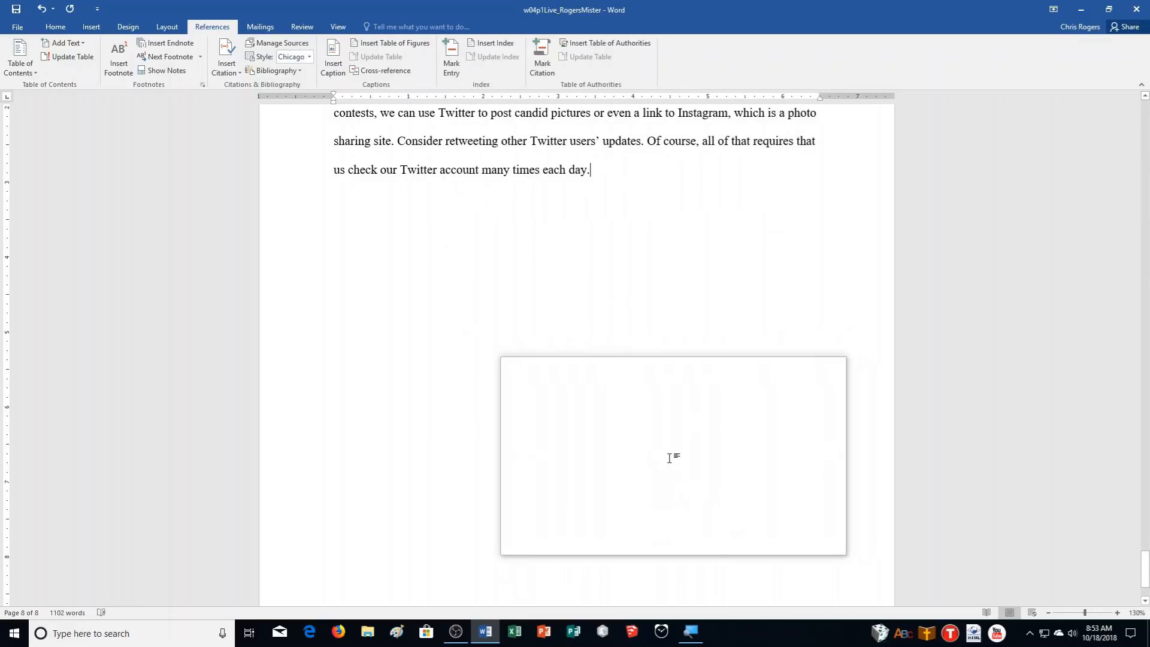
pyautogui.scroll(8, 665, 458)
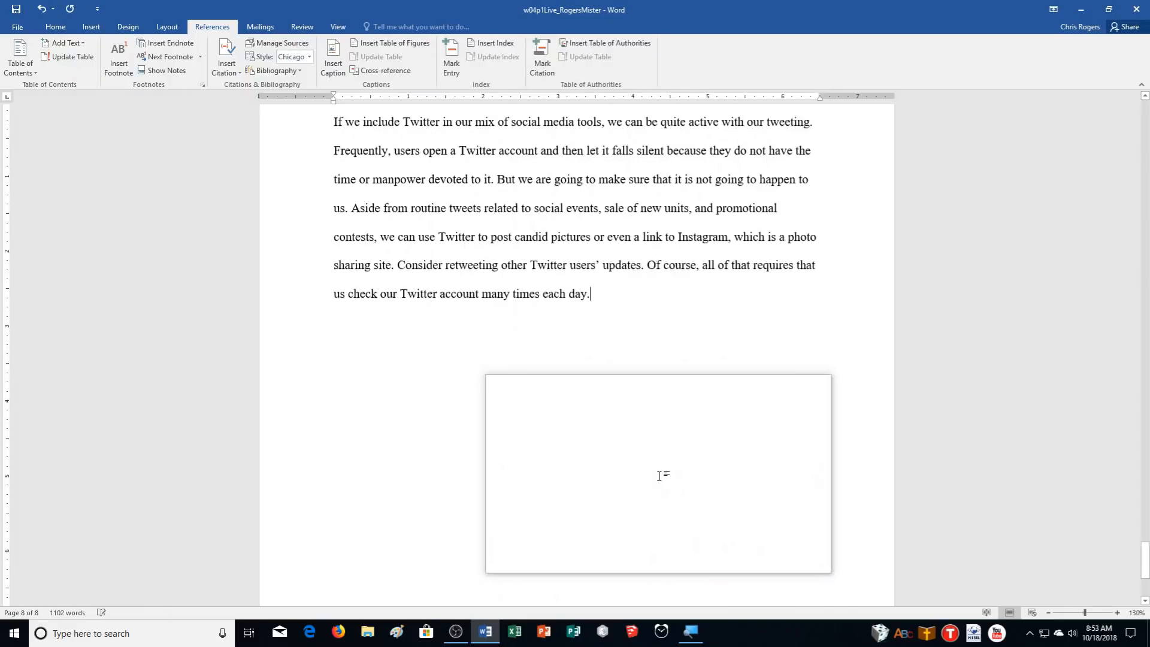
pyautogui.scroll(18, 614, 408)
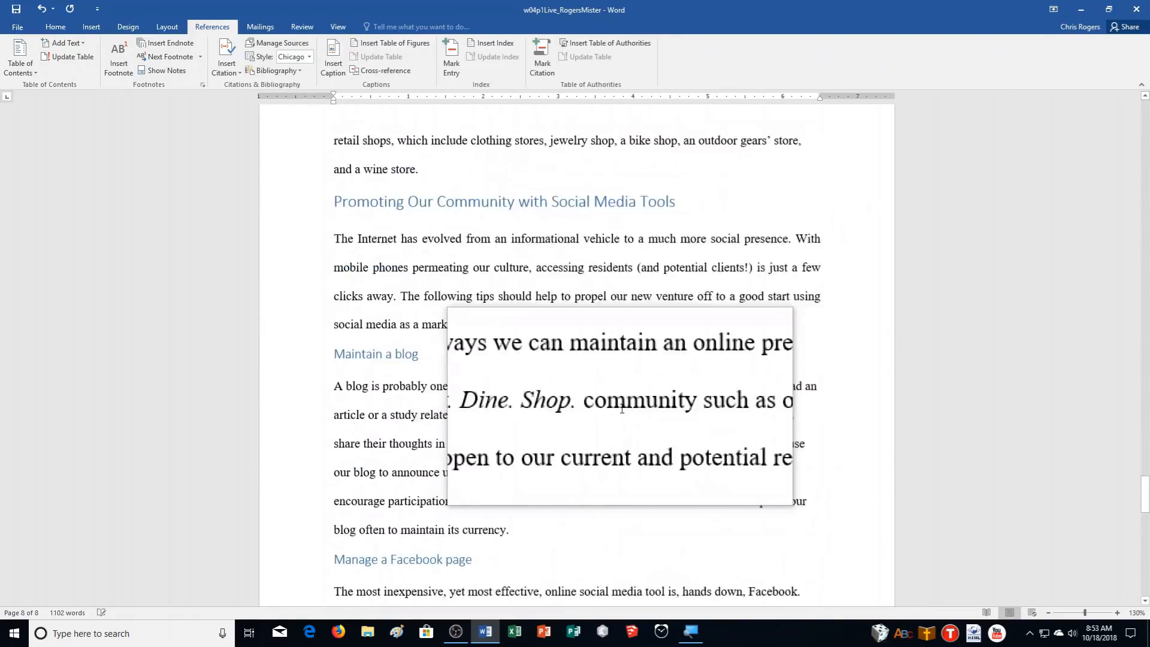
pyautogui.scroll(15, 622, 406)
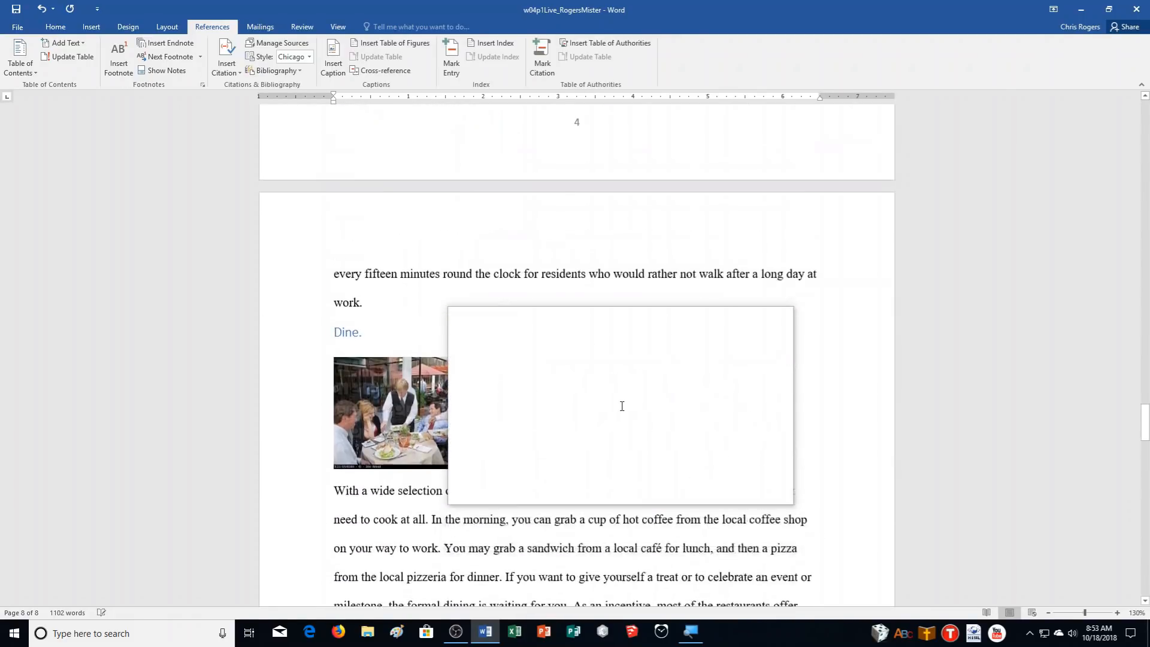
pyautogui.scroll(14, 622, 406)
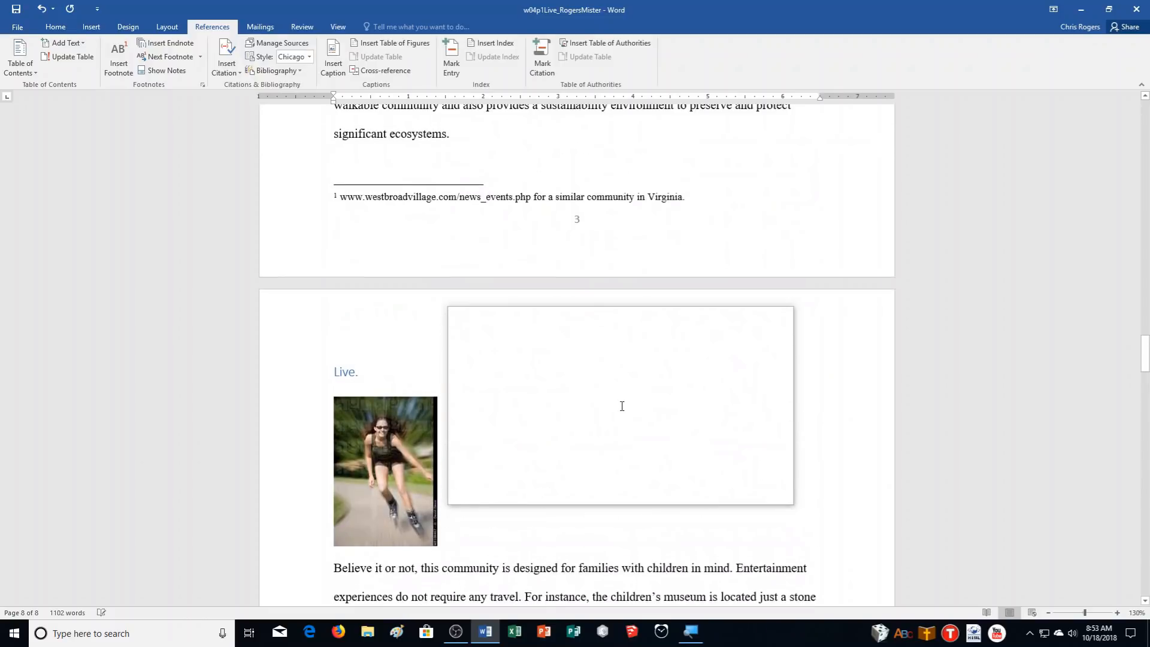
pyautogui.scroll(15, 621, 406)
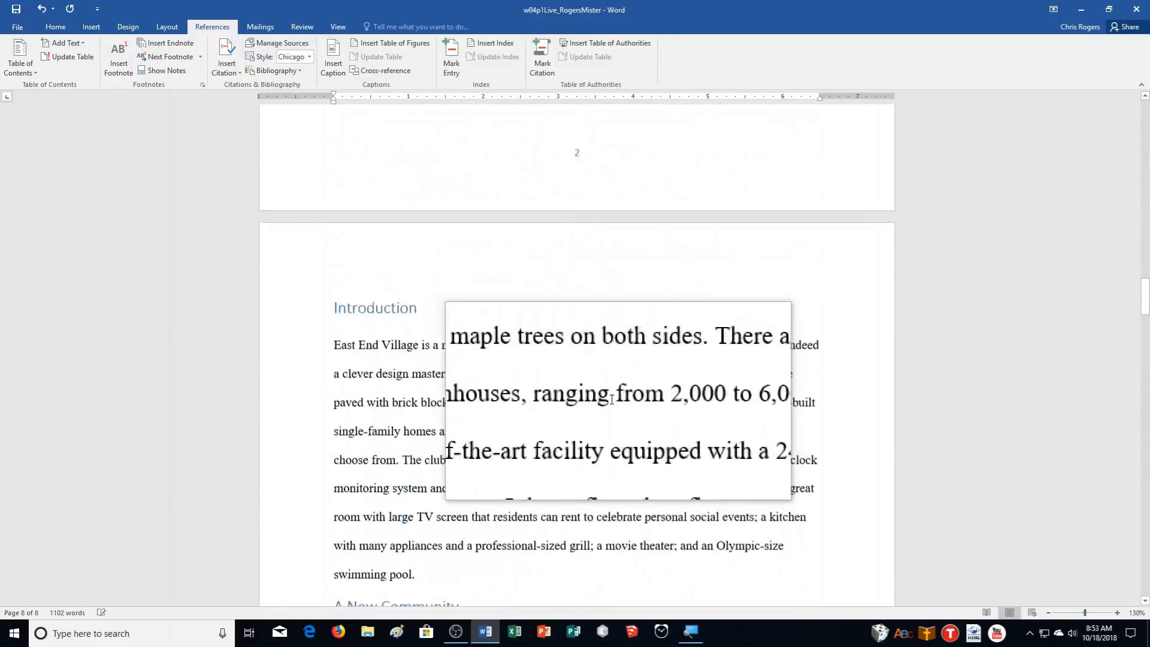
pyautogui.scroll(5, 610, 400)
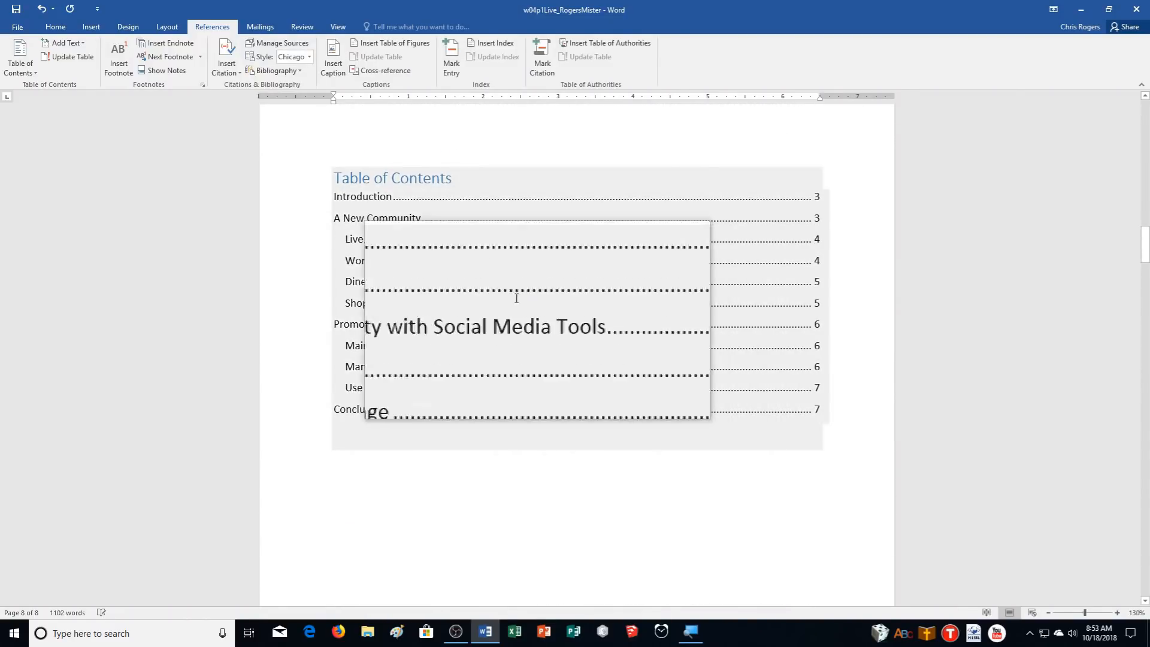
# Update the entire table of contents so its entries and page numbers are refreshed
pyautogui.click(416, 184)
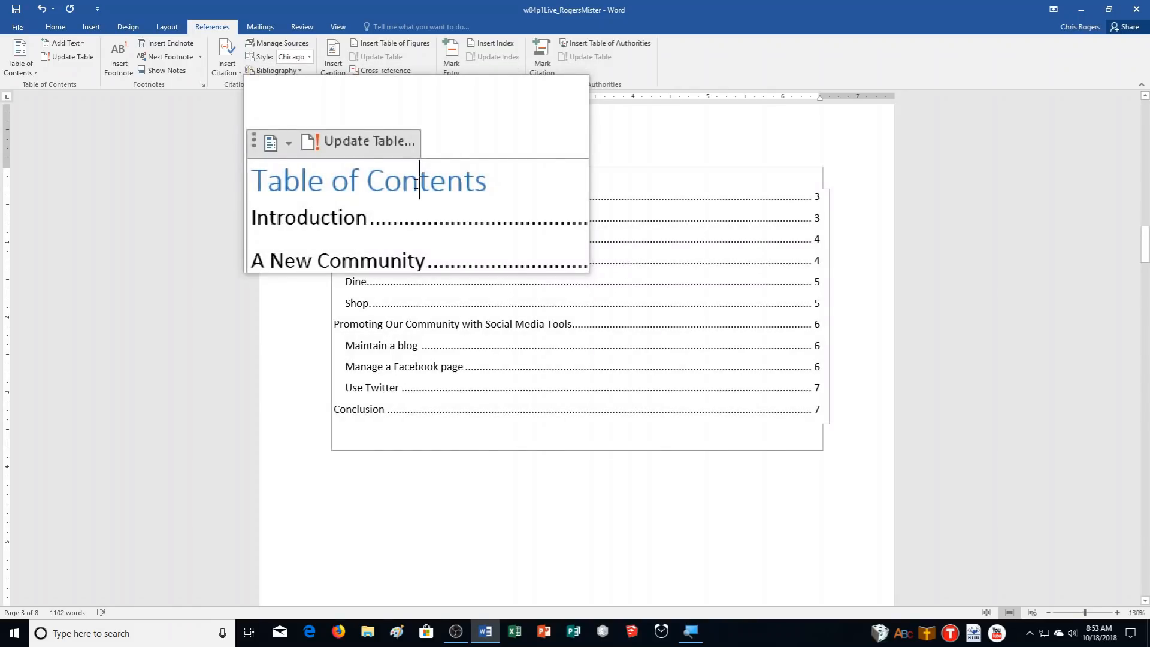
pyautogui.click(365, 160)
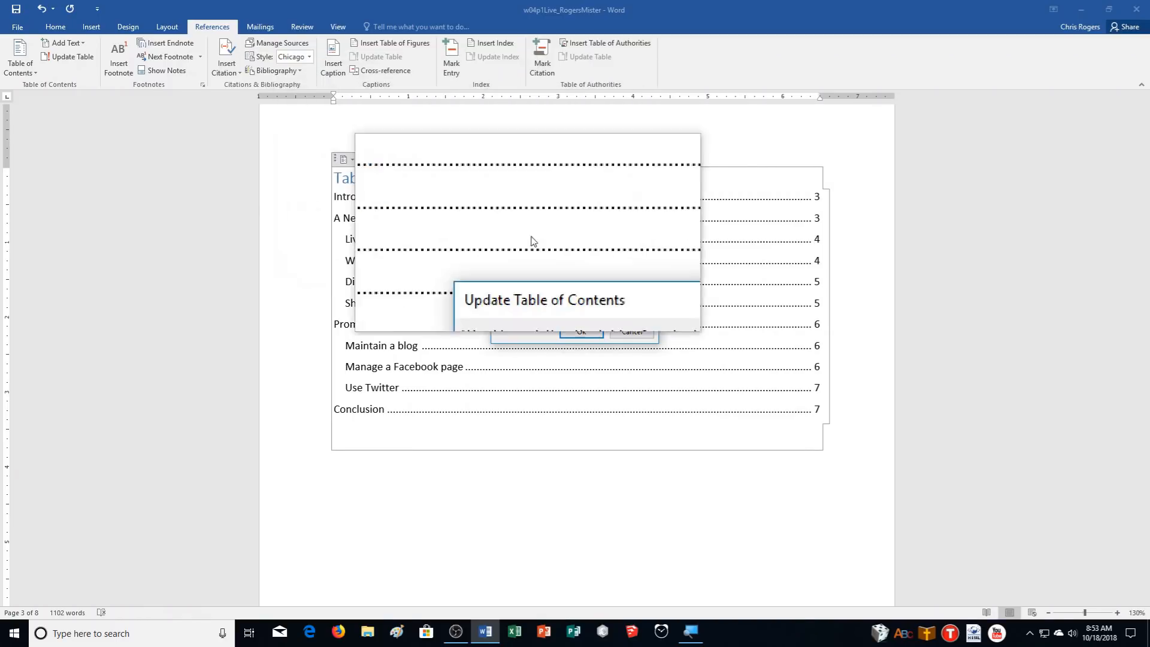
pyautogui.click(534, 313)
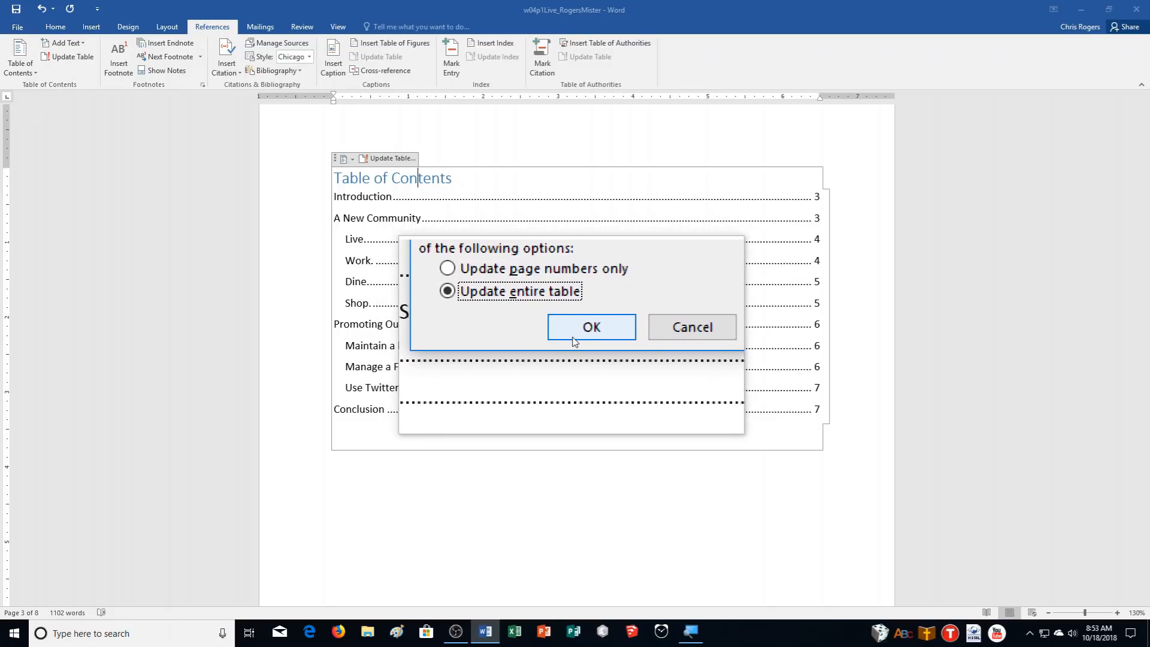
pyautogui.click(572, 334)
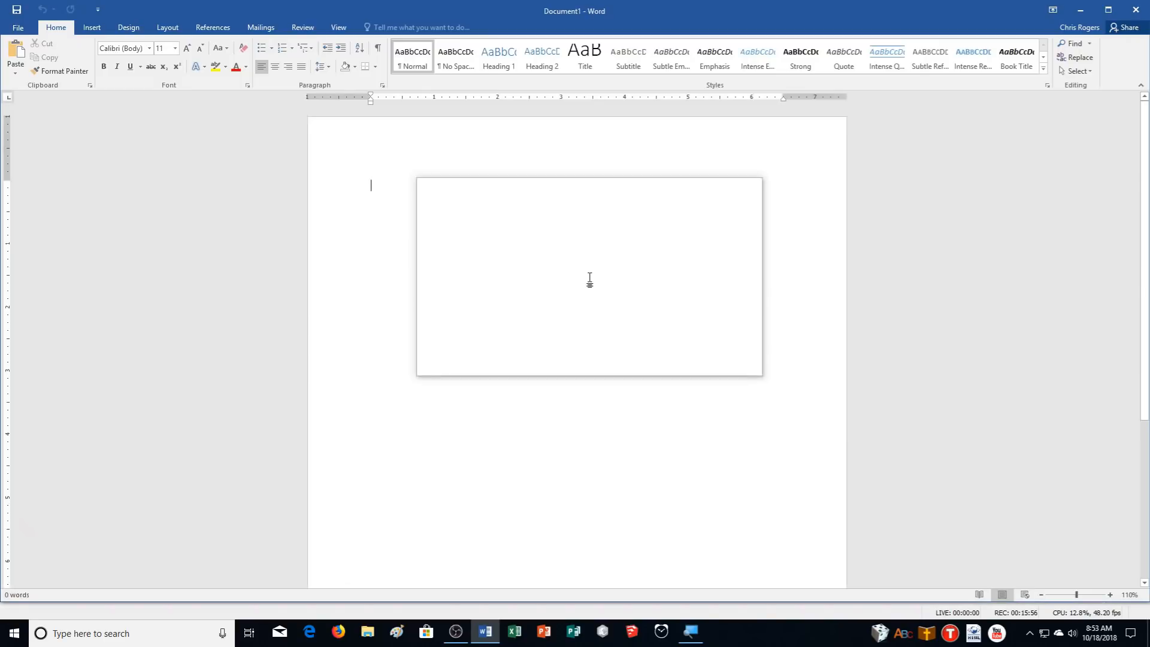
# Open w04p1Live_RogersMister from the Recent documents list and scroll through its pages
pyautogui.click(16, 28)
pyautogui.click(27, 235)
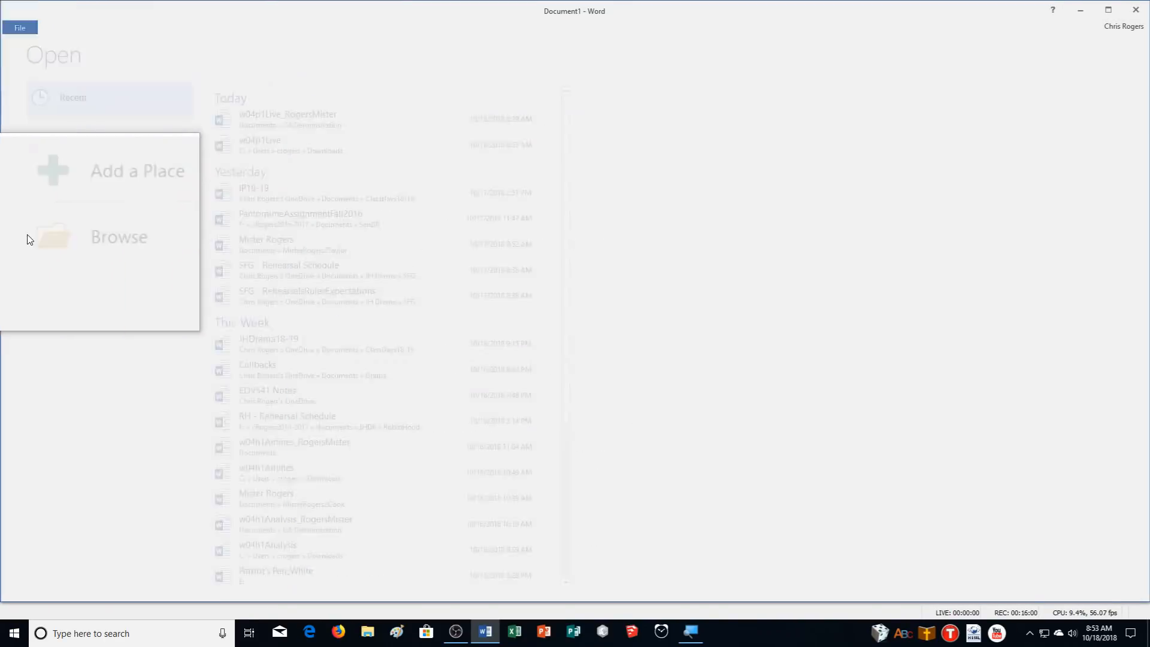
pyautogui.click(17, 27)
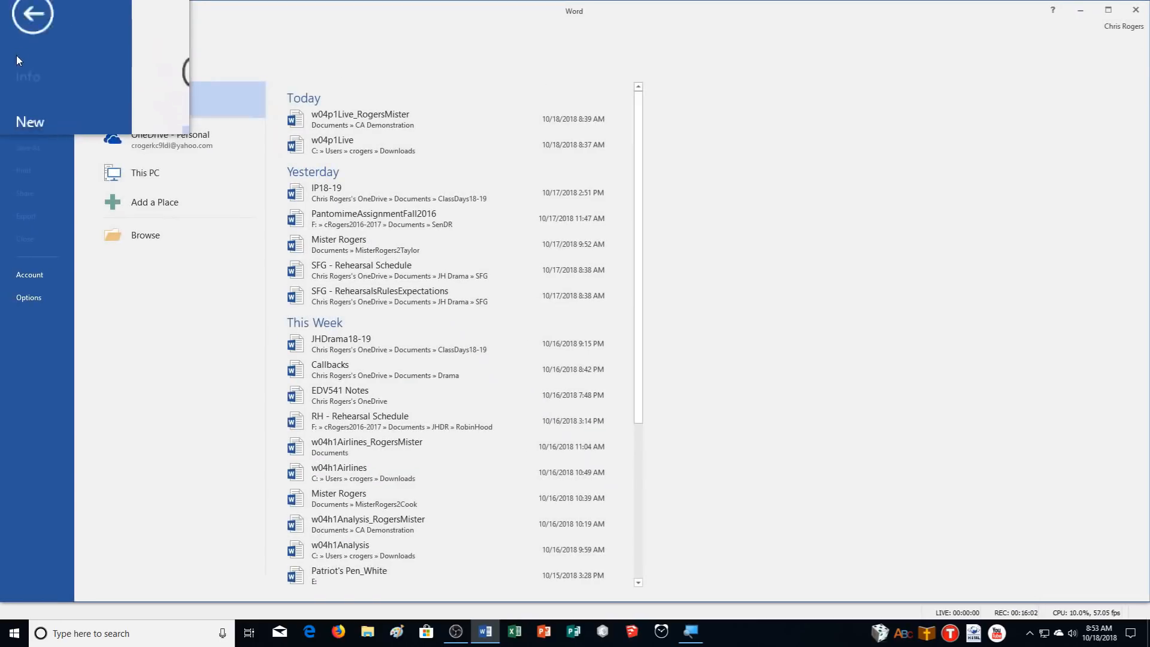
pyautogui.click(381, 129)
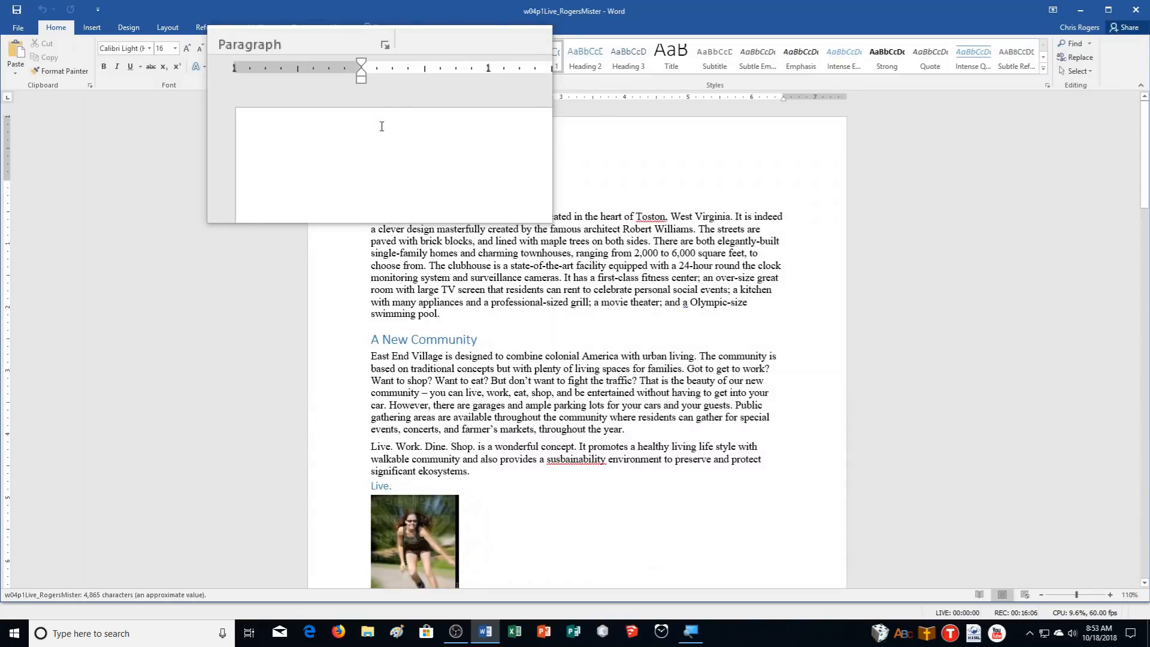
pyautogui.scroll(-8, 954, 481)
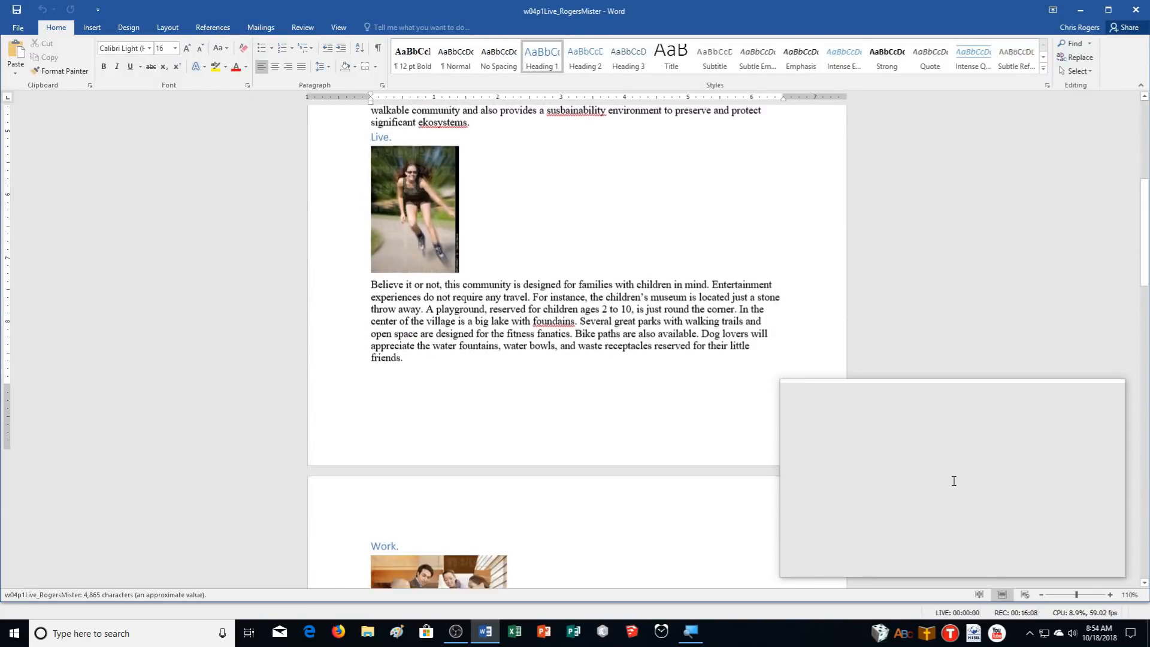
pyautogui.scroll(-15, 954, 481)
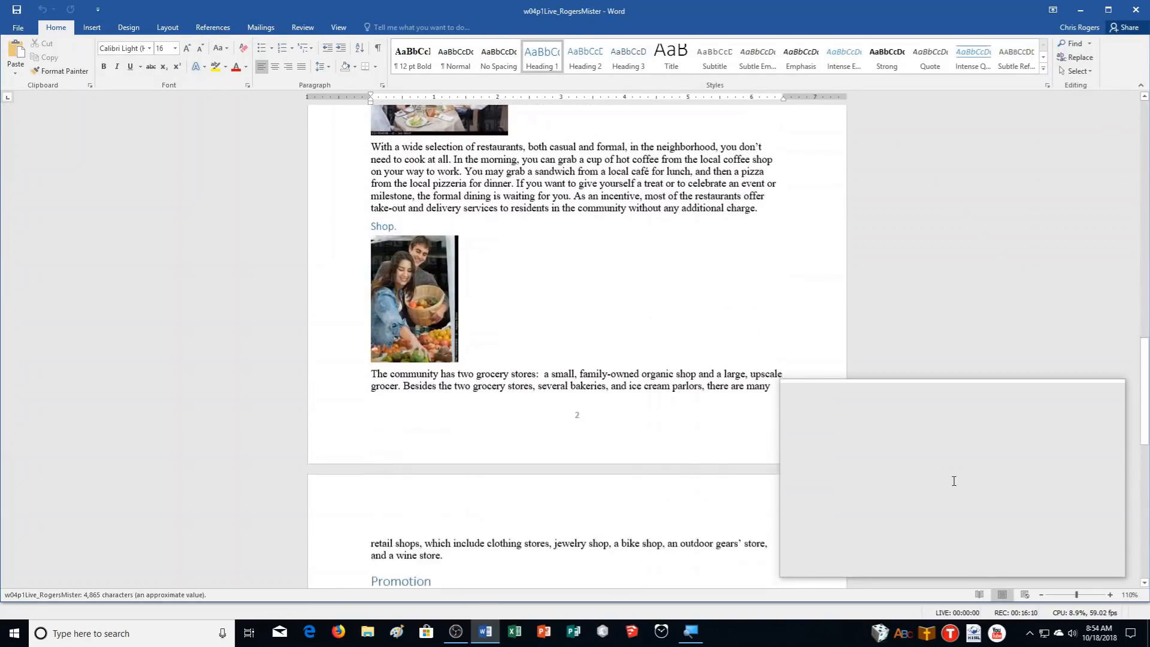
pyautogui.scroll(-15, 953, 481)
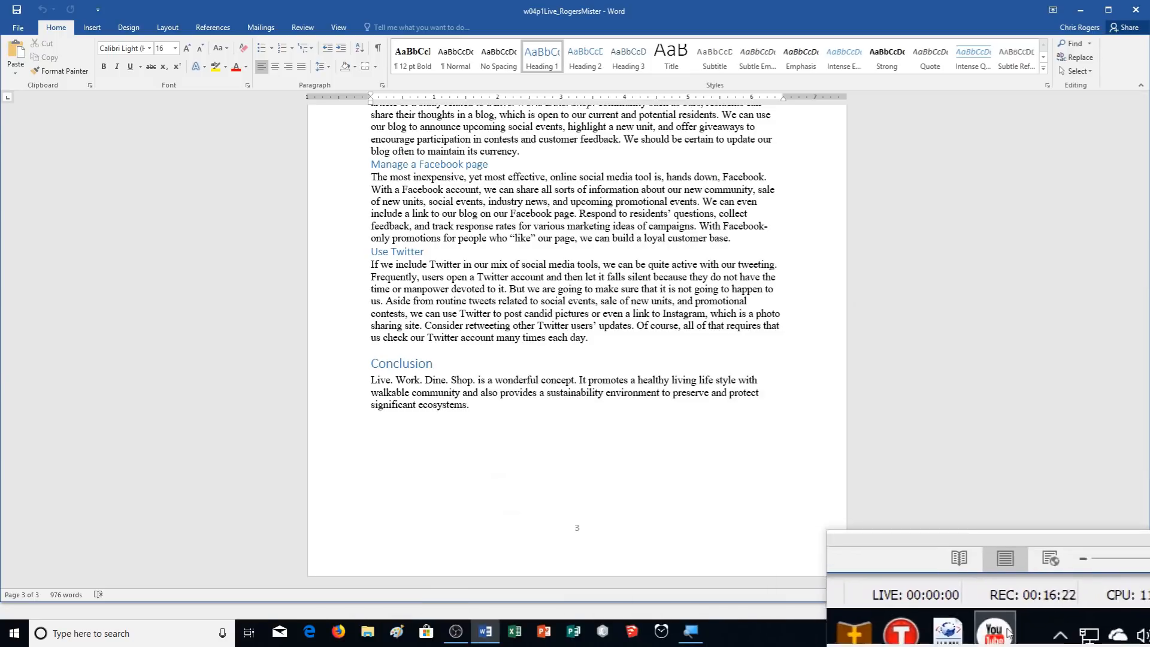
pyautogui.click(1030, 635)
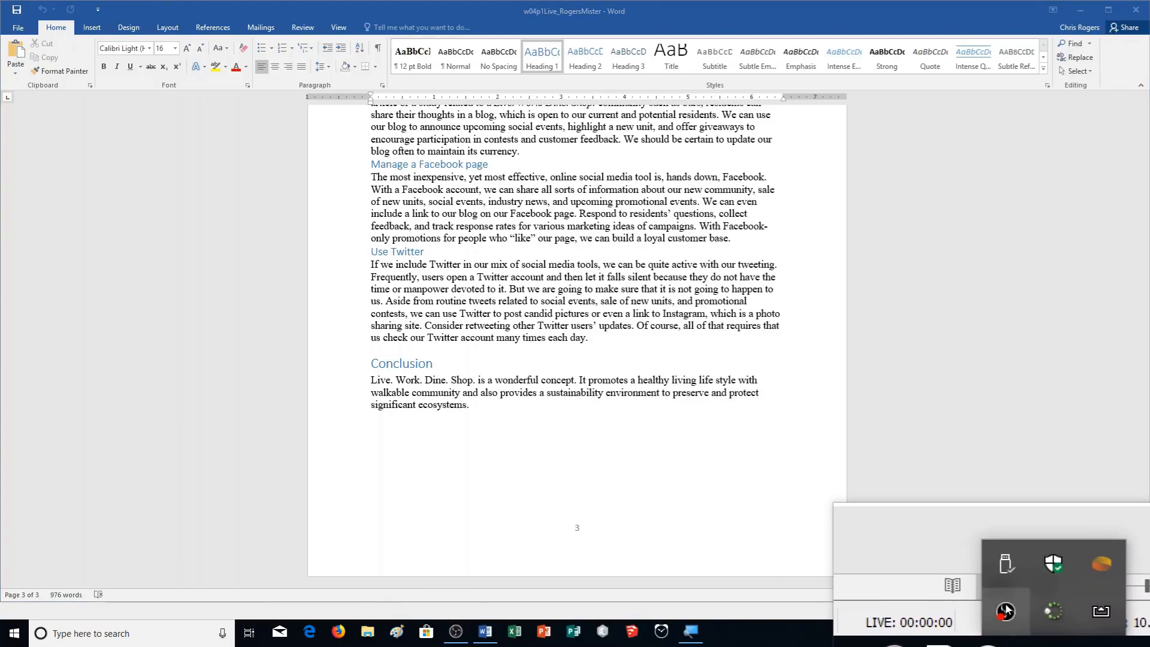
pyautogui.rightClick(1030, 635)
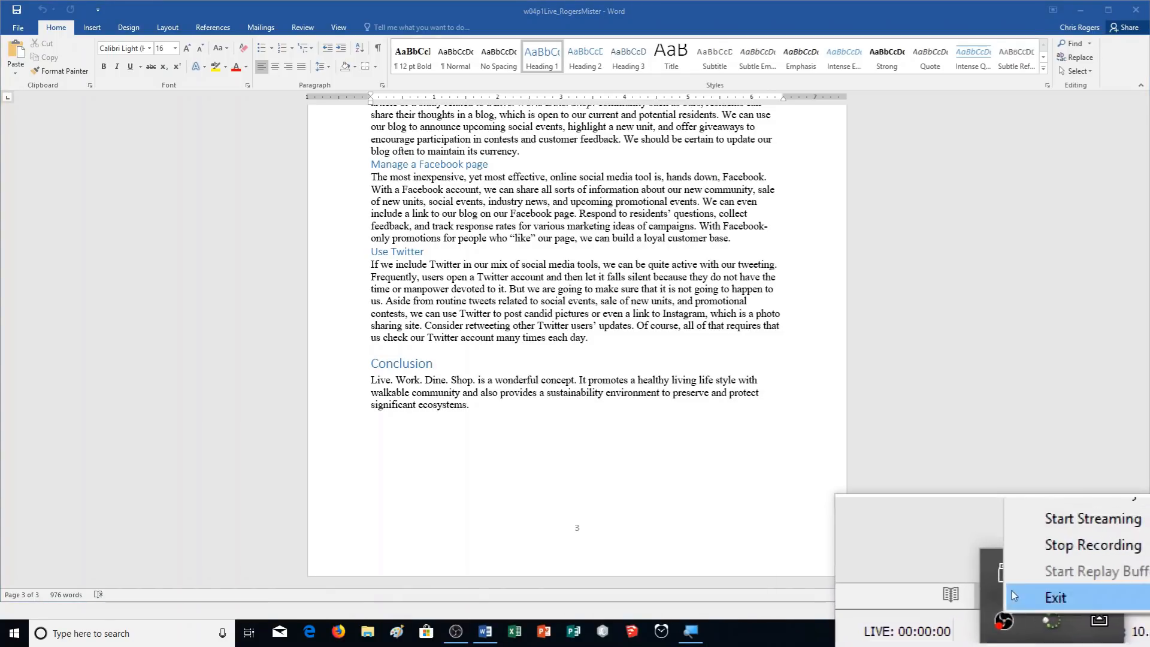
pyautogui.click(1078, 544)
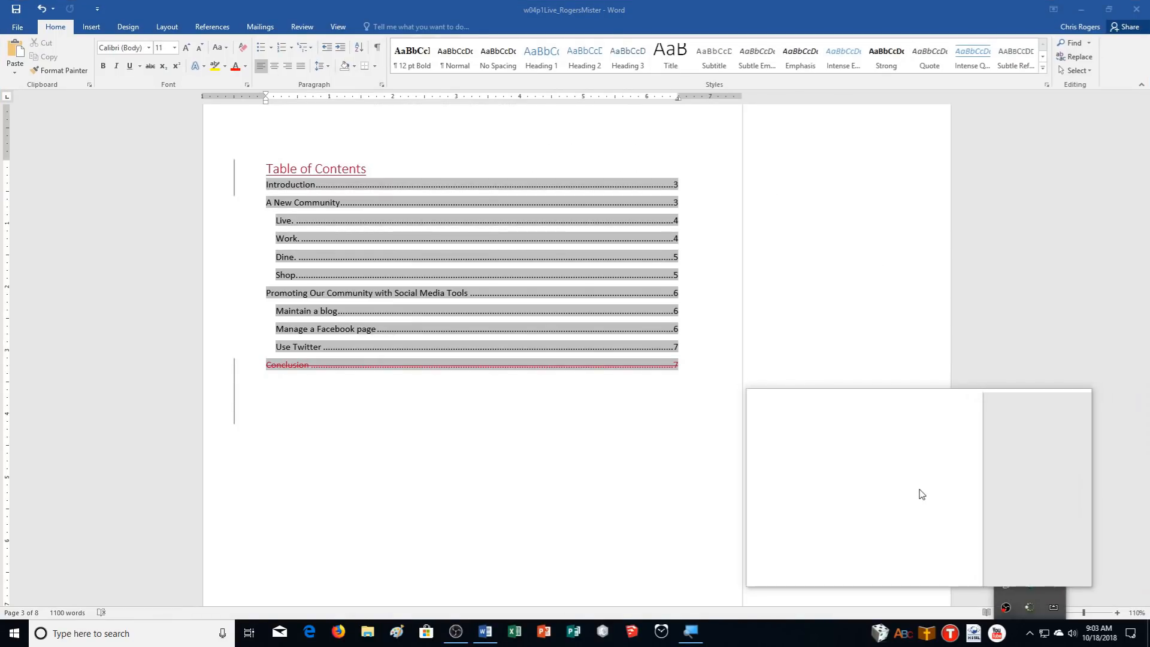
# Select the table of contents field and bring up the Review tools
pyautogui.click(680, 405)
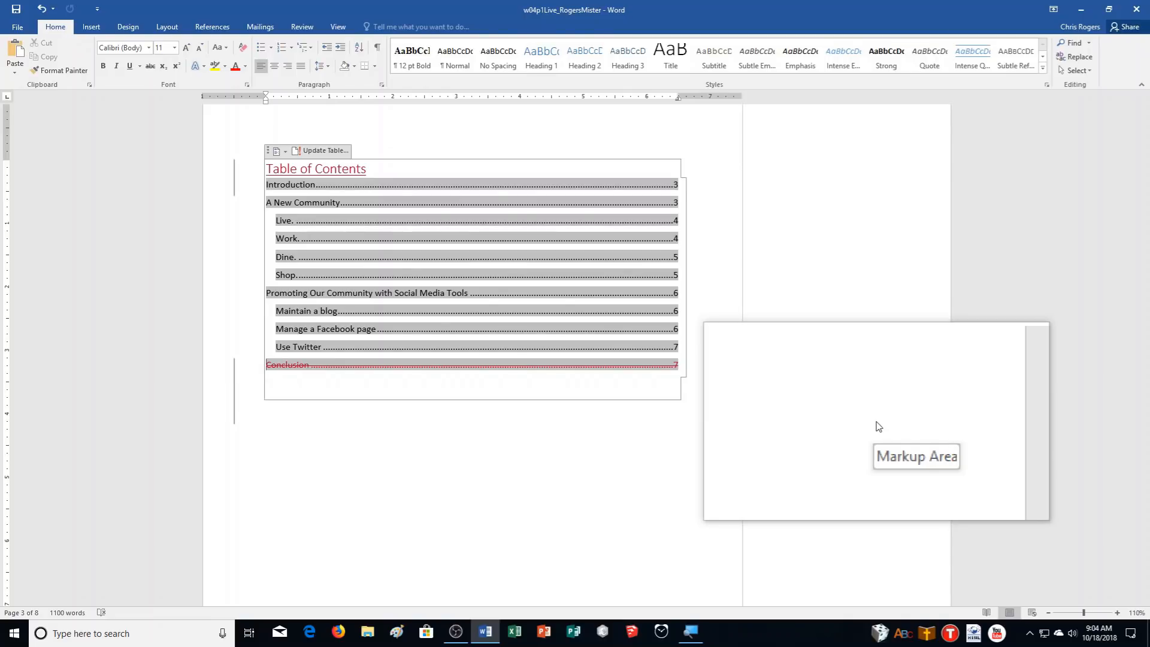
pyautogui.click(302, 27)
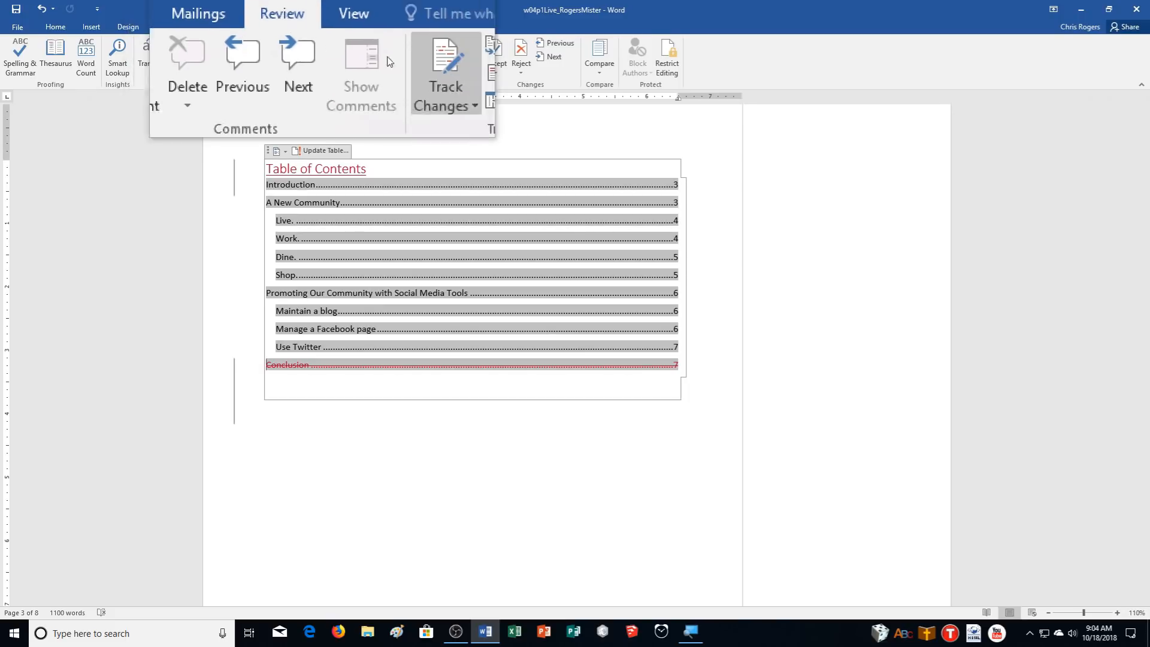
# Show Simple Markup, then accept all changes and stop tracking
pyautogui.click(474, 46)
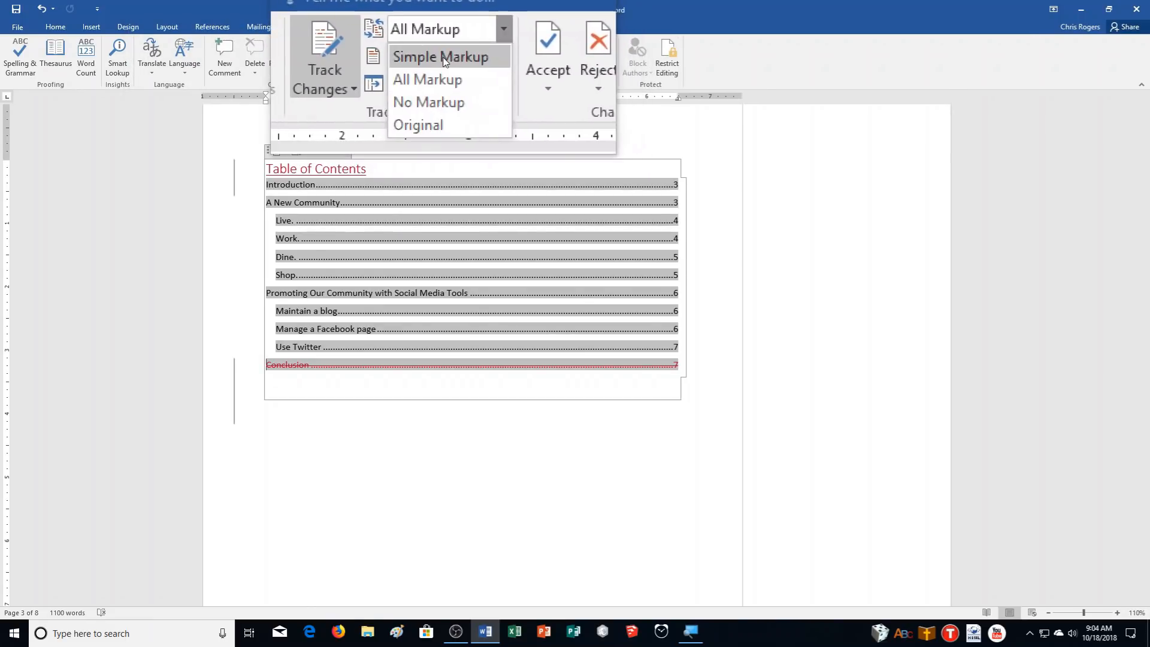
pyautogui.click(436, 54)
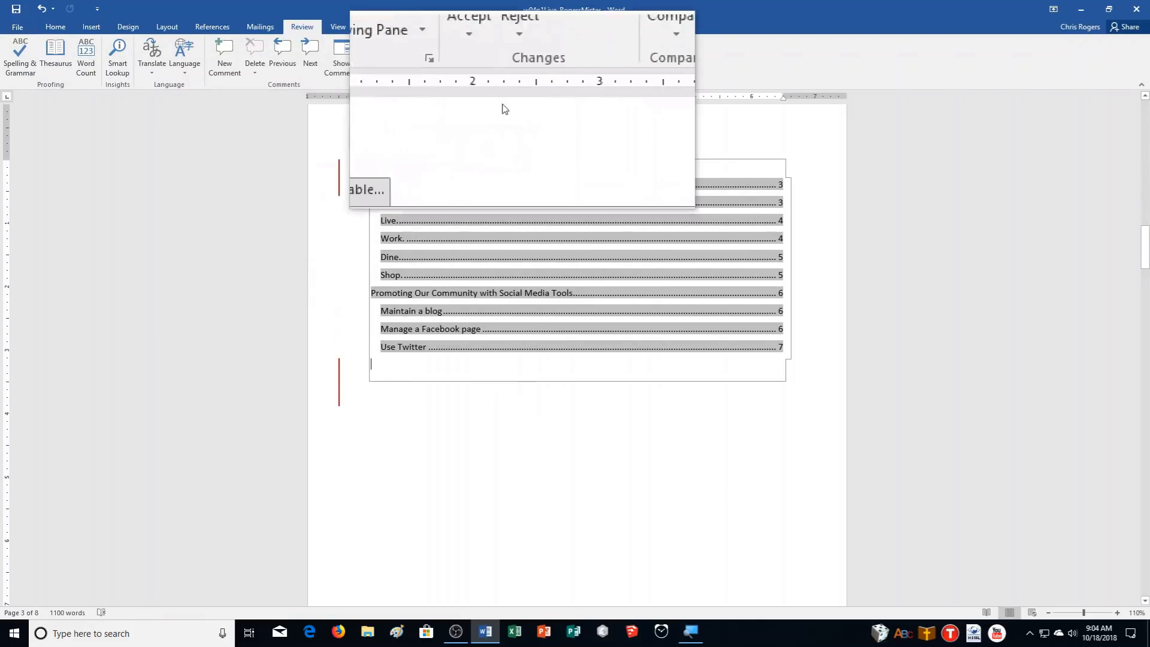
pyautogui.click(495, 73)
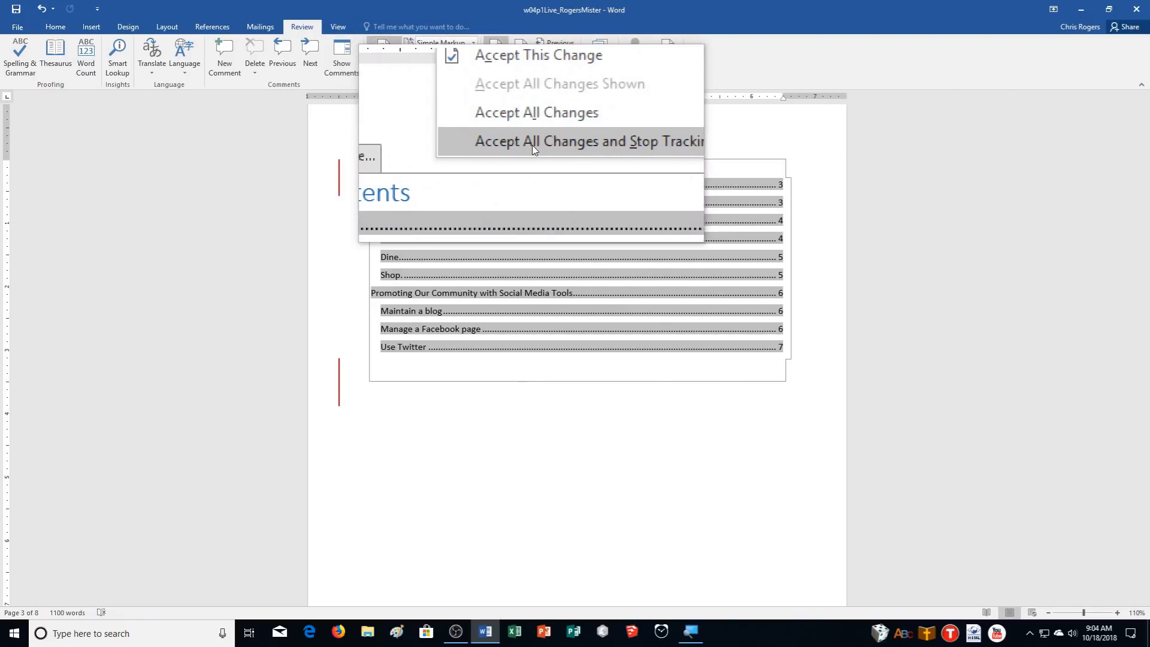
pyautogui.click(533, 146)
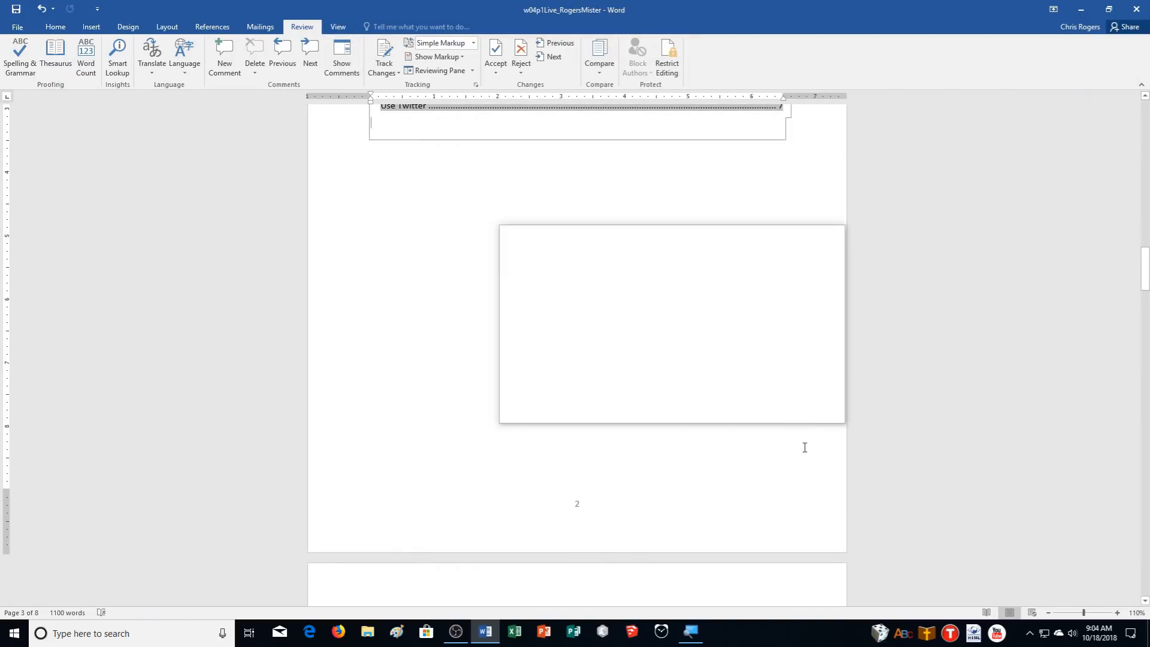
pyautogui.scroll(8, 791, 480)
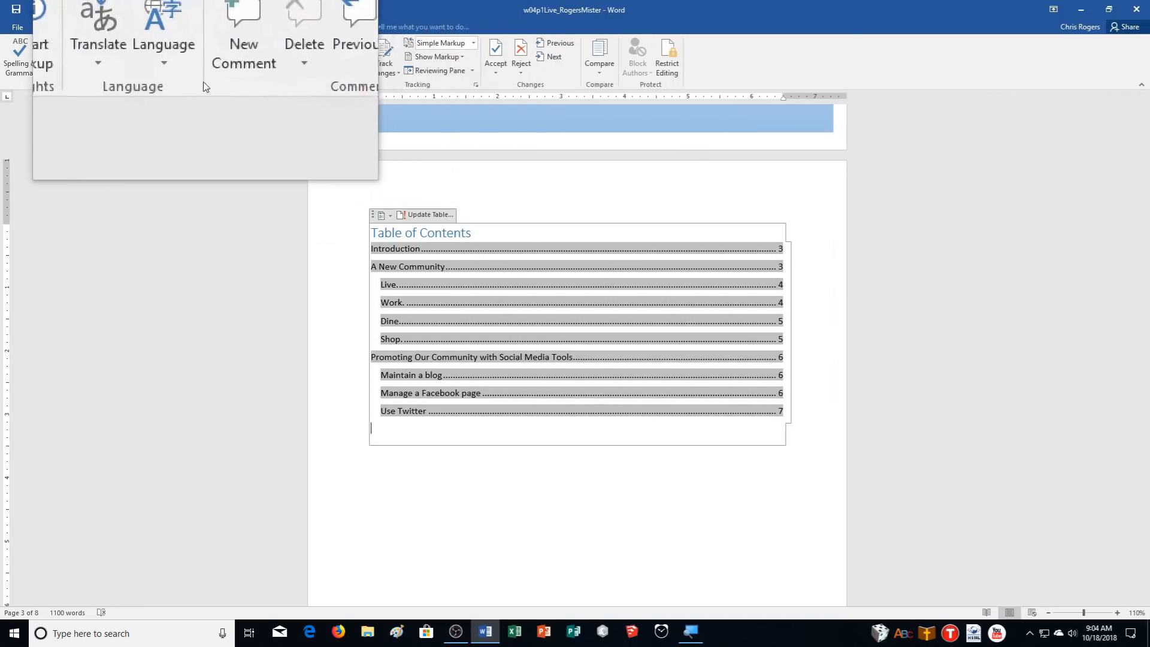
# Delete all comments in the document and scroll through the pages to check
pyautogui.click(263, 75)
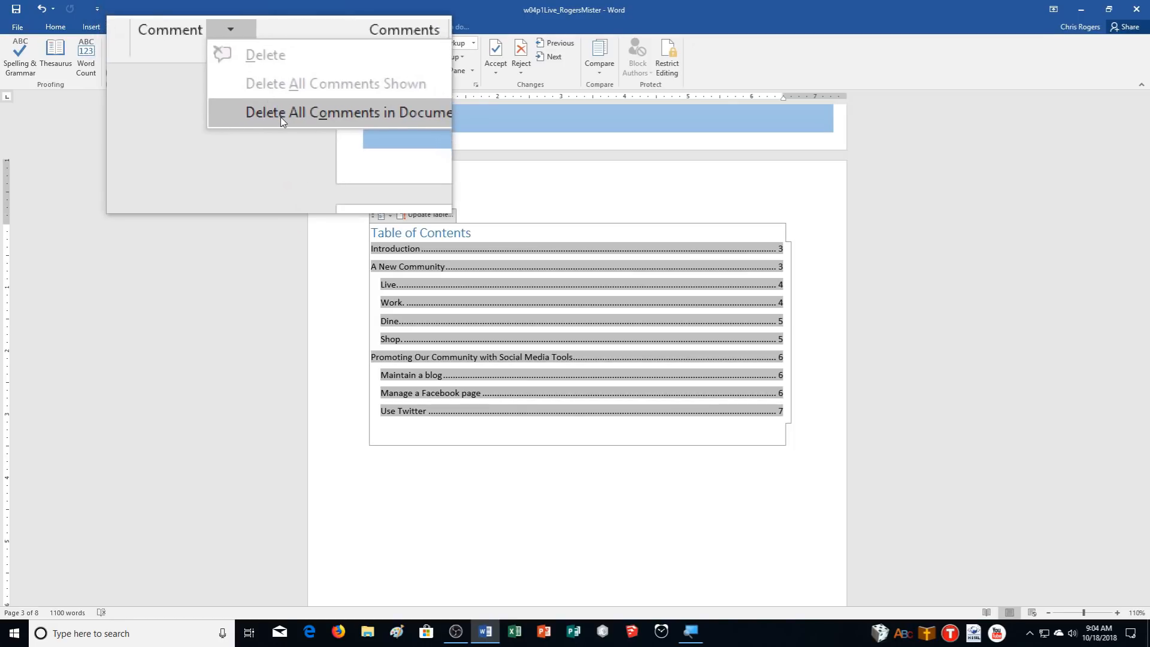
pyautogui.click(280, 117)
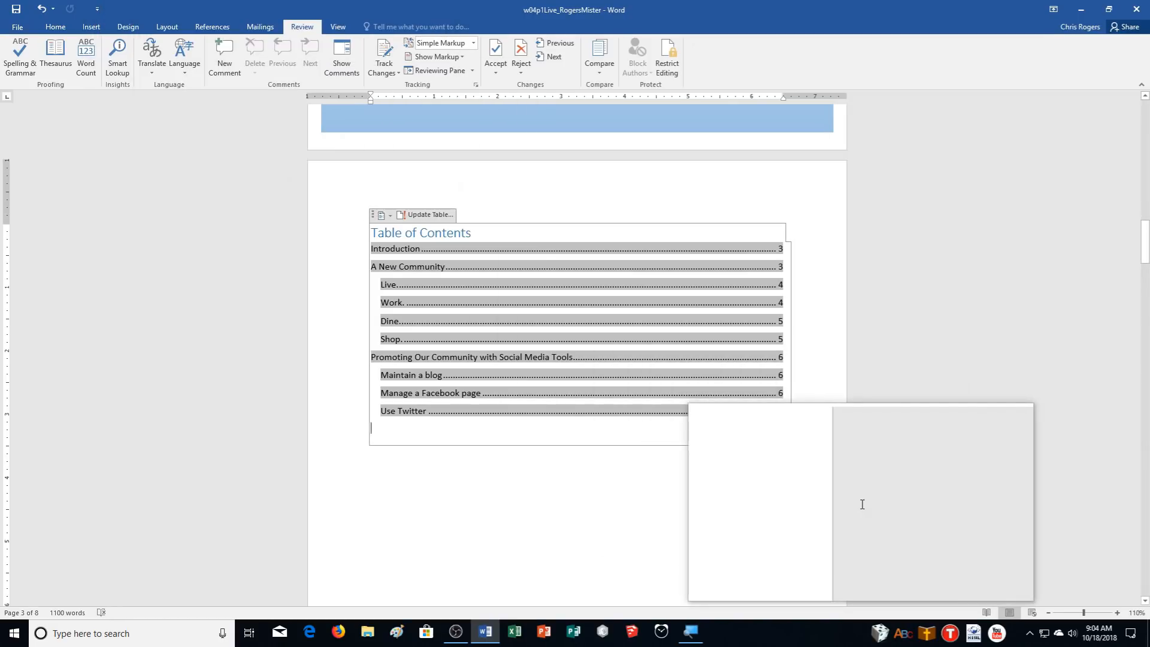
pyautogui.scroll(-10, 862, 504)
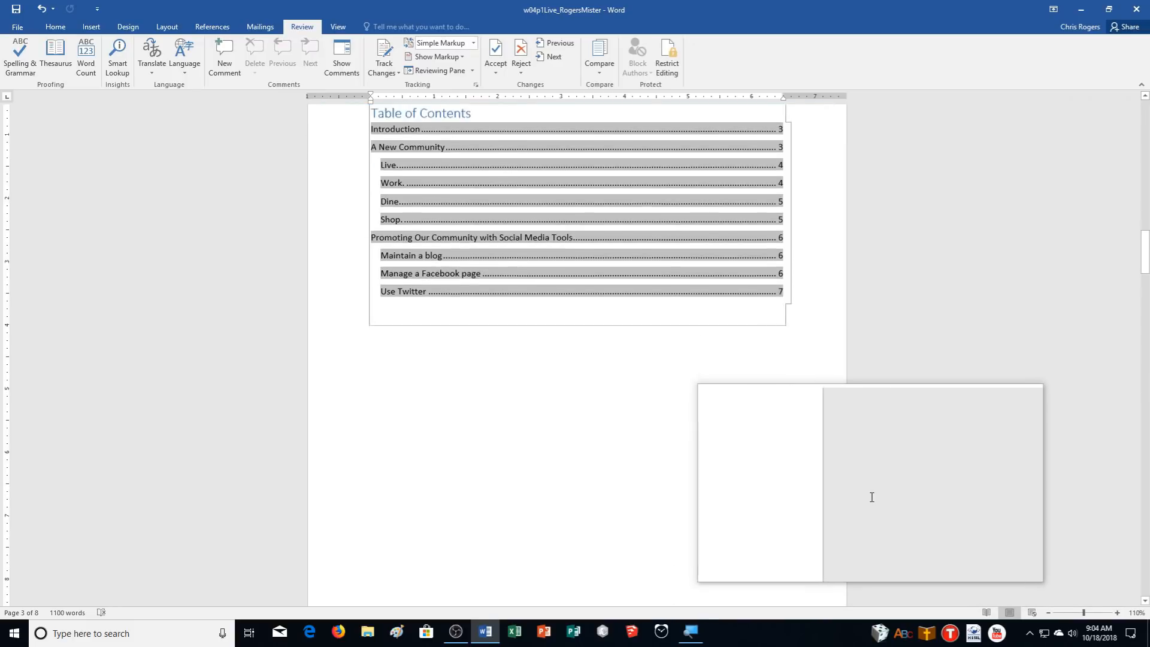
pyautogui.scroll(-10, 881, 458)
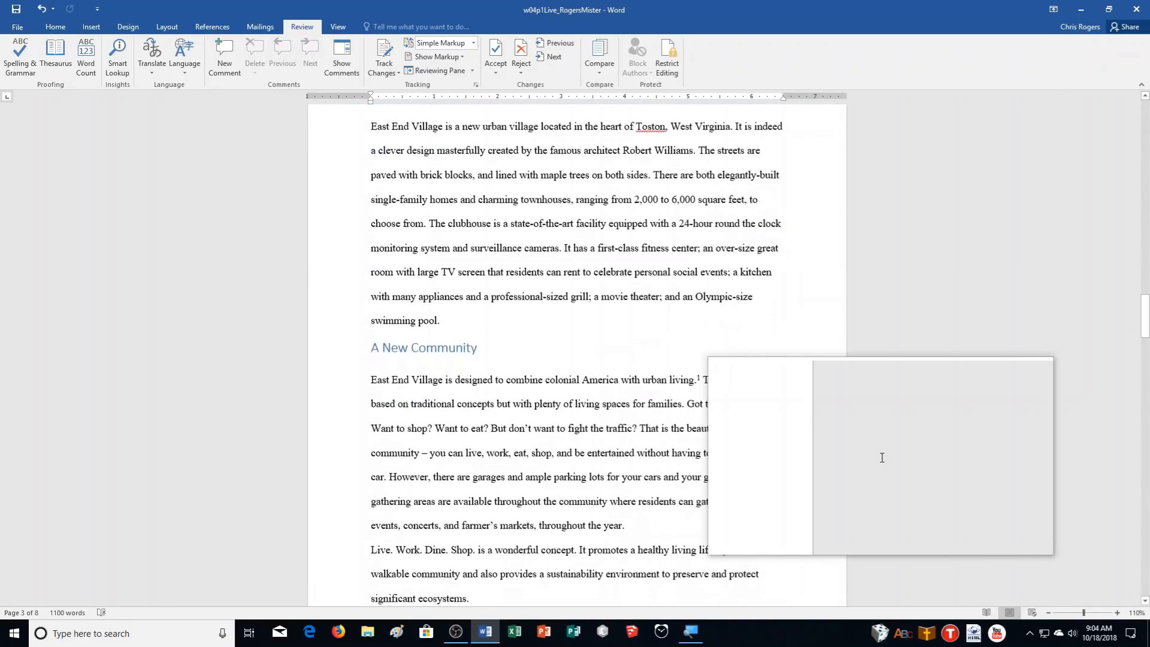
pyautogui.scroll(-10, 882, 457)
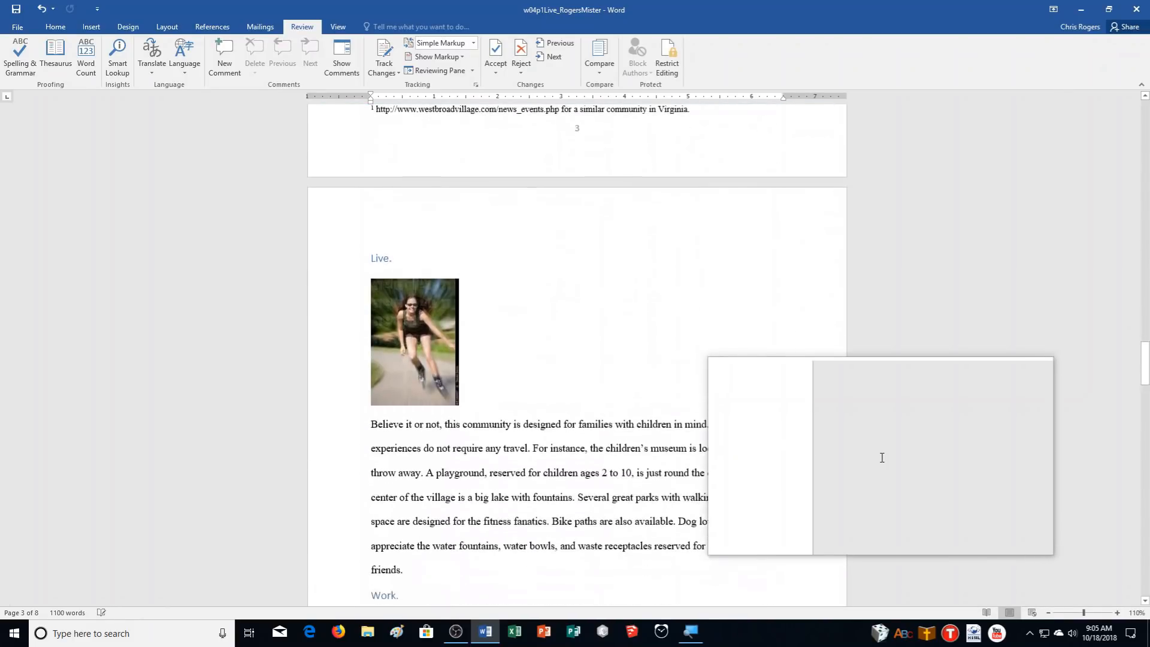
pyautogui.scroll(-3, 882, 457)
pyautogui.scroll(2, 882, 458)
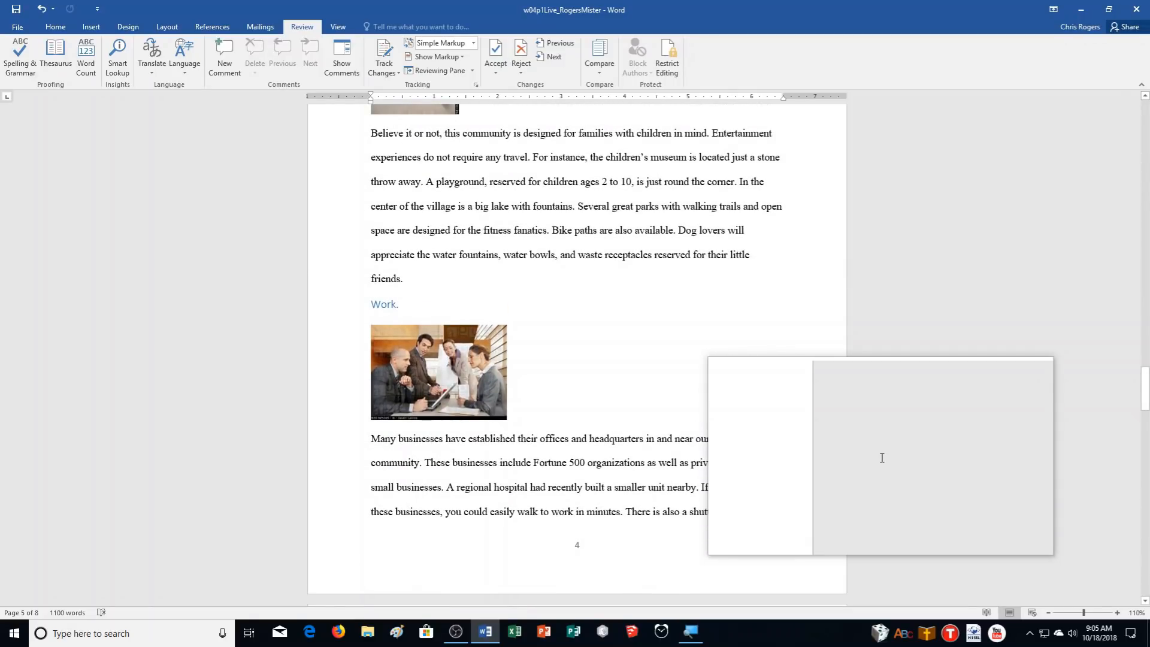
# Search for 'A New Community' in the Navigation pane, go to it, and close the pane
pyautogui.hotkey('ctrl', 'f')
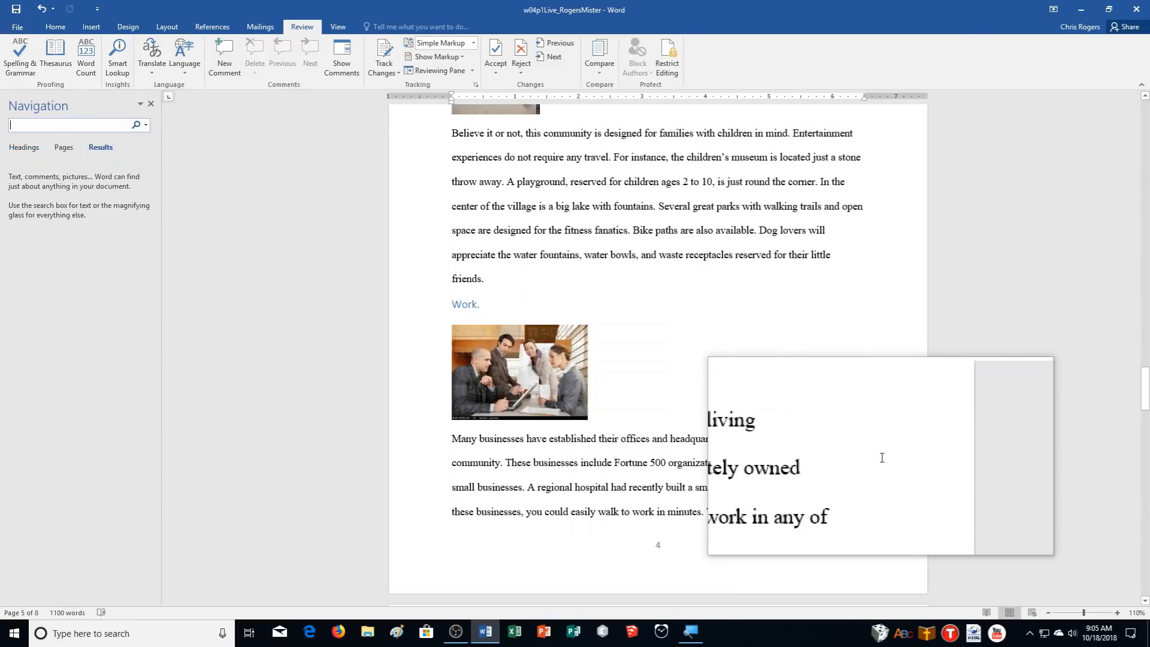
pyautogui.write('a new c')
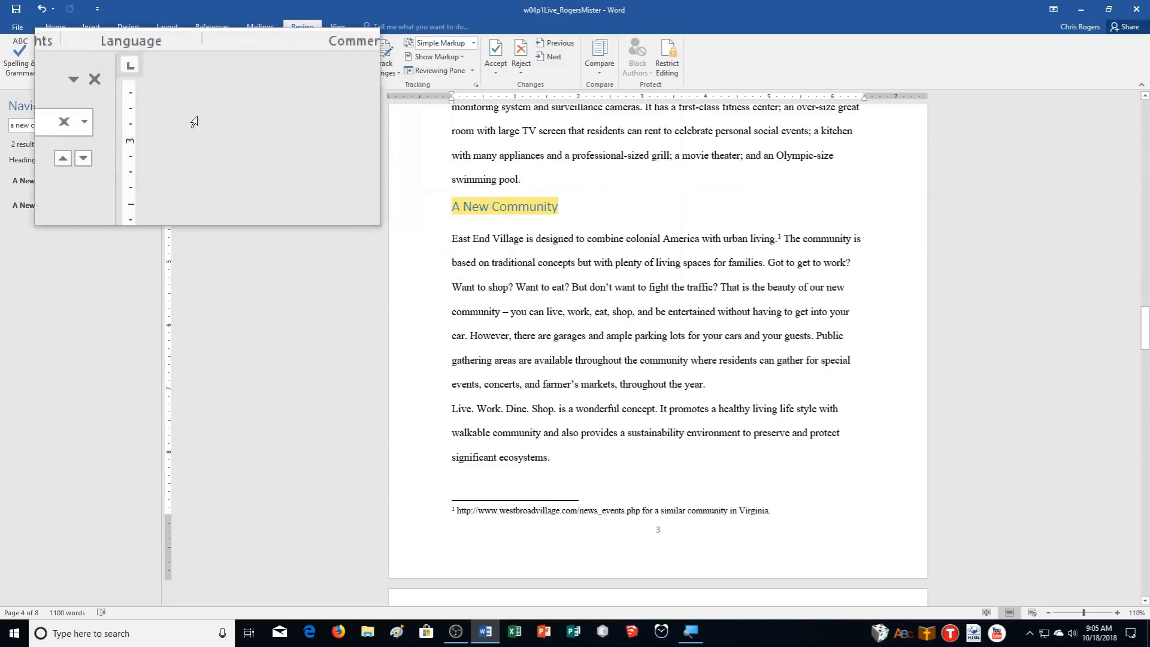
pyautogui.click(149, 103)
pyautogui.click(149, 103)
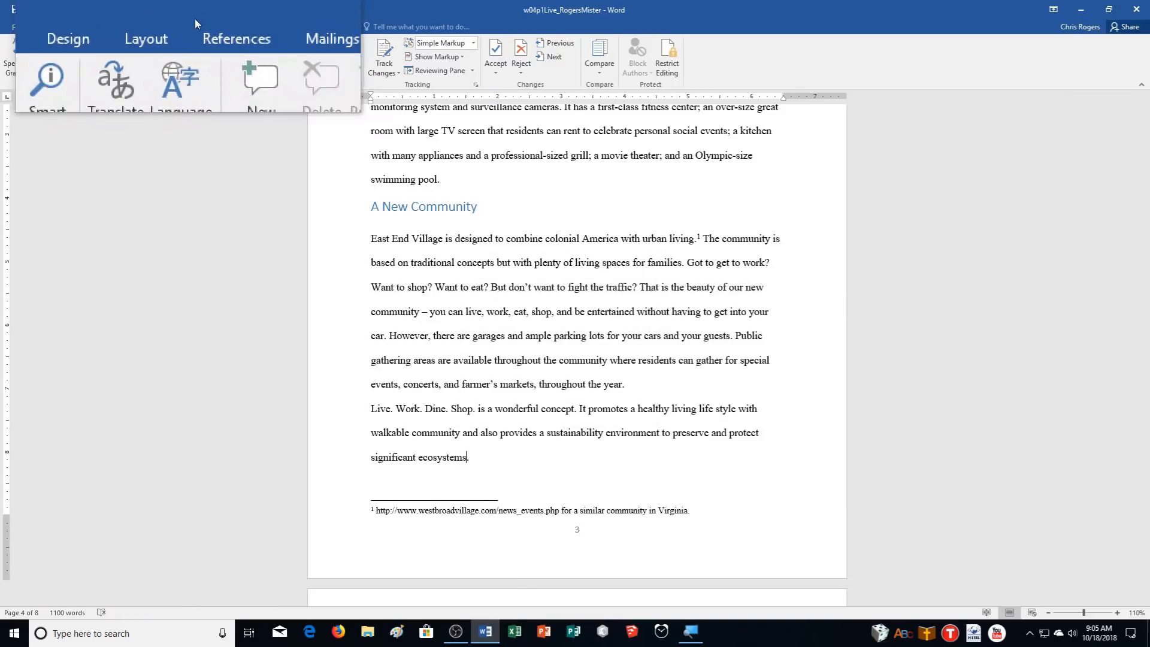
# Set the citation style to APA Sixth Edition and begin adding a new source
pyautogui.click(233, 27)
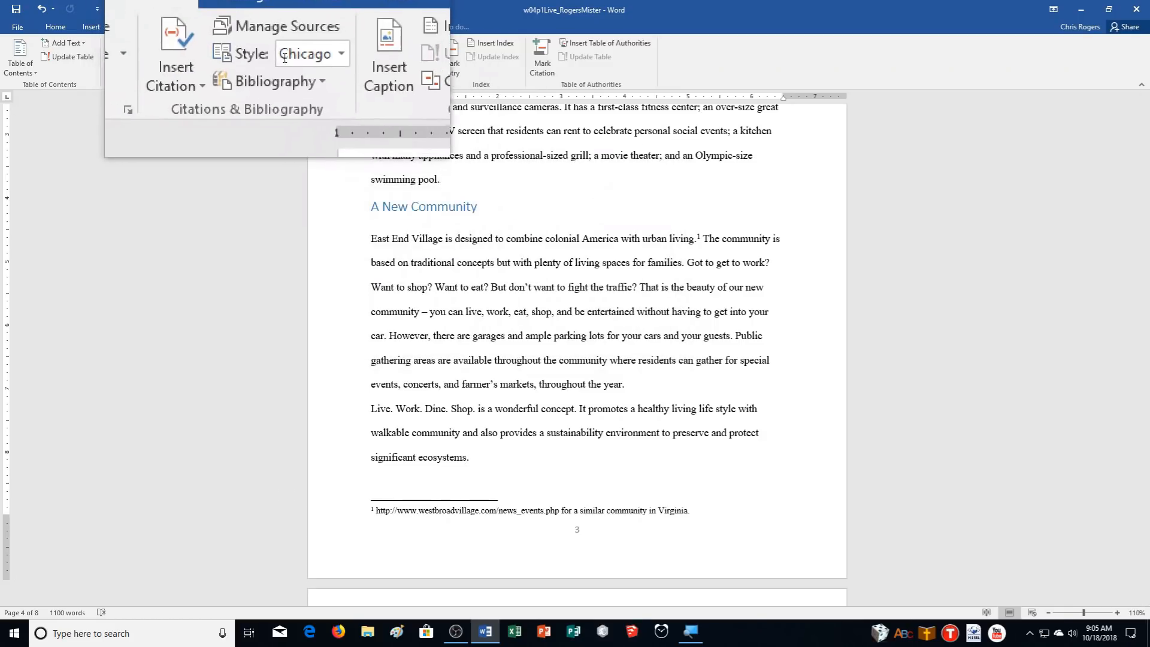
pyautogui.click(311, 61)
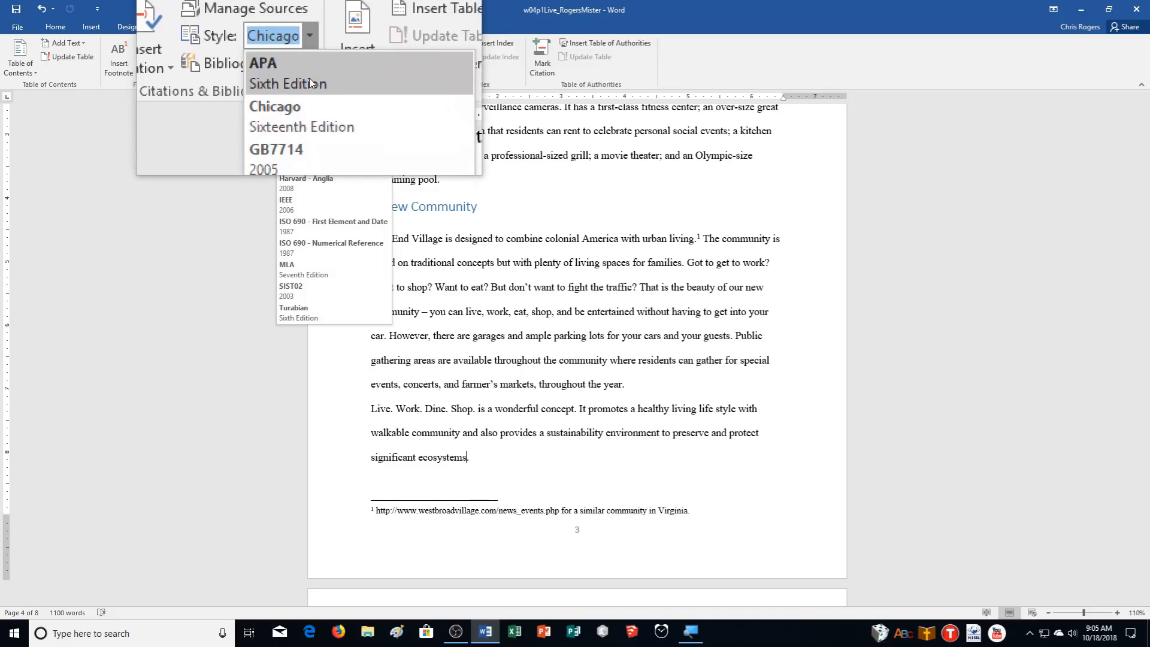
pyautogui.click(311, 83)
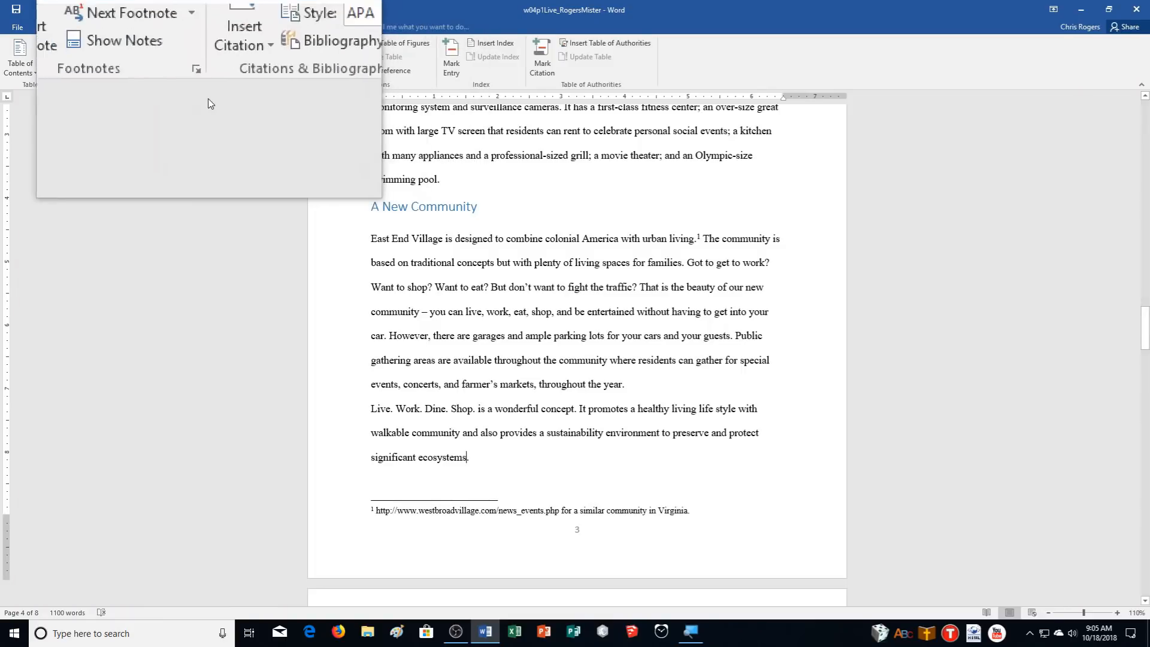
pyautogui.click(234, 74)
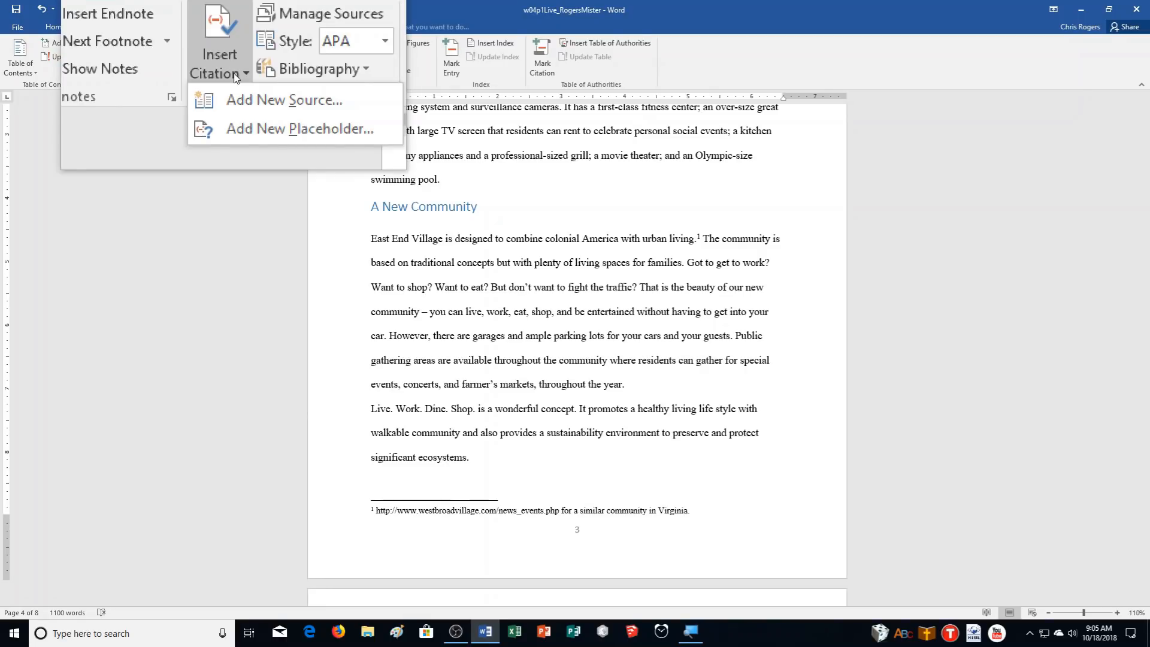
pyautogui.click(239, 87)
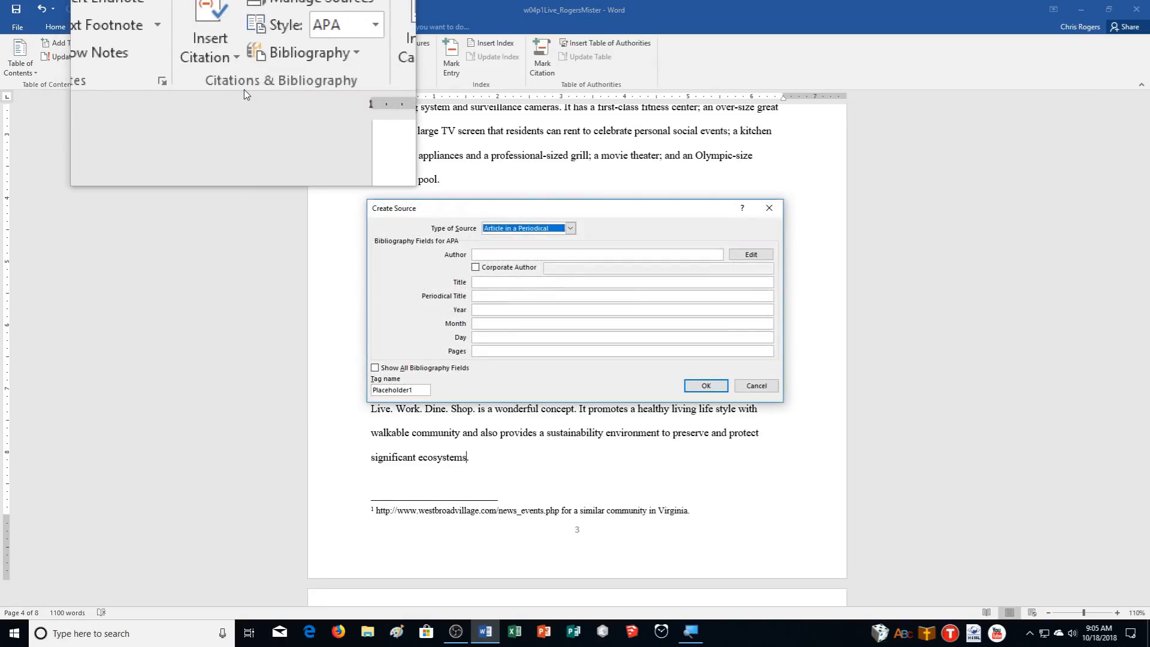
# Create a Journal Article source: the author, Protecting Ecosystems, Journal of Ecosystems Studies, 2015
pyautogui.click(527, 231)
pyautogui.click(509, 254)
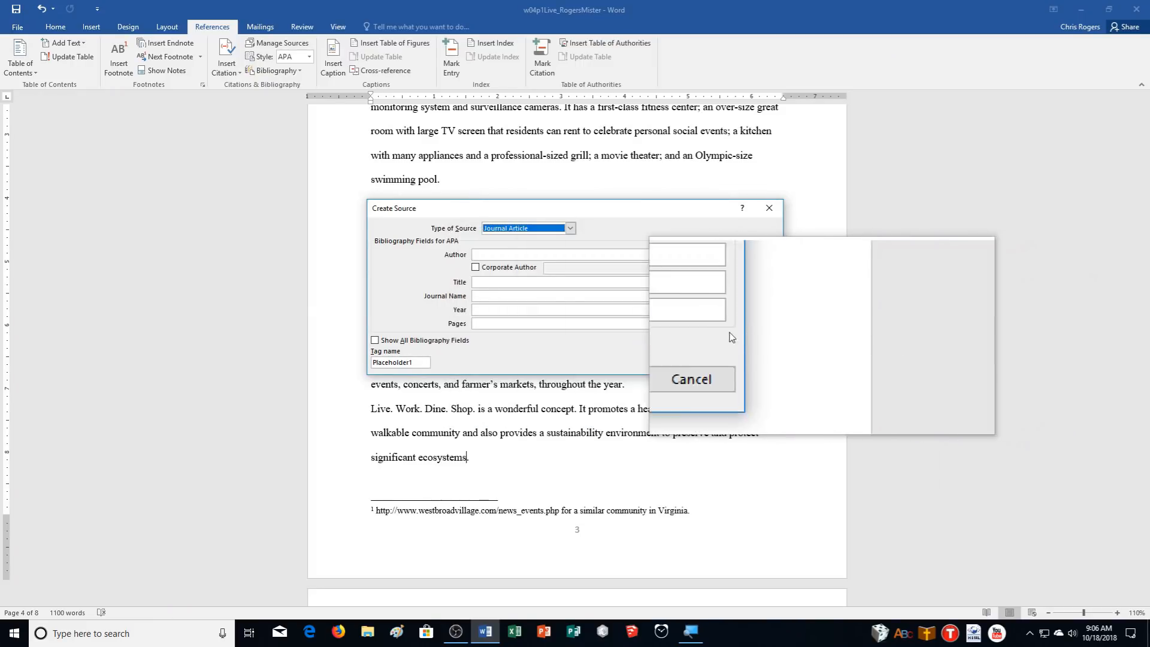
pyautogui.click(488, 255)
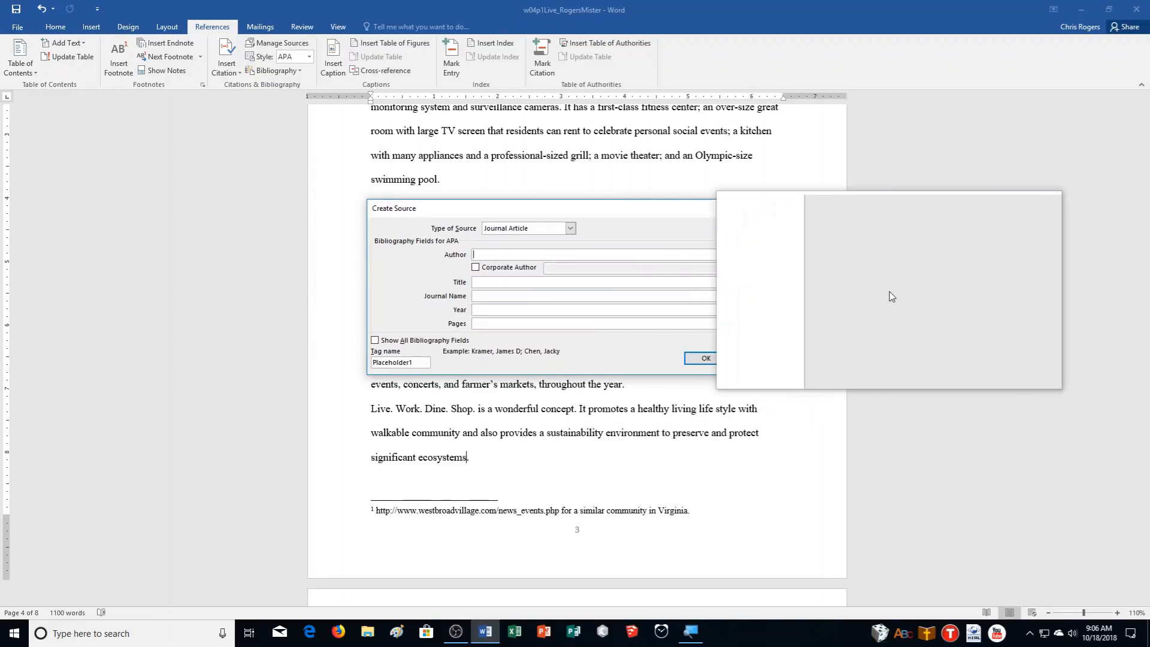
pyautogui.write('Woodman, Je')
pyautogui.press('Tab')
pyautogui.press('Tab')
pyautogui.press('Tab')
pyautogui.write('Prot')
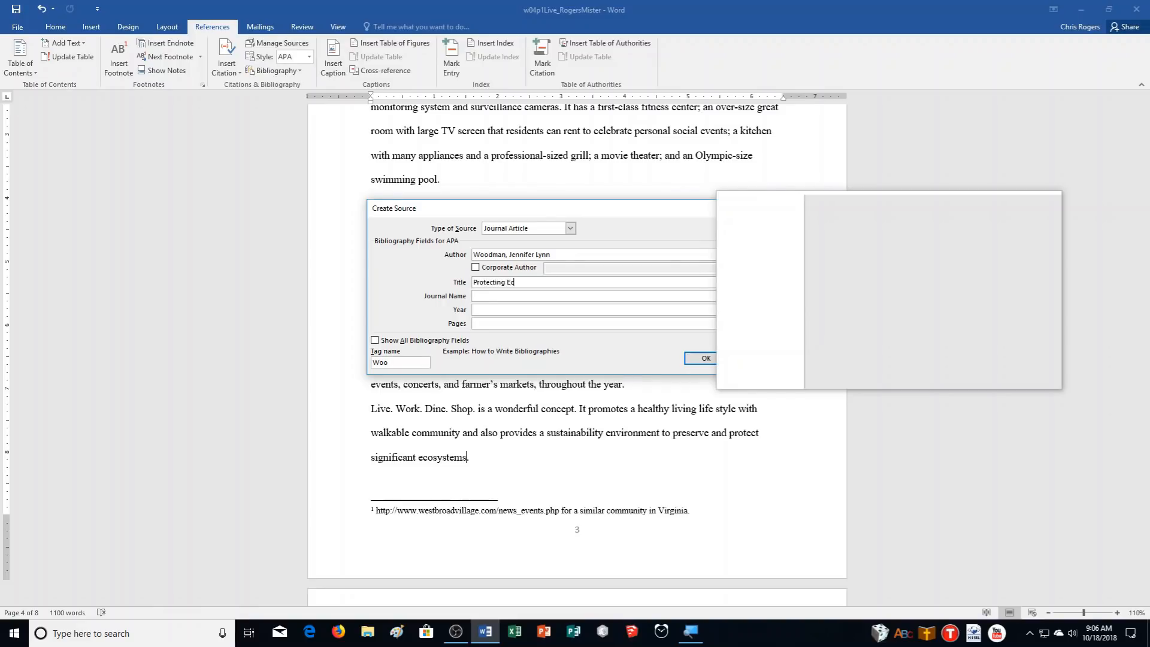
pyautogui.press('Tab')
pyautogui.write('Journal of Ecosystems Studies')
pyautogui.press('Tab')
pyautogui.write('201')
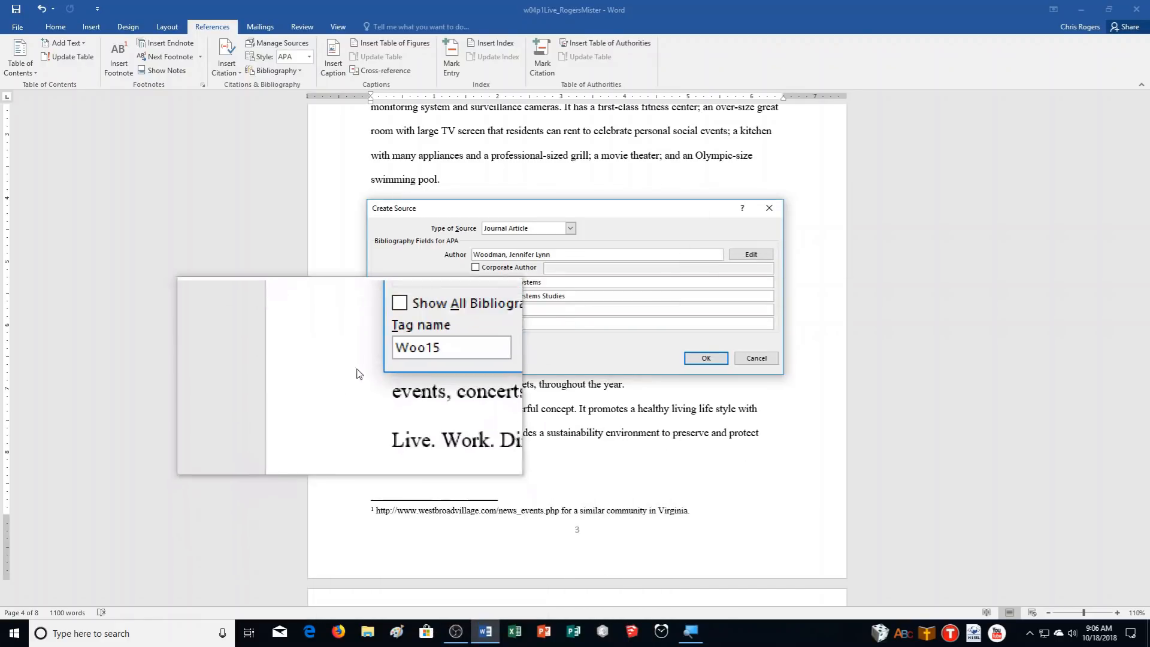
# Show all bibliography fields, add Volume 6 and Issue 4, and insert the citation
pyautogui.click(394, 347)
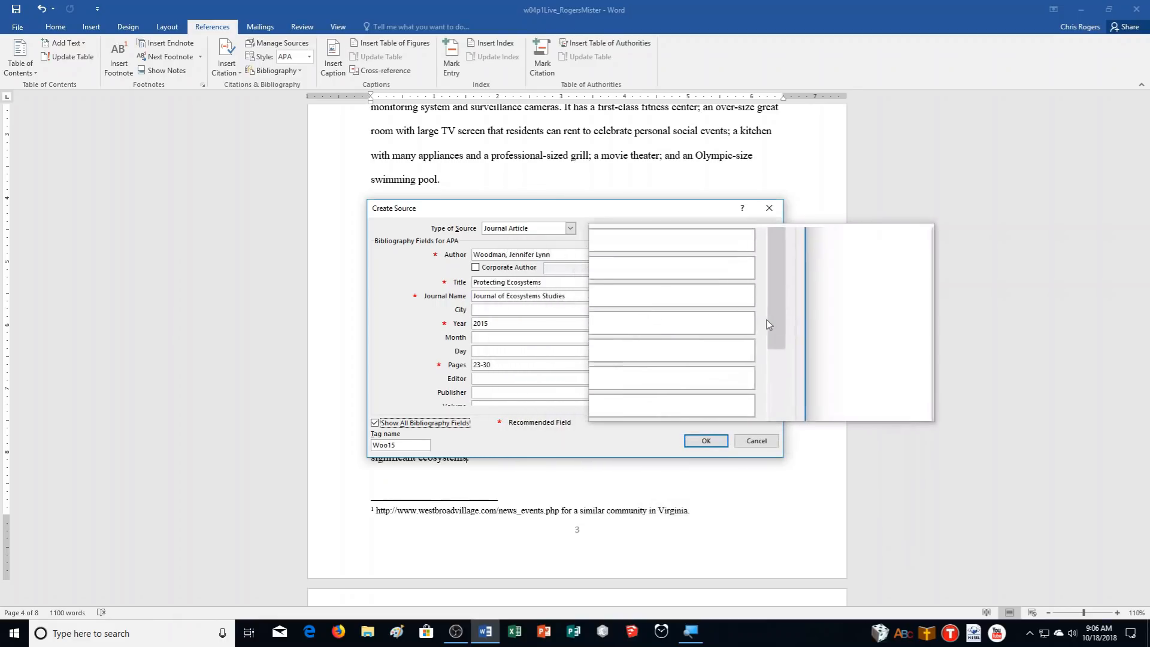
pyautogui.moveTo(772, 317); pyautogui.dragTo(778, 350)
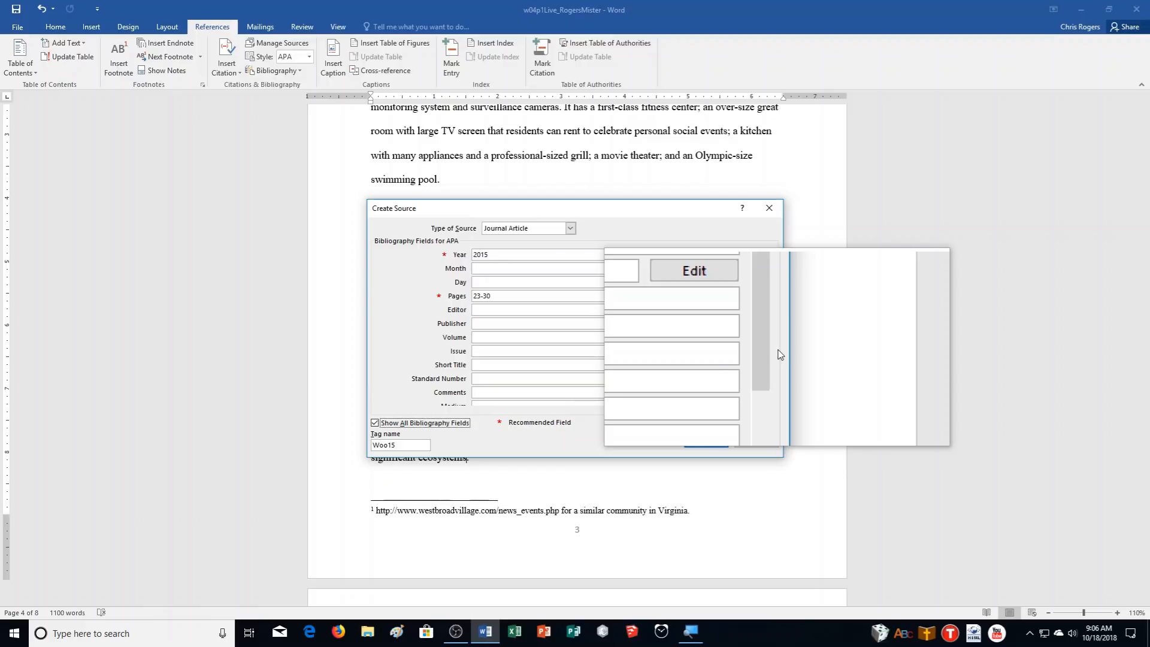
pyautogui.click(499, 340)
pyautogui.write('6')
pyautogui.press('Tab')
pyautogui.write('4')
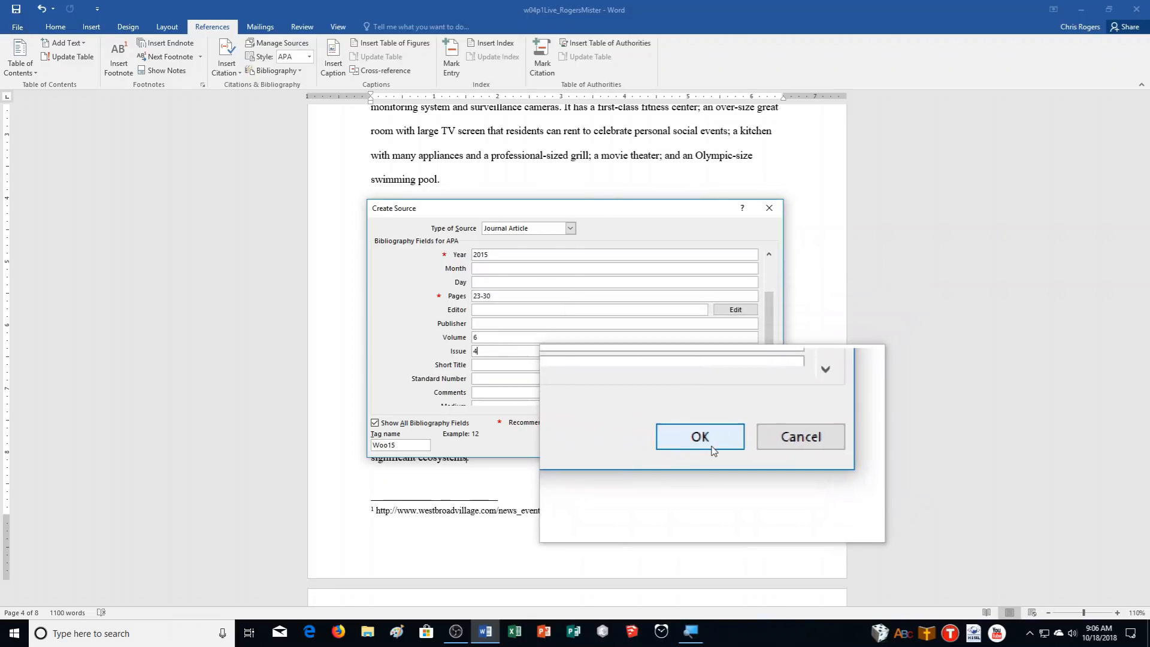
pyautogui.click(707, 439)
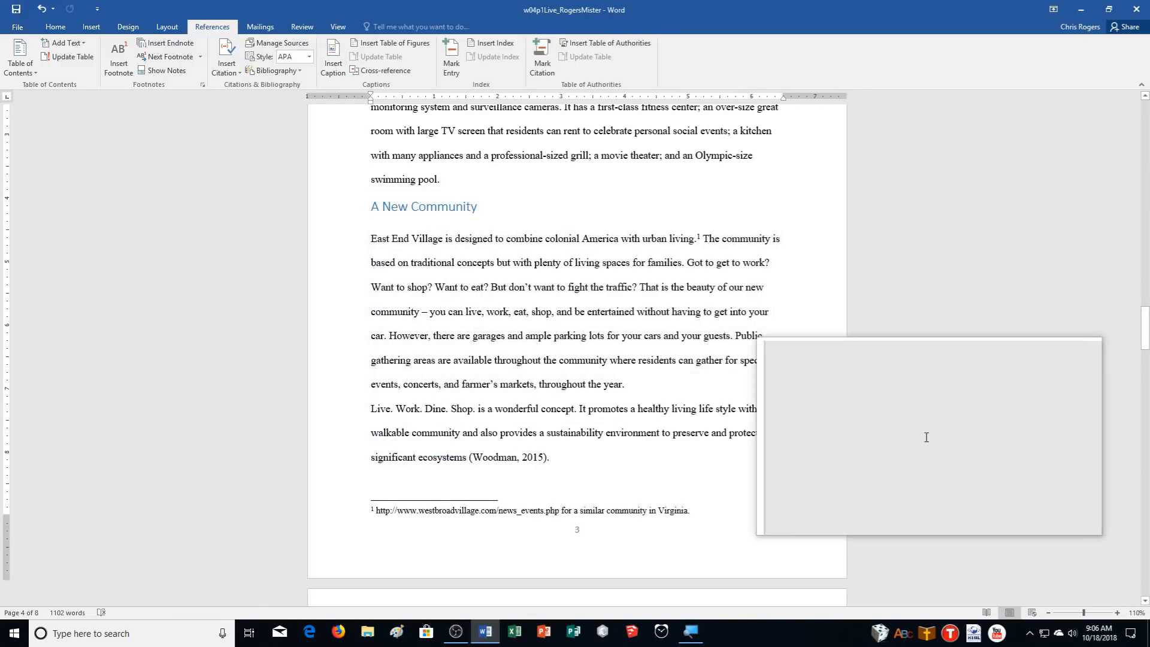
# Add page 23 to the Woodman 2015 citation so it reads (Woodman, 2015, p. 23), and save the document
pyautogui.click(507, 460)
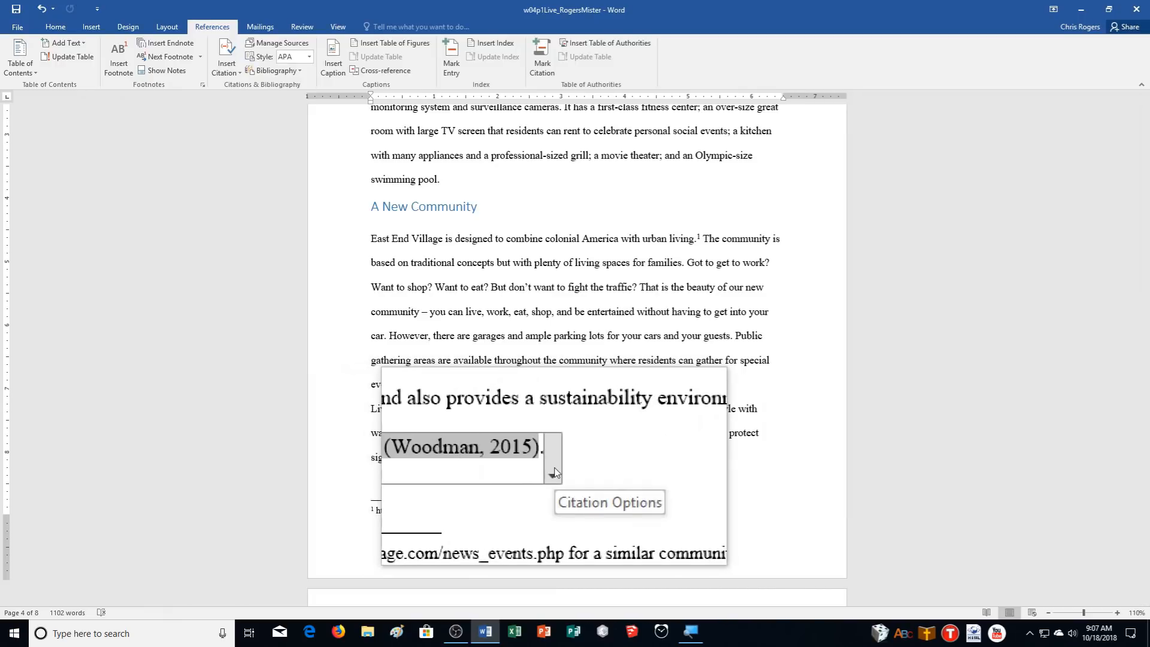
pyautogui.click(554, 472)
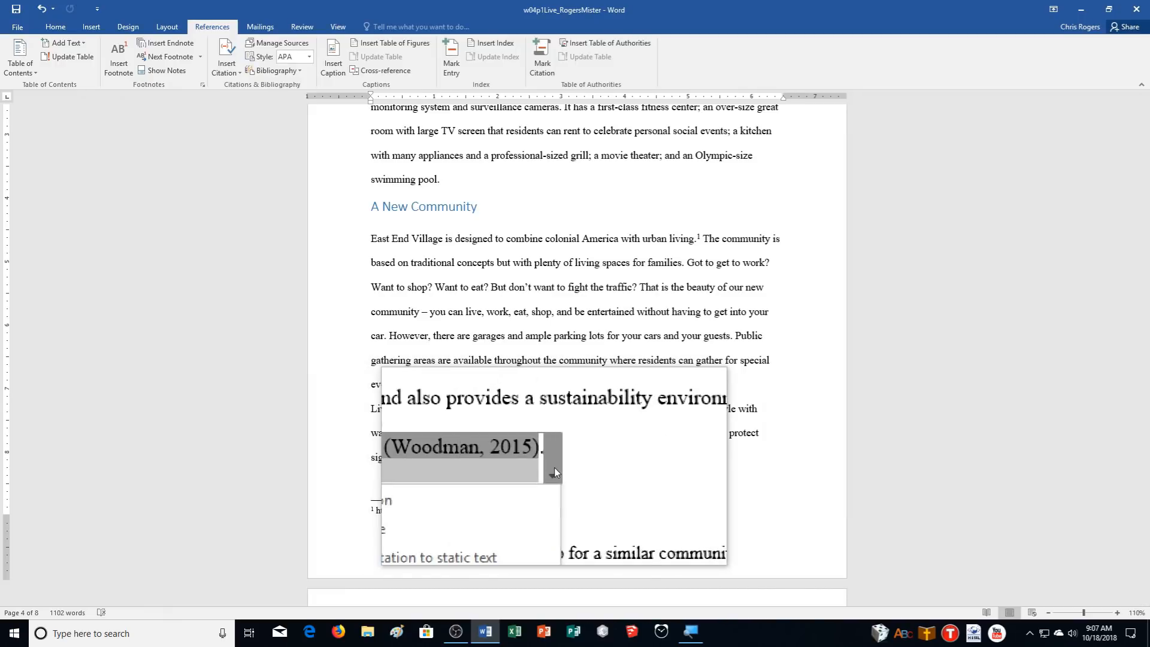
pyautogui.click(466, 486)
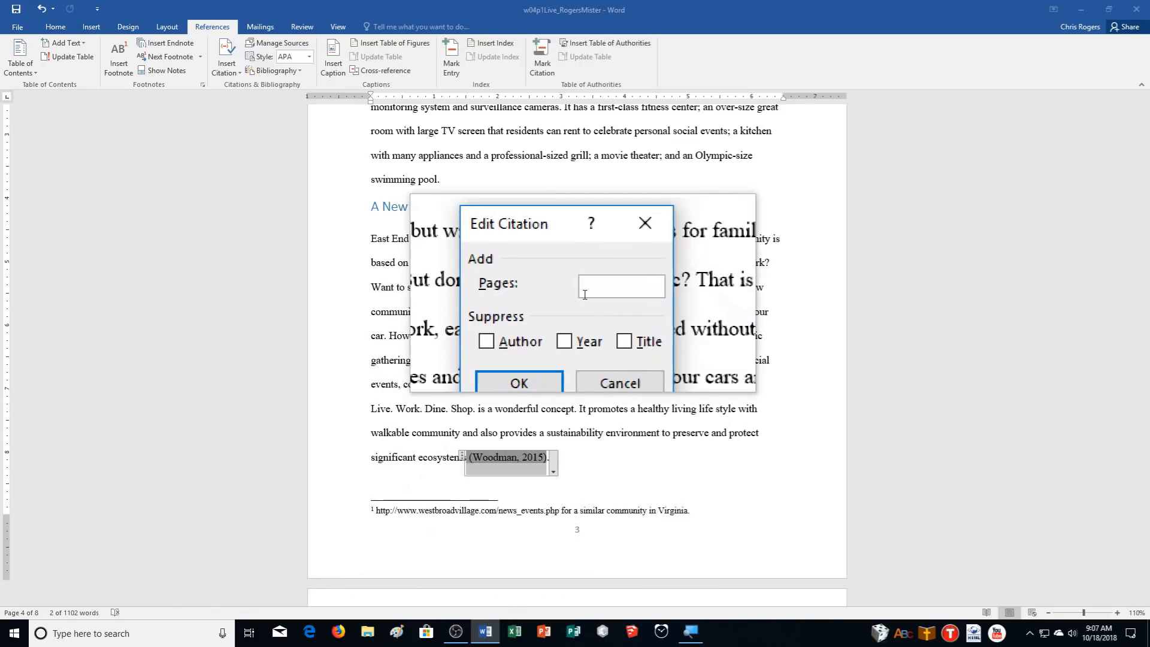
pyautogui.write('23')
pyautogui.click(562, 336)
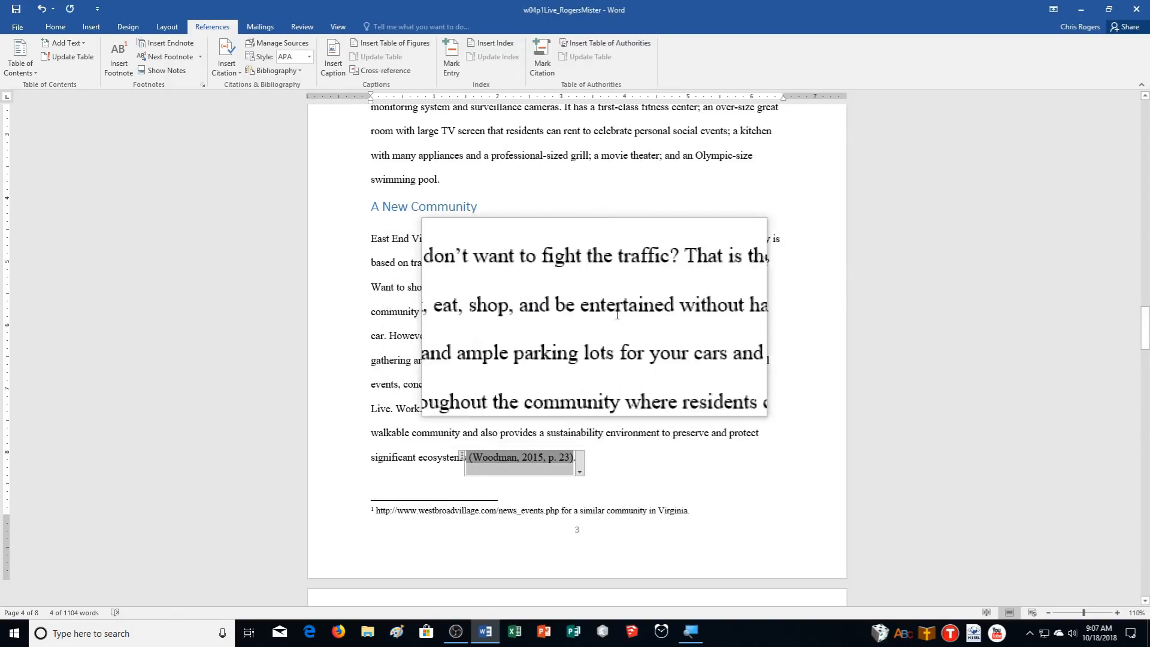
pyautogui.click(18, 11)
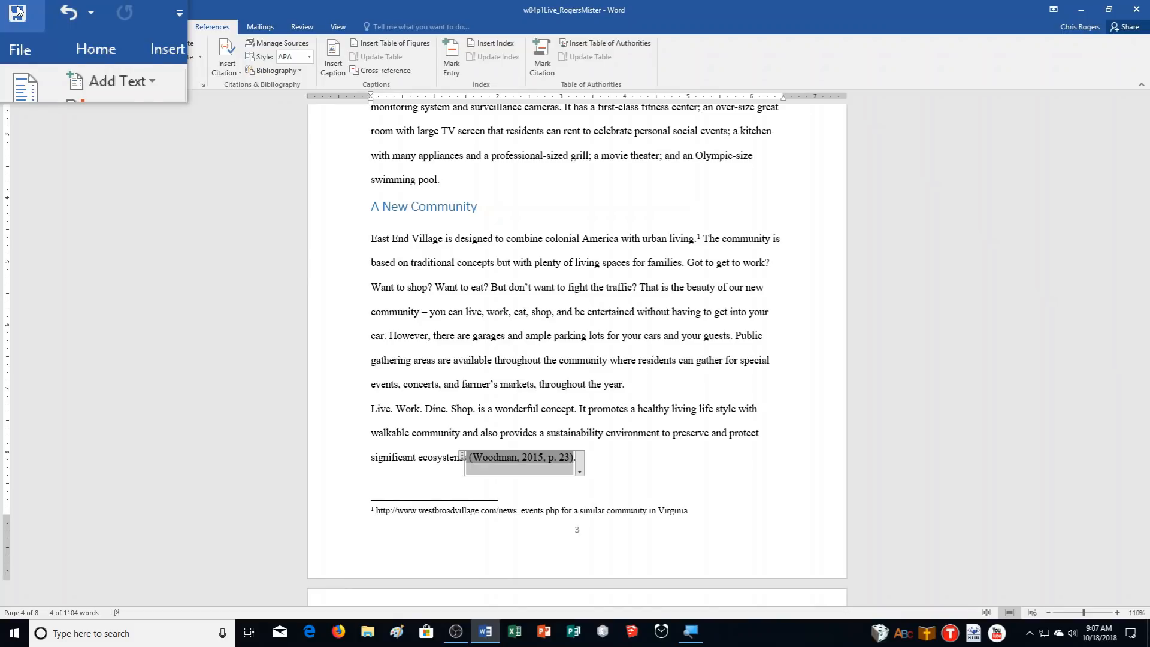
# Publish the report as the w04p1Live PDF, with Open file after publishing left checked
pyautogui.click(12, 26)
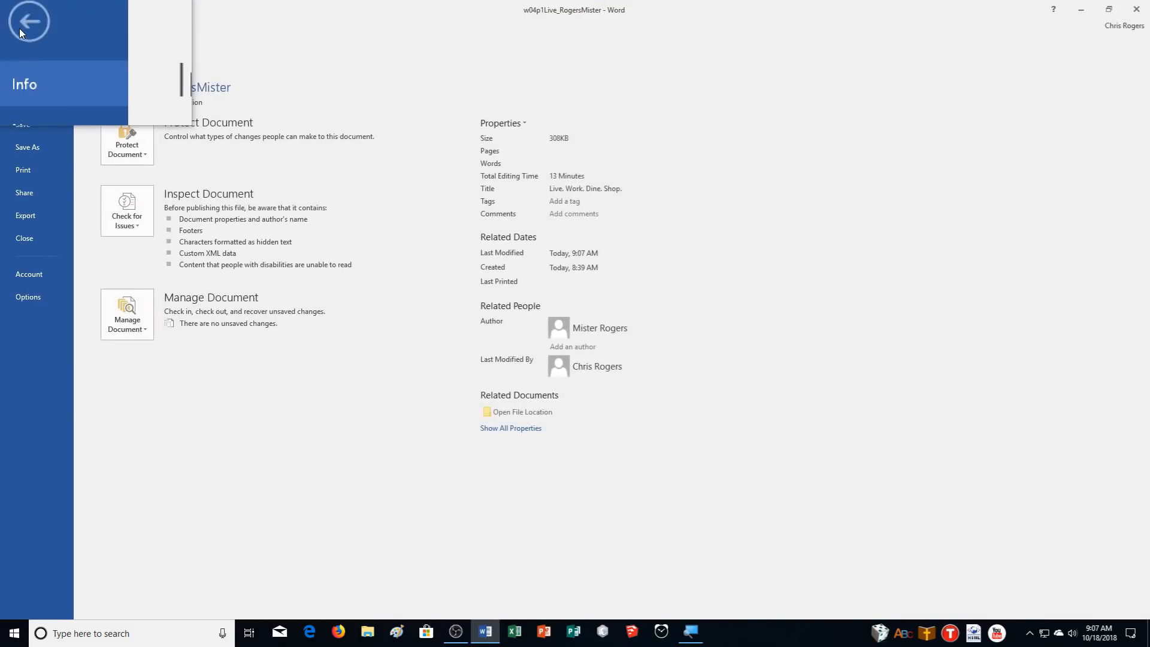
pyautogui.click(19, 216)
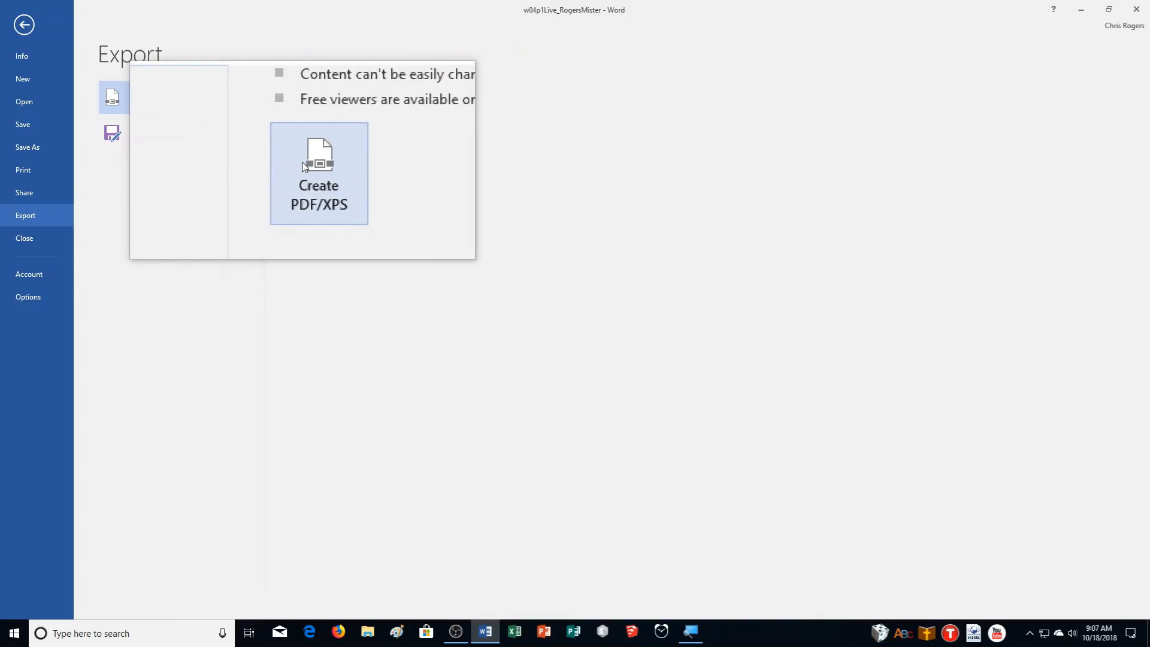
pyautogui.click(302, 162)
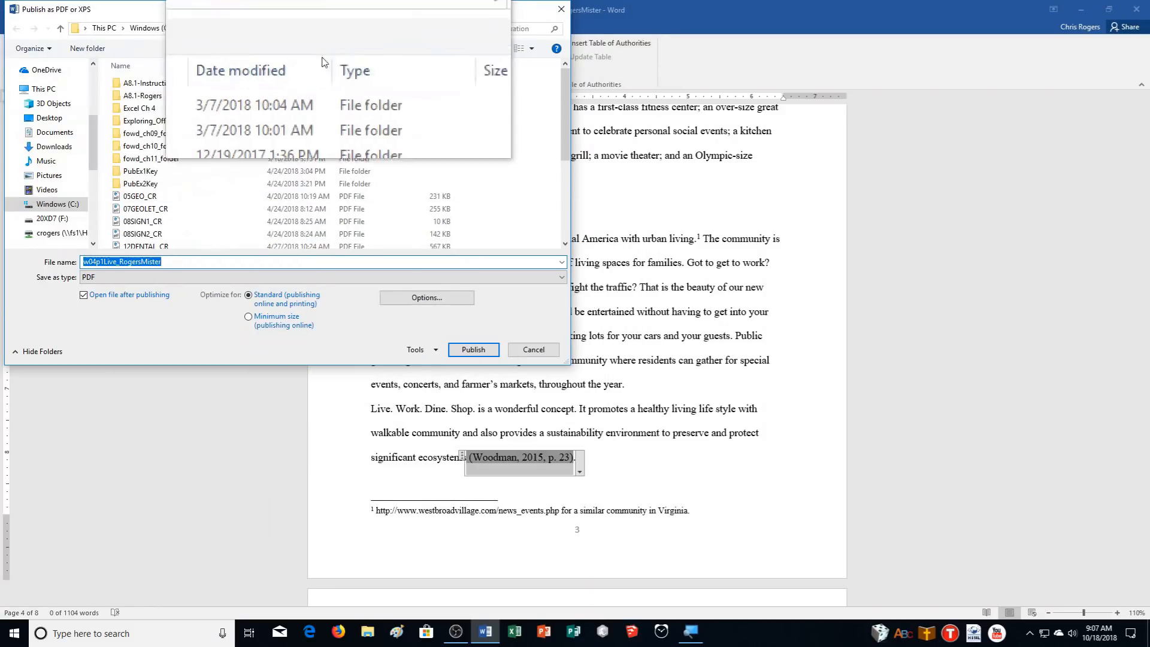
pyautogui.click(460, 347)
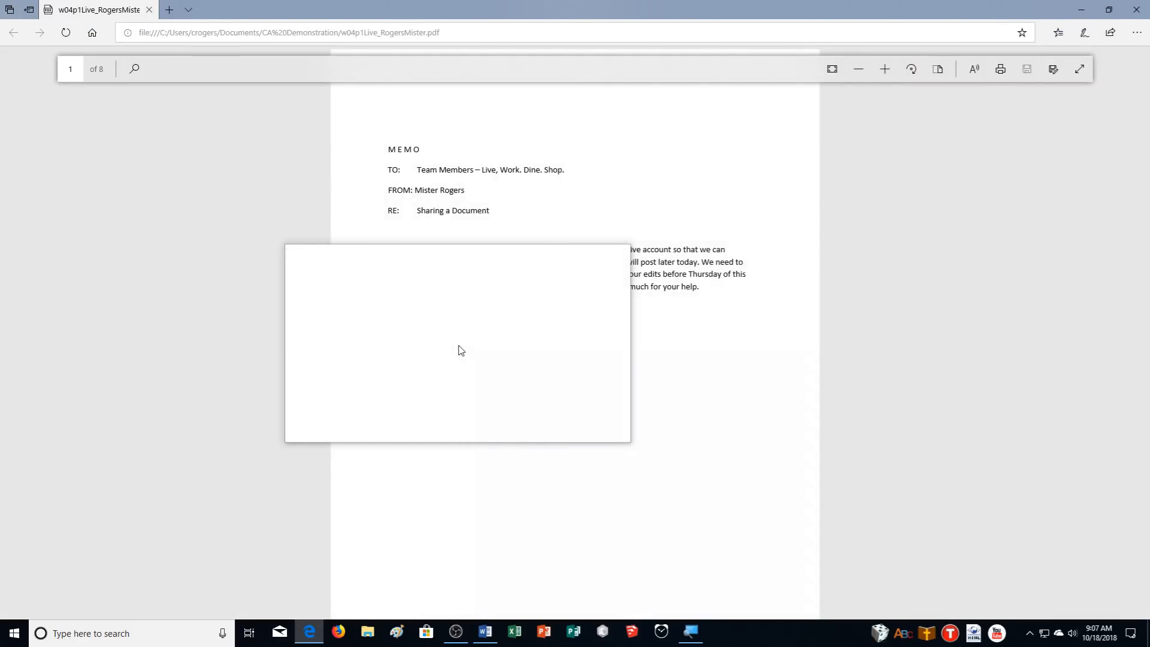
# Scroll down through the exported PDF pages in Edge, then close Edge to return to Word
pyautogui.scroll(-20, 460, 350)
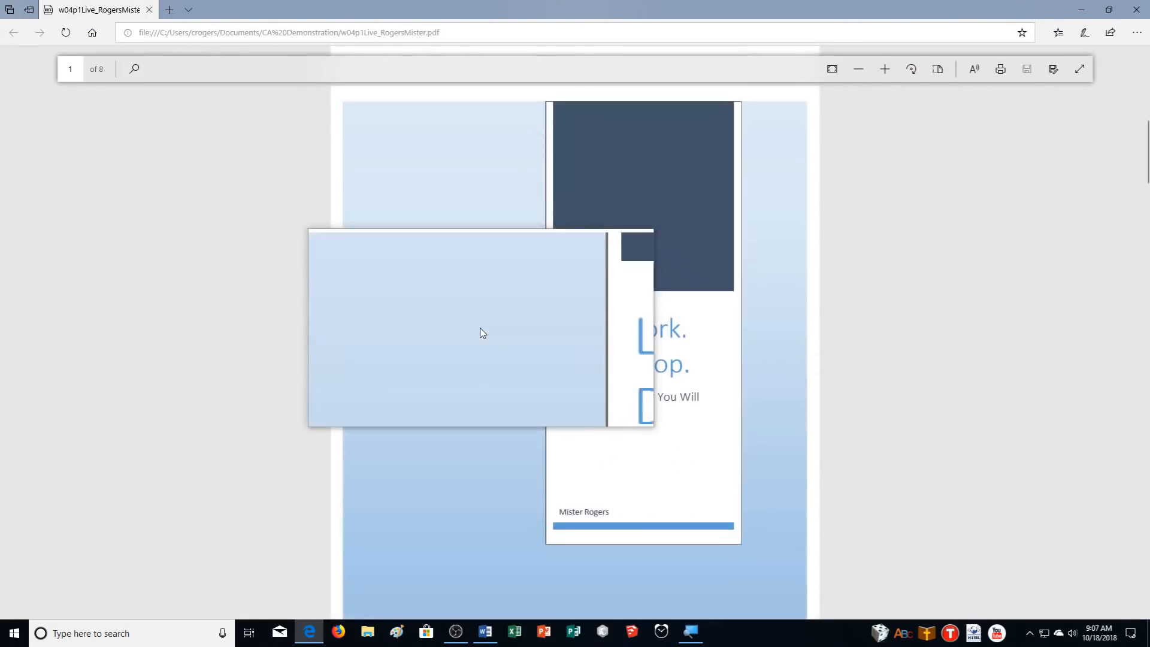
pyautogui.scroll(-15, 479, 329)
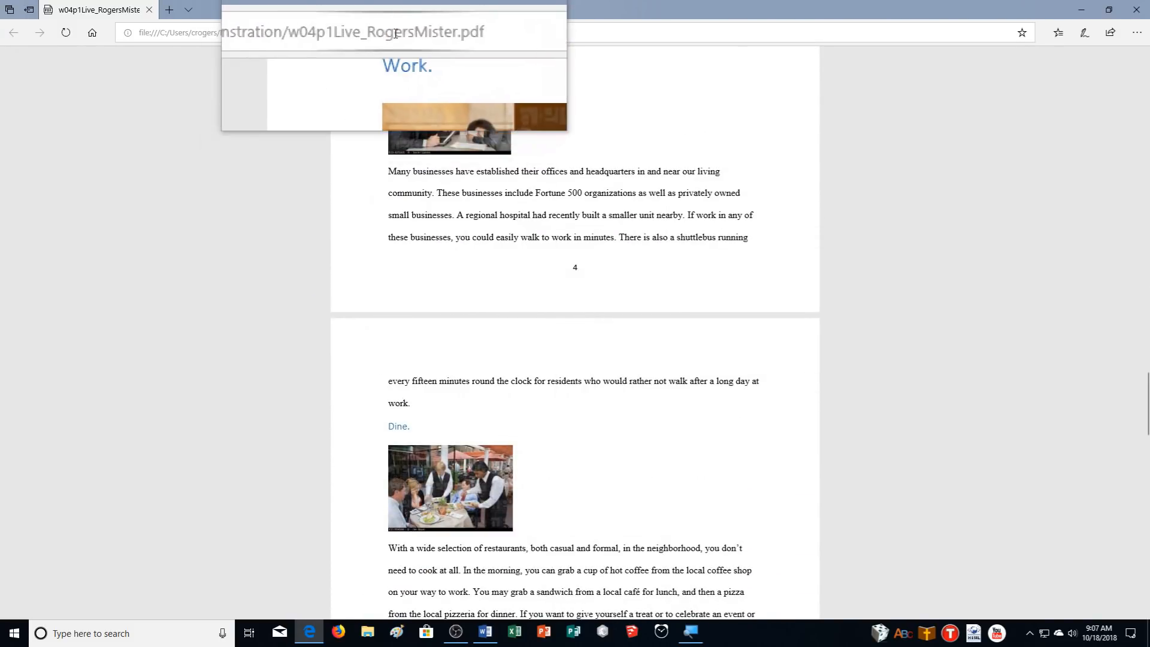
pyautogui.click(1140, 6)
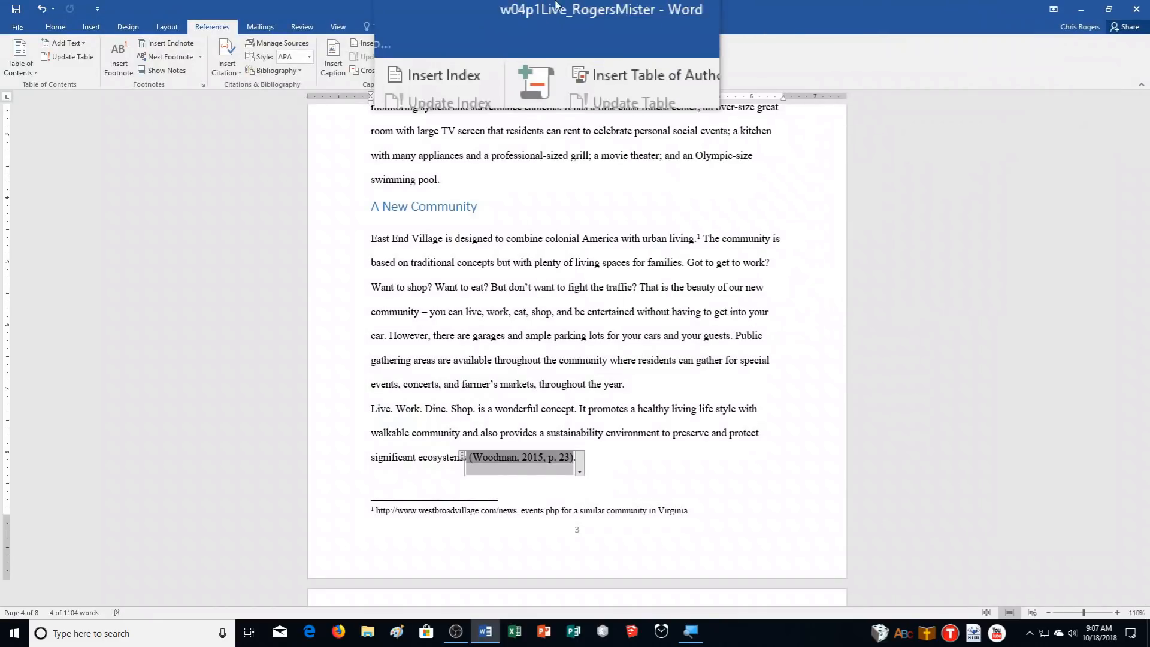